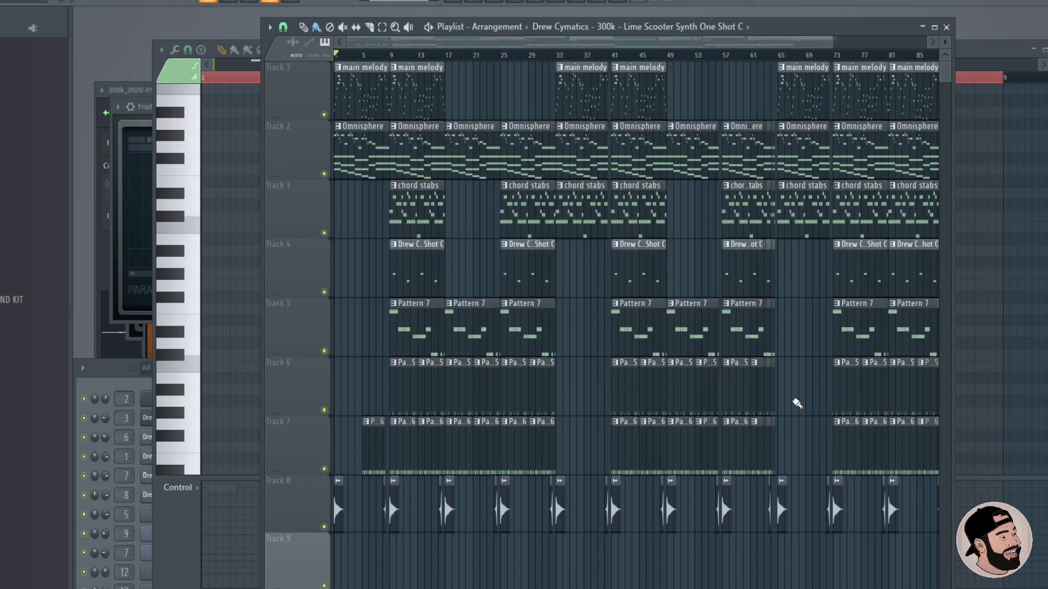
- Zoom the playlist and trial-select the clips on tracks 1–4, then tracks 5–8
scroll(344, 226, "up", 5)
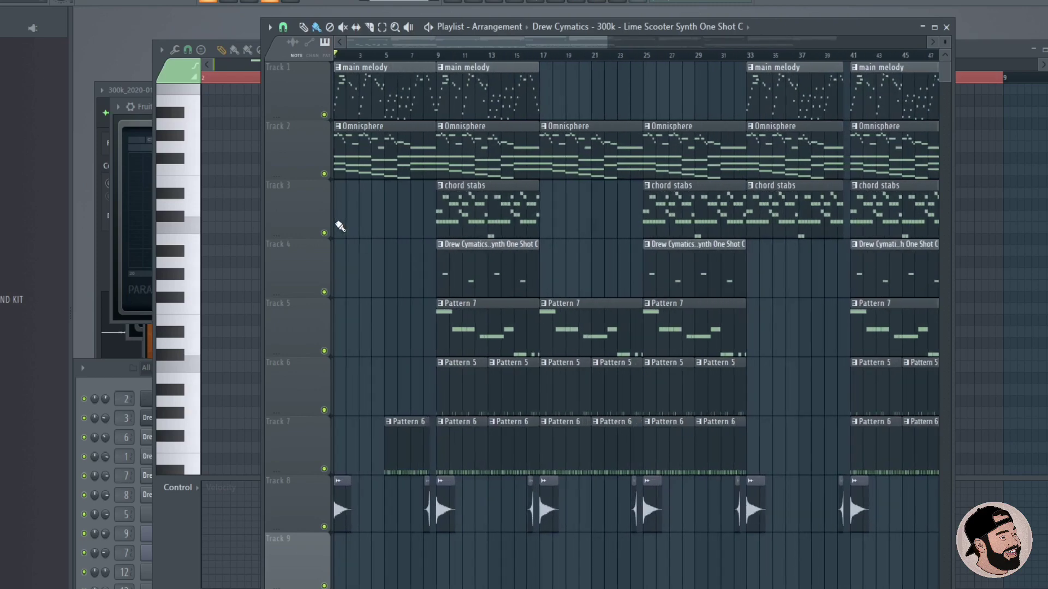
scroll(395, 245, "down", 3)
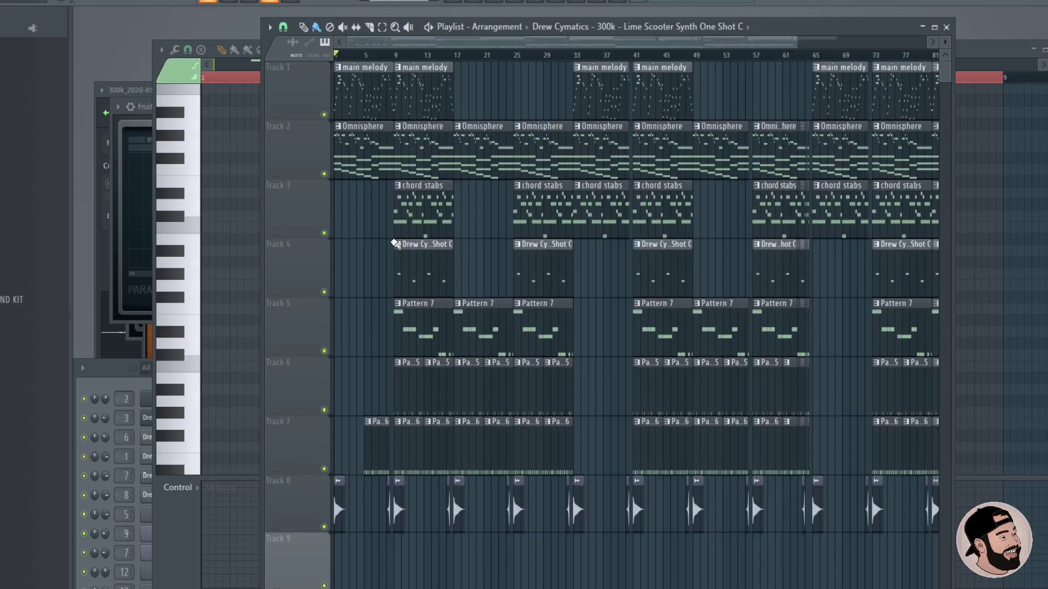
scroll(372, 211, "up", 3)
left_click_drag(531, 100, 350, 265)
left_click(410, 323)
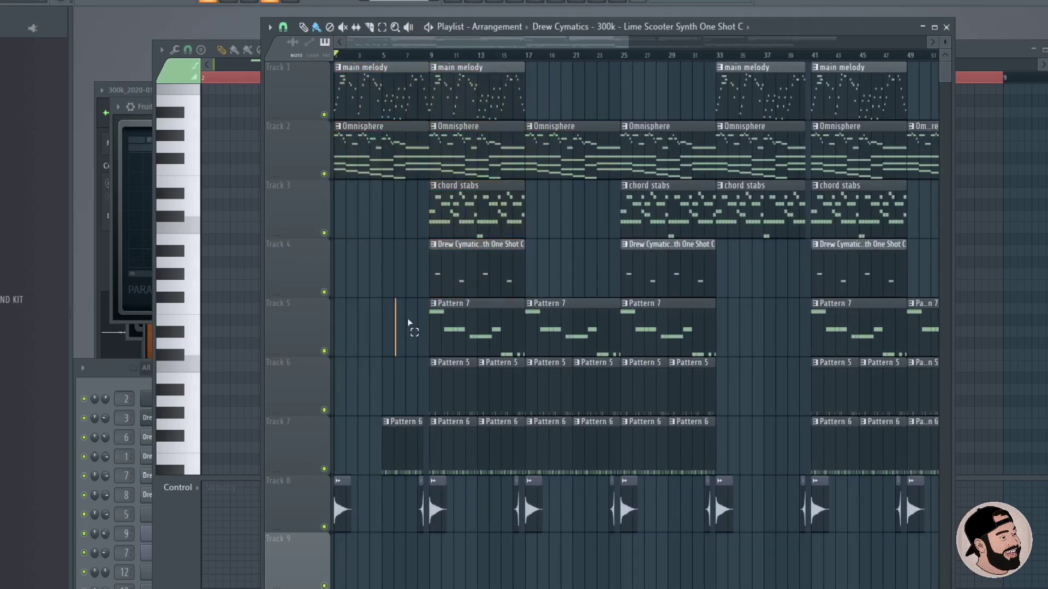
left_click_drag(410, 324, 762, 532)
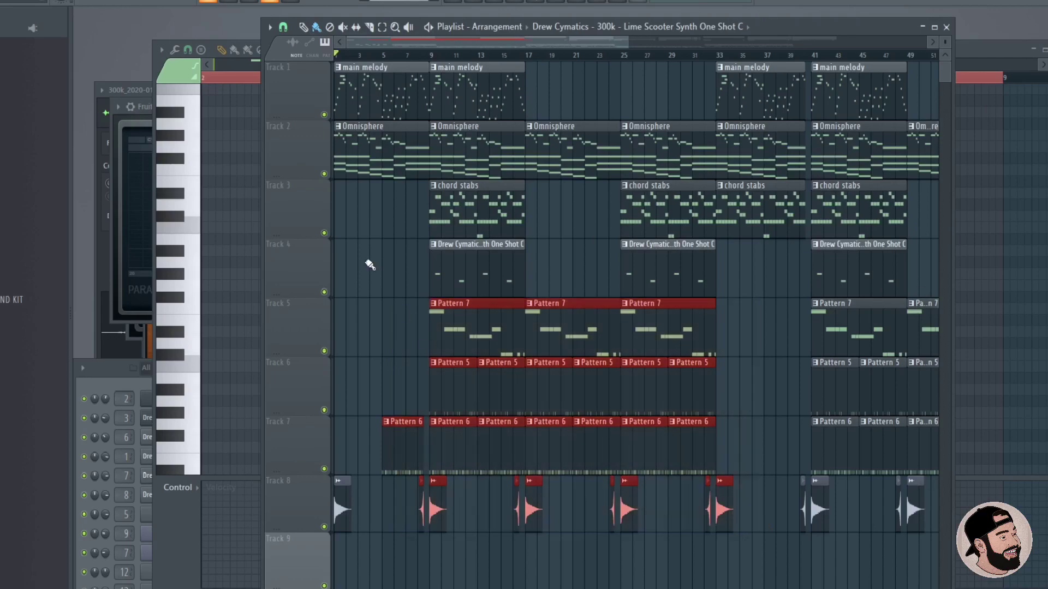
left_click(370, 266)
scroll(360, 259, "up", 3)
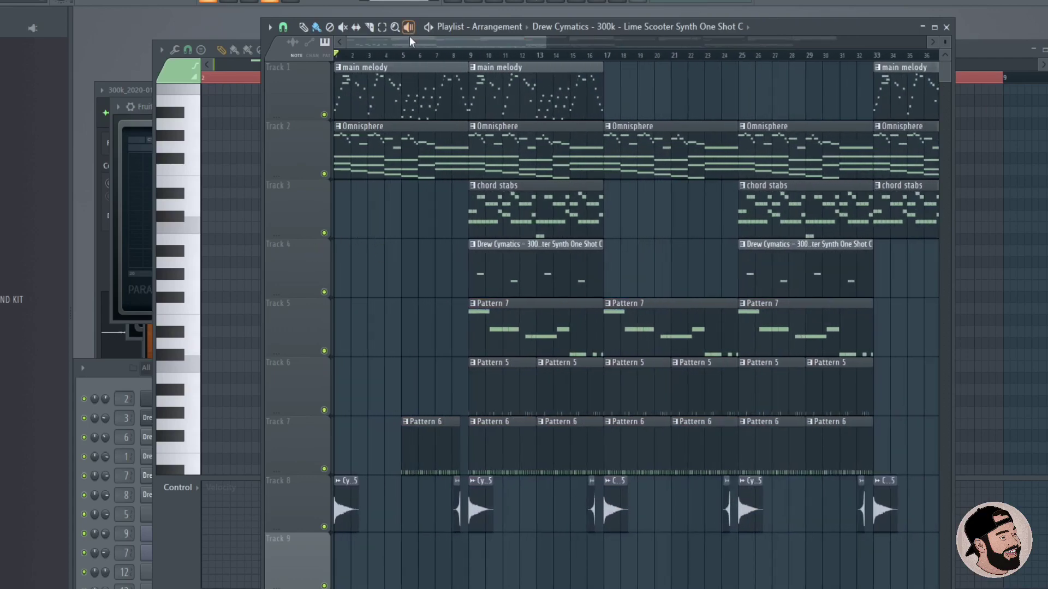
double_click(856, 25)
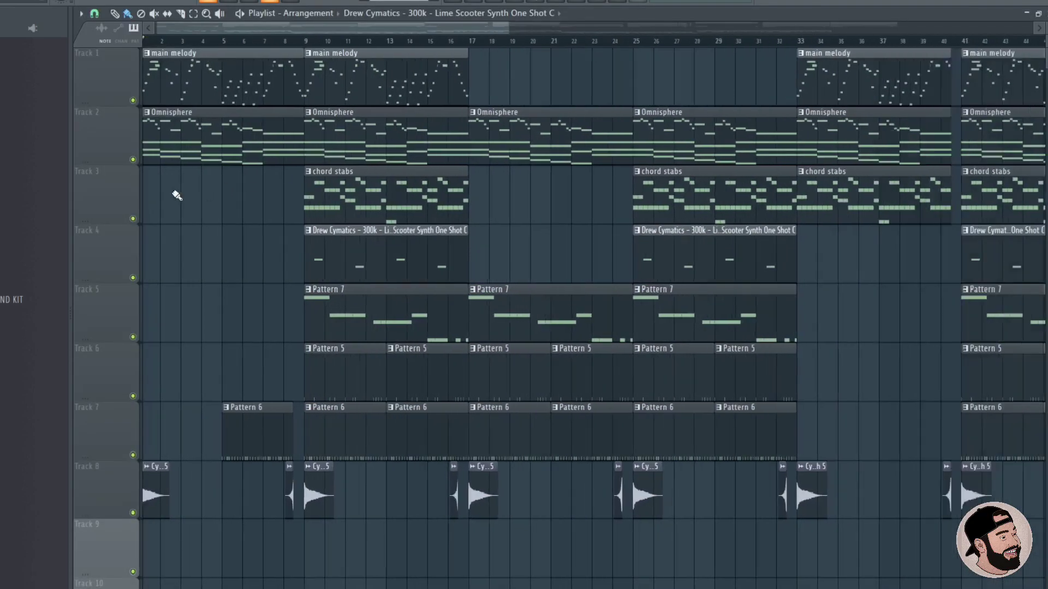
scroll(125, 155, "down", 2)
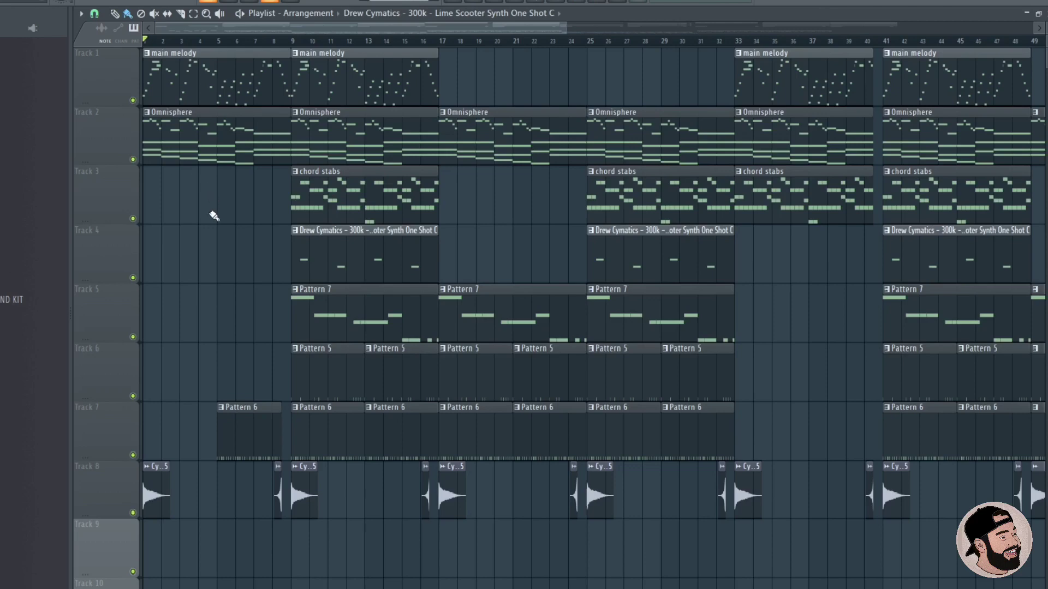
key("space")
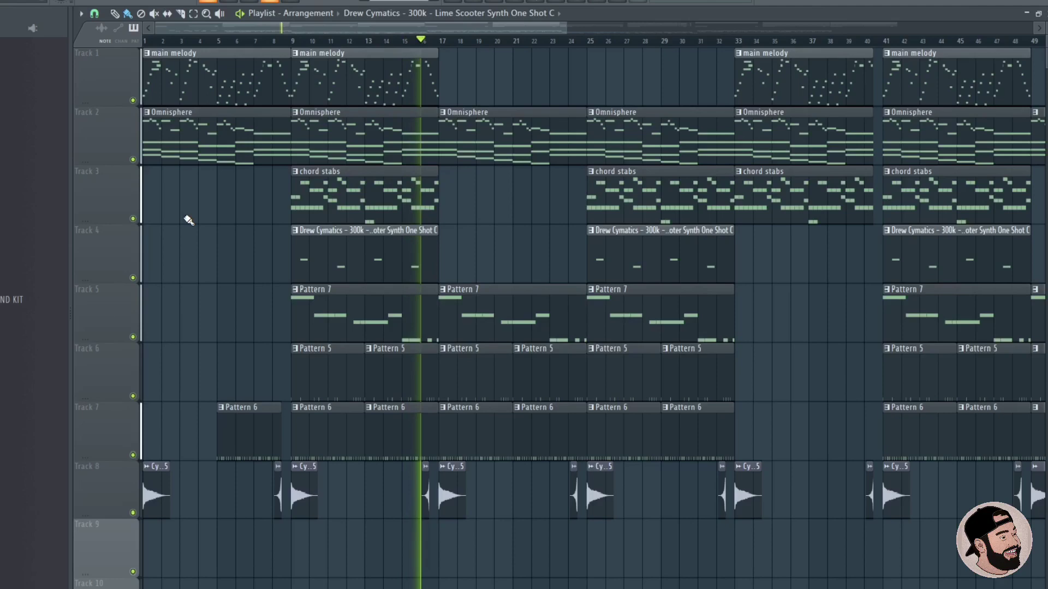
key("space")
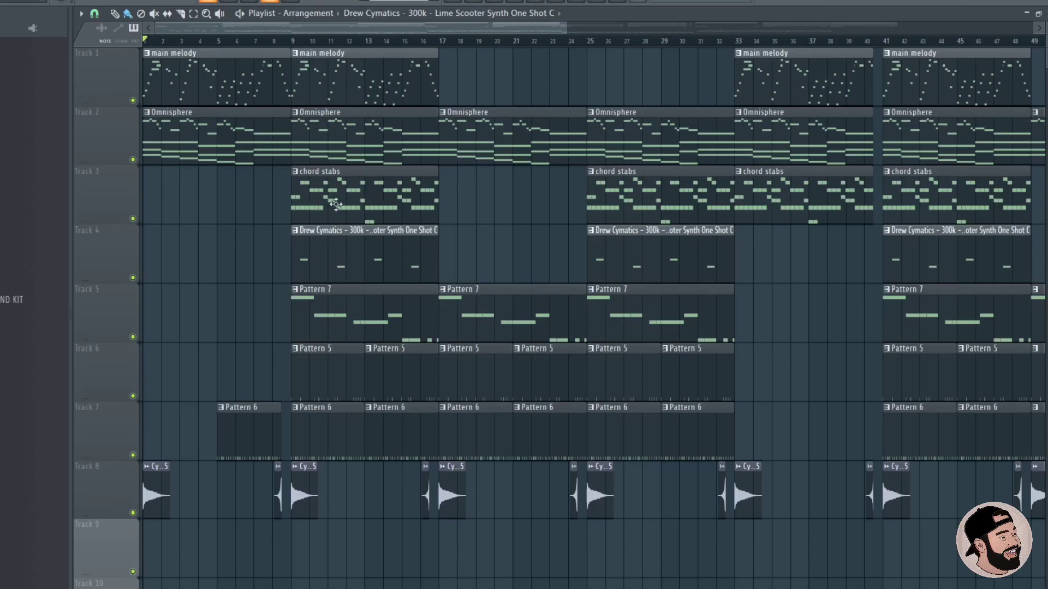
scroll(194, 222, "down", 2)
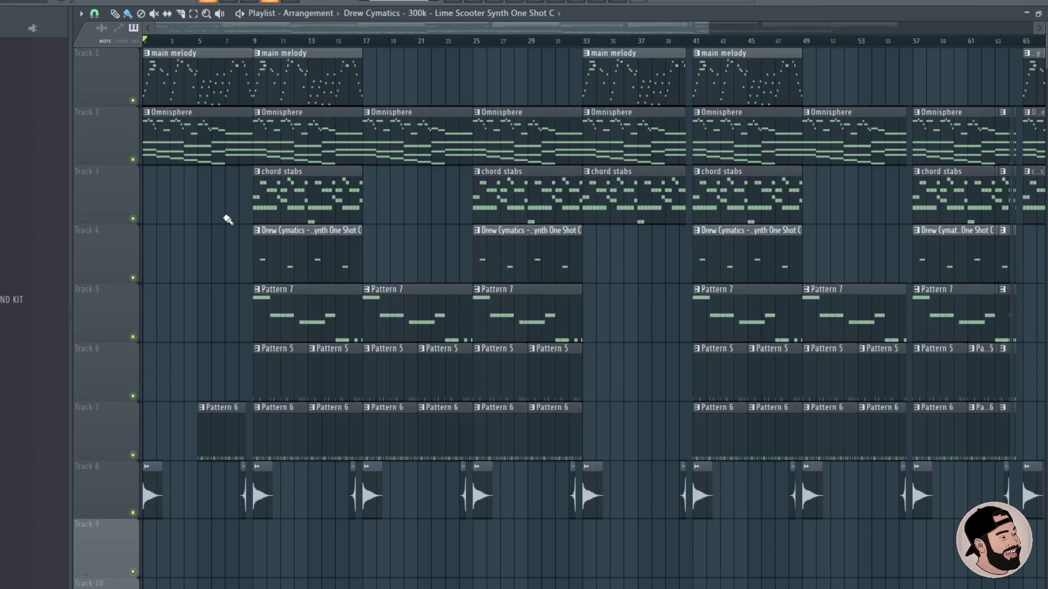
scroll(164, 223, "up", 2)
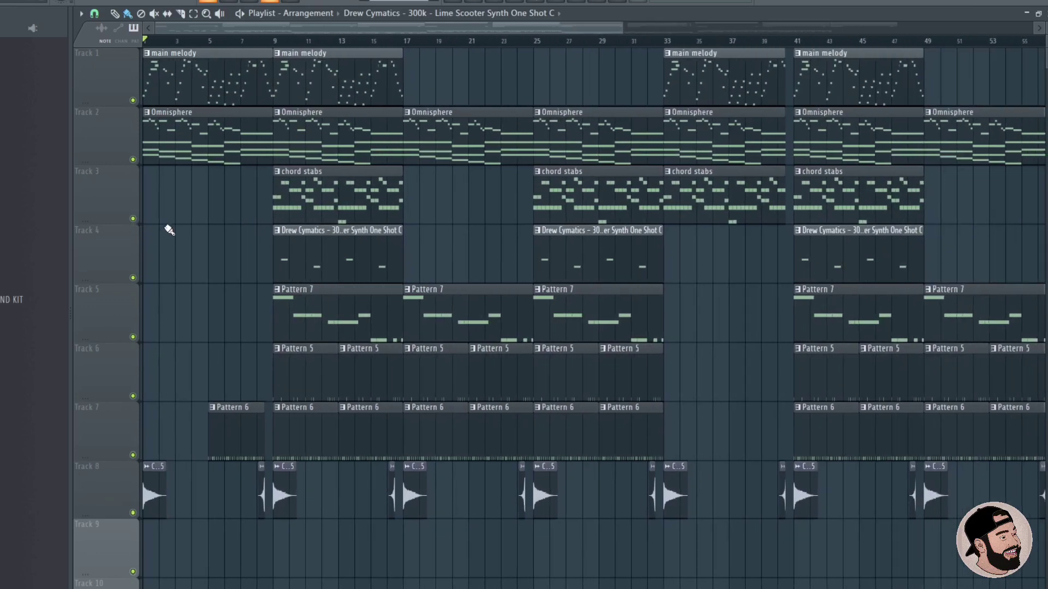
scroll(168, 229, "up", 2)
scroll(172, 229, "down", 3)
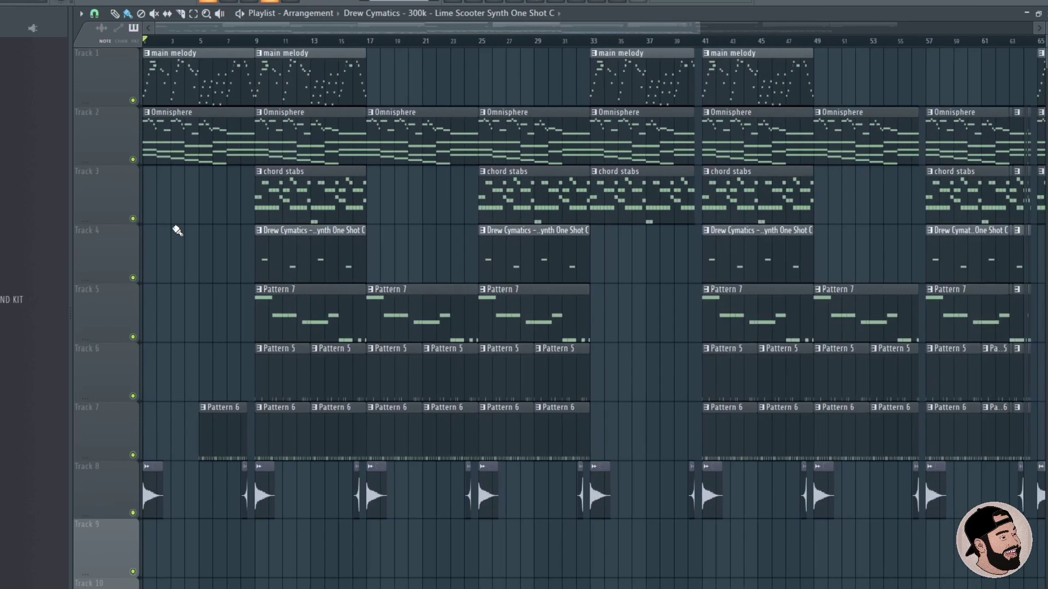
scroll(160, 230, "up", 2)
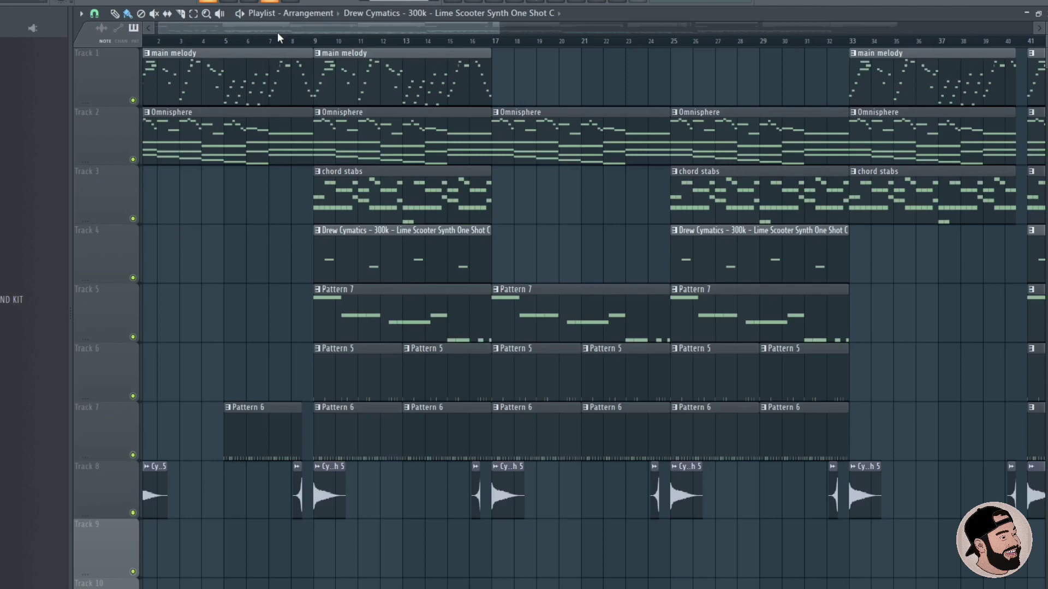
left_click_drag(277, 31, 229, 28)
scroll(190, 135, "down", 2)
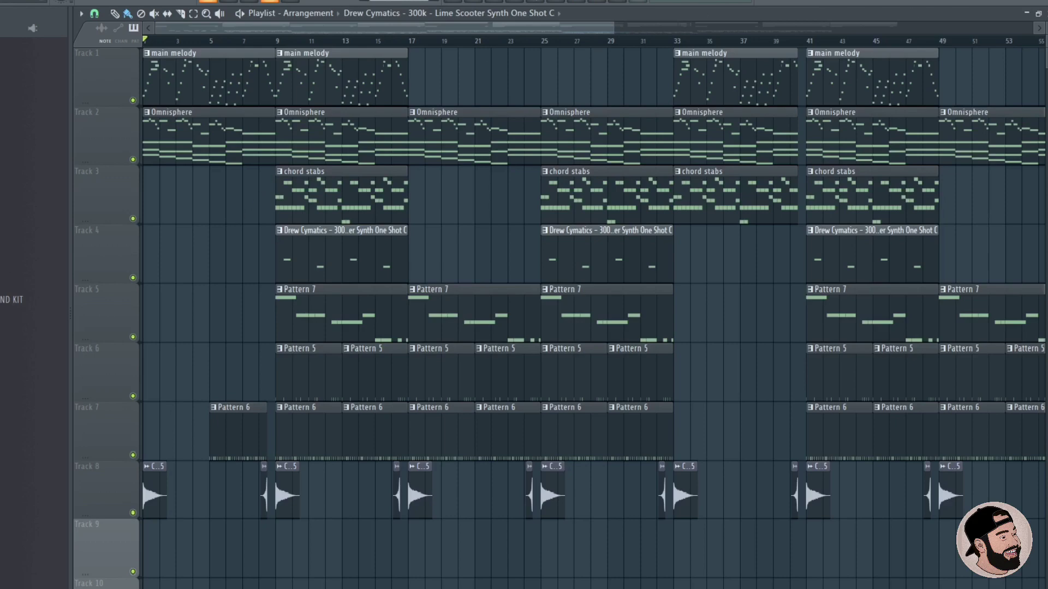
- Bring up the Mixer with F9, shift it aside and open the one-shot synth clip's notes
key("F9")
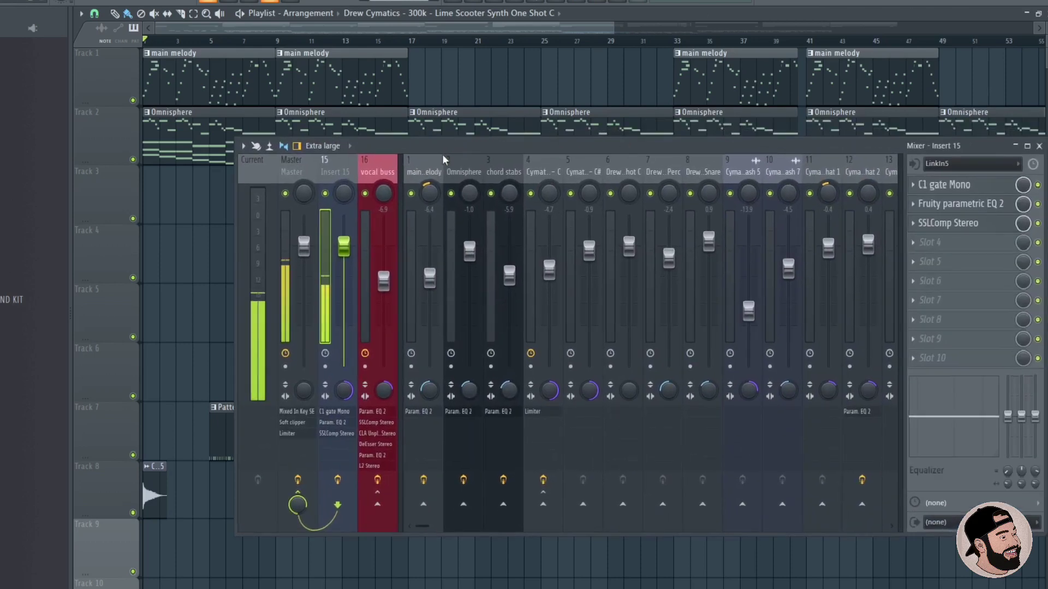
left_click(417, 172)
left_click(480, 171)
left_click(512, 171)
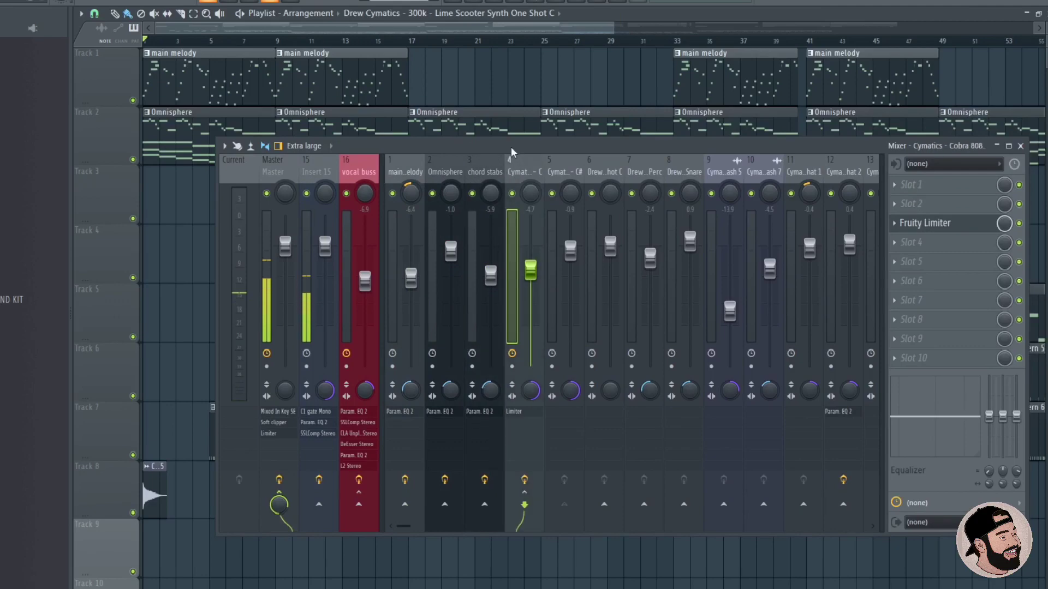
left_click_drag(511, 146, 473, 342)
double_click(320, 262)
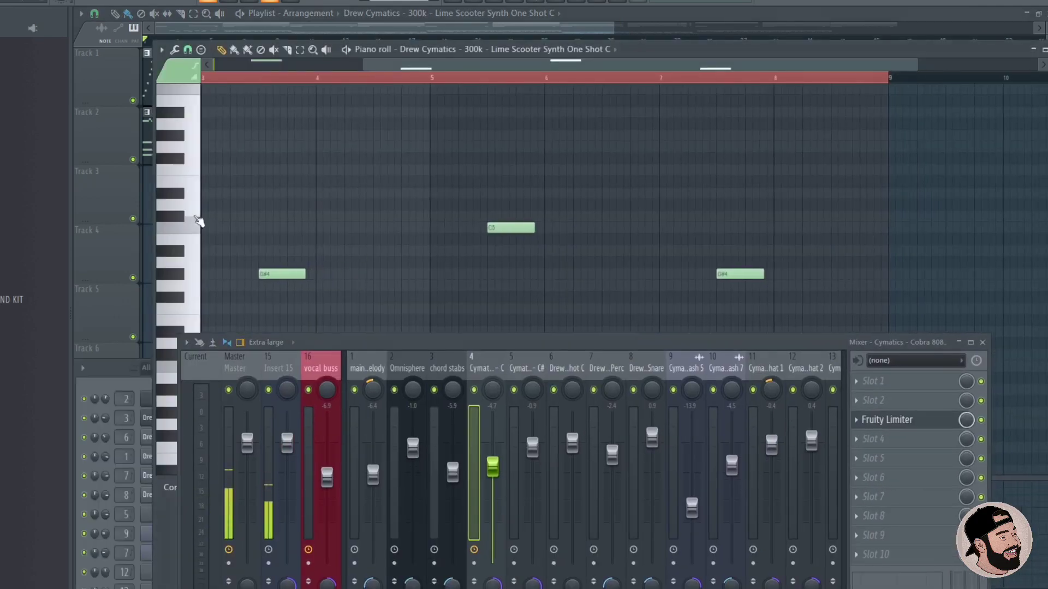
mouse_move(423, 339)
left_mouse_down()
mouse_move(520, 336)
mouse_move(702, 206)
mouse_move(453, 178)
left_mouse_up()
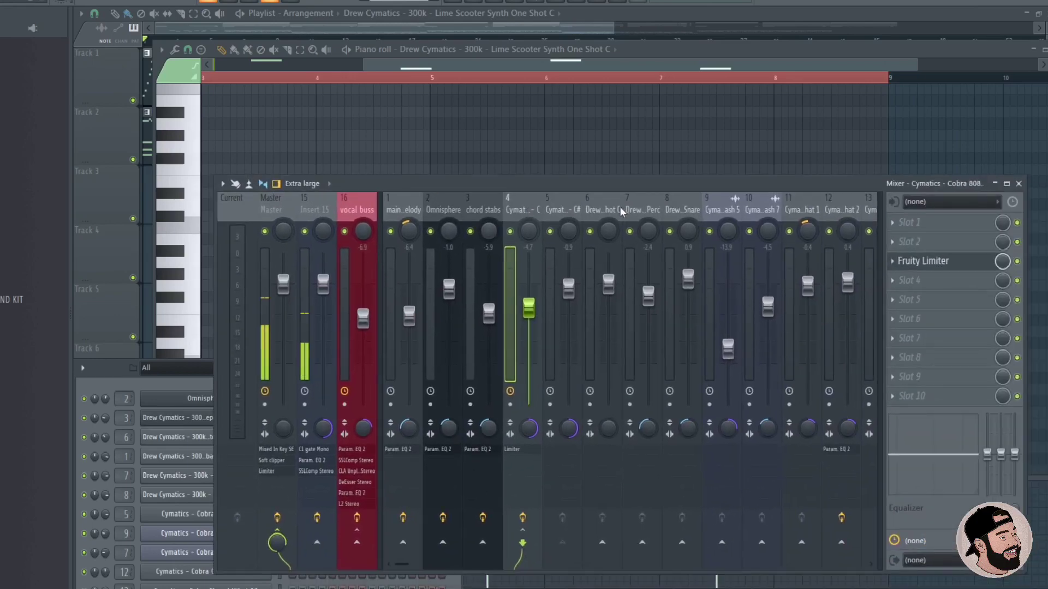
- Move the one-shot synth channel to mixer insert 4 and close the note editor
left_click(605, 208)
mouse_move(605, 208)
left_mouse_down()
mouse_move(483, 209)
mouse_move(522, 208)
mouse_move(574, 181)
left_mouse_up()
left_click(405, 209)
left_click(523, 208)
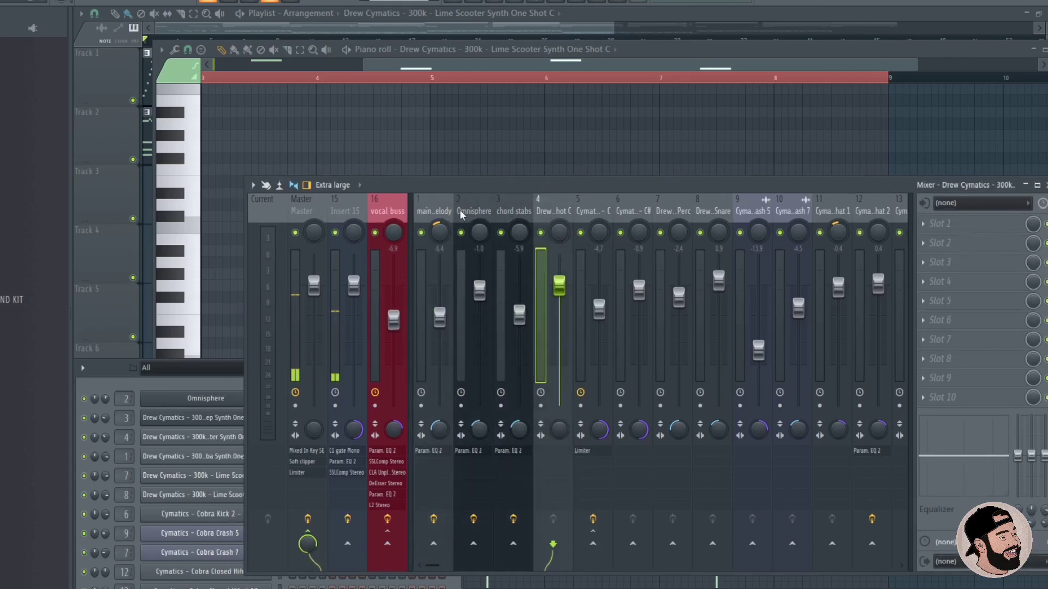
left_click_drag(496, 183, 484, 183)
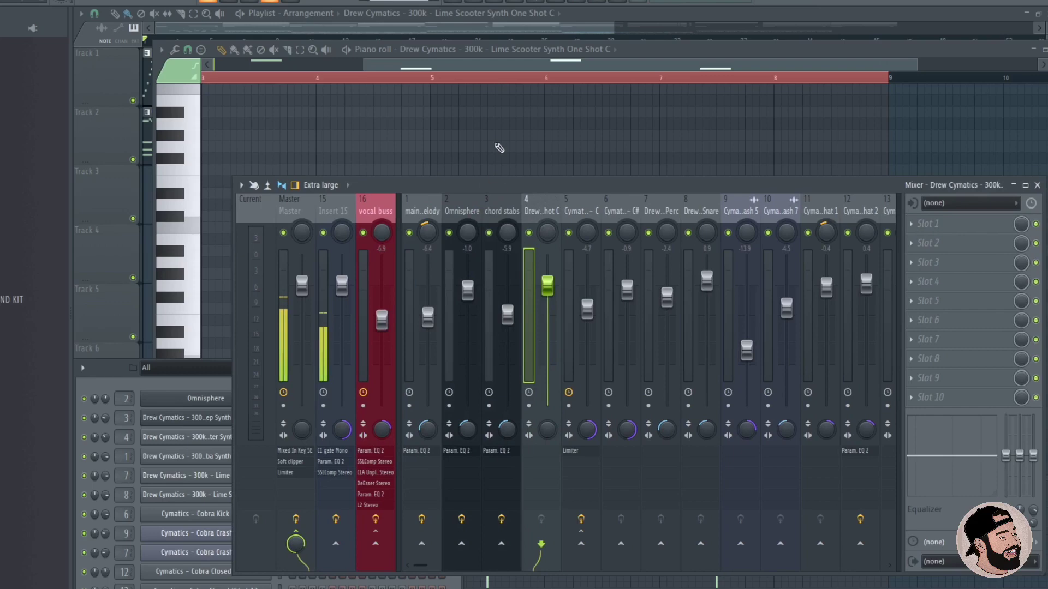
left_click(453, 3)
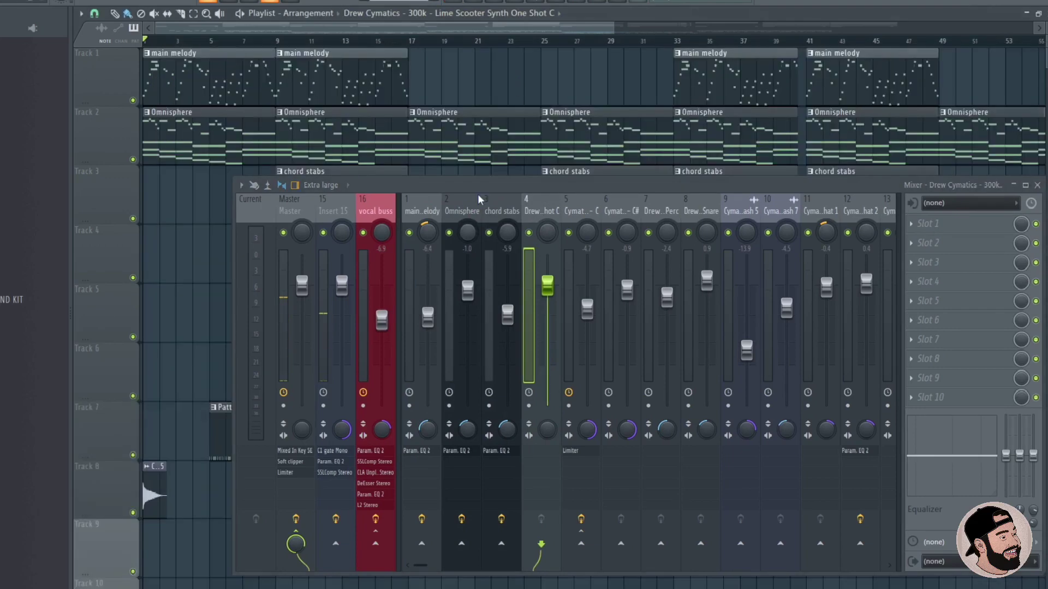
- Record-arm the main melody, Omnisphere, chord stabs and one-shot synth inserts 1–4
left_click(421, 404)
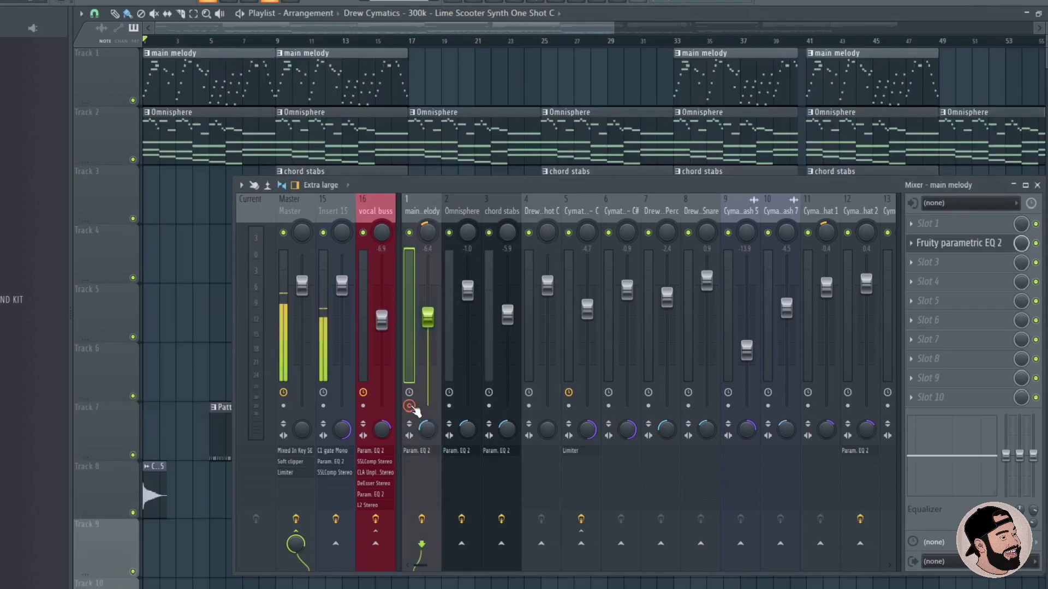
left_click(449, 405)
left_click(489, 405)
left_click(529, 405)
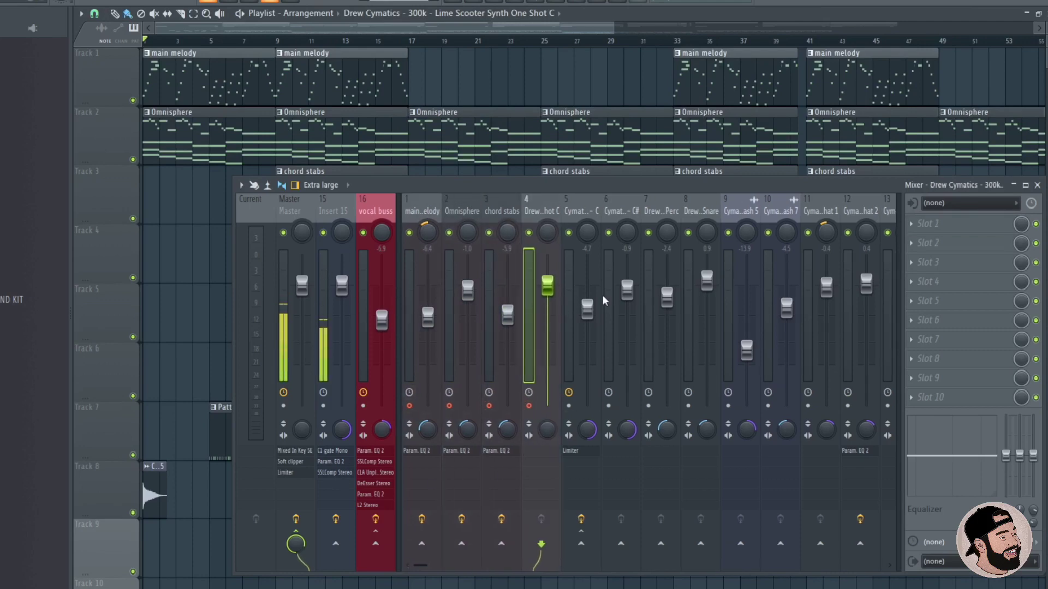
scroll(561, 196, "right", 4)
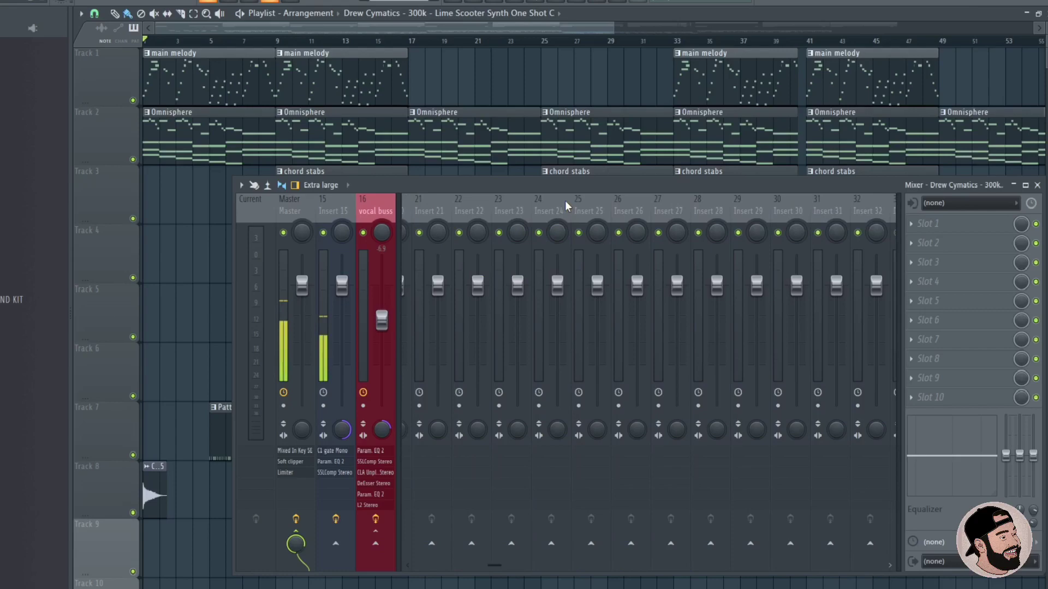
scroll(572, 202, "left", 4)
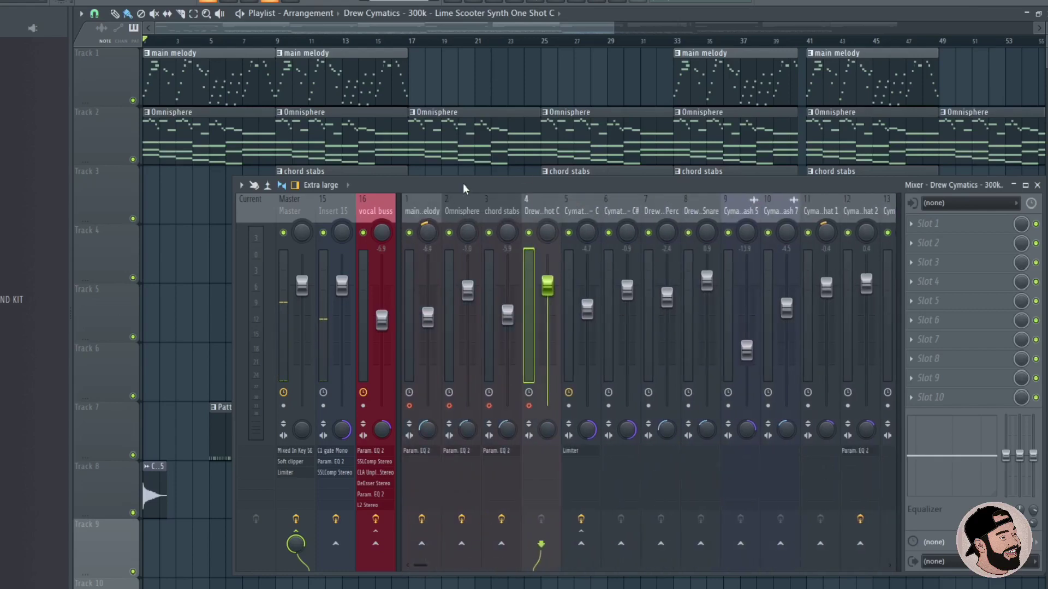
left_click_drag(483, 188, 470, 225)
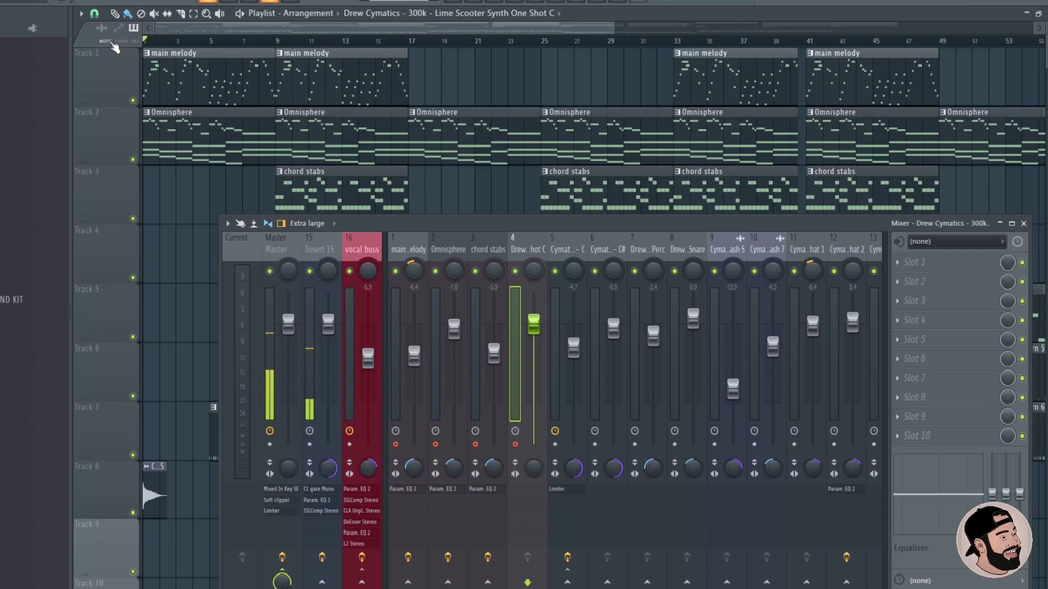
key("ctrl+shift+r")
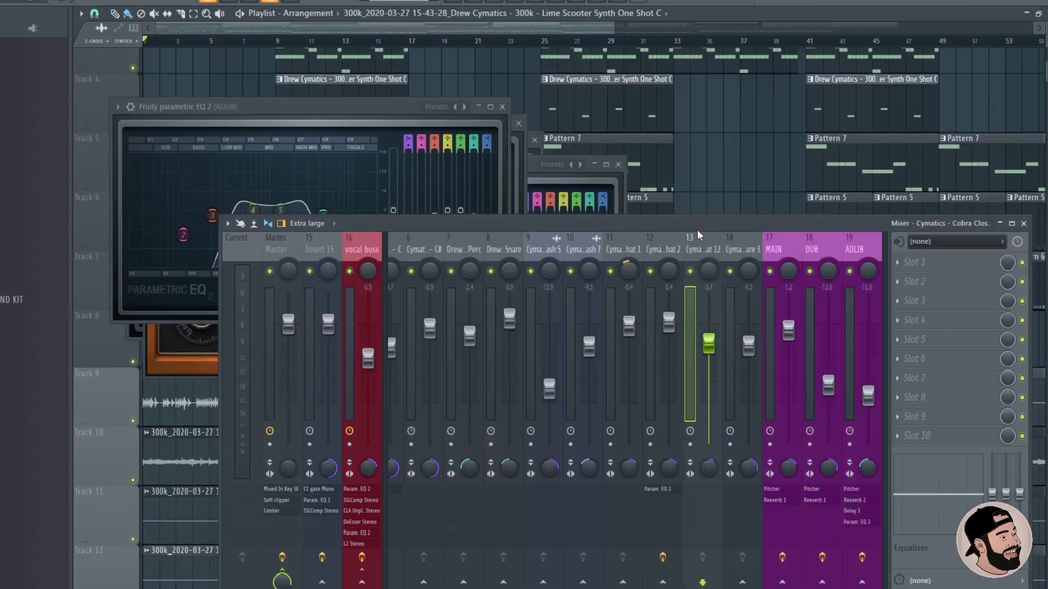
left_click(503, 107)
key("F9")
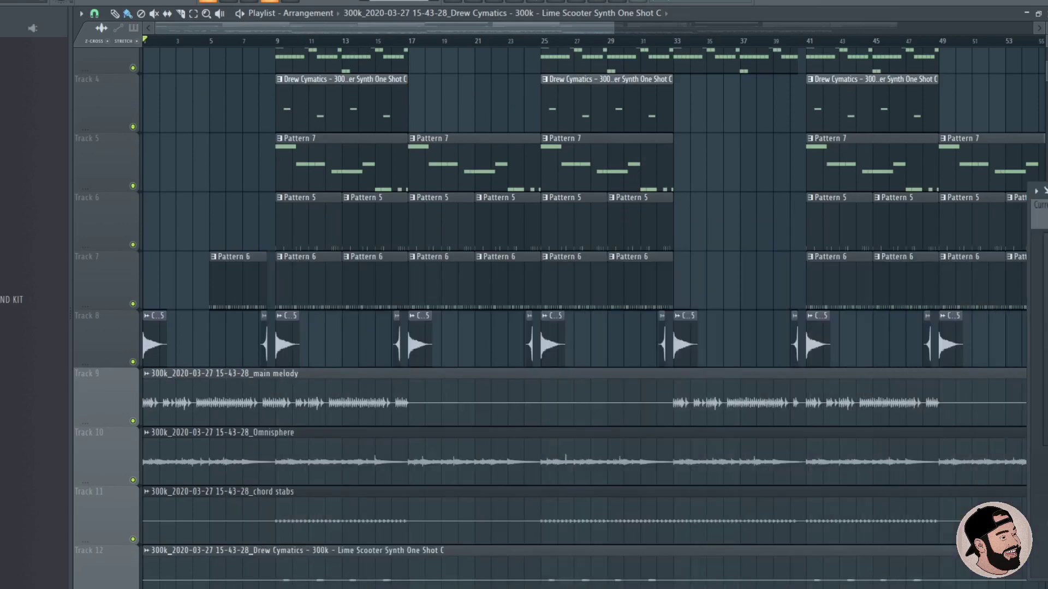
scroll(487, 226, "down", 3)
scroll(487, 225, "down", 4)
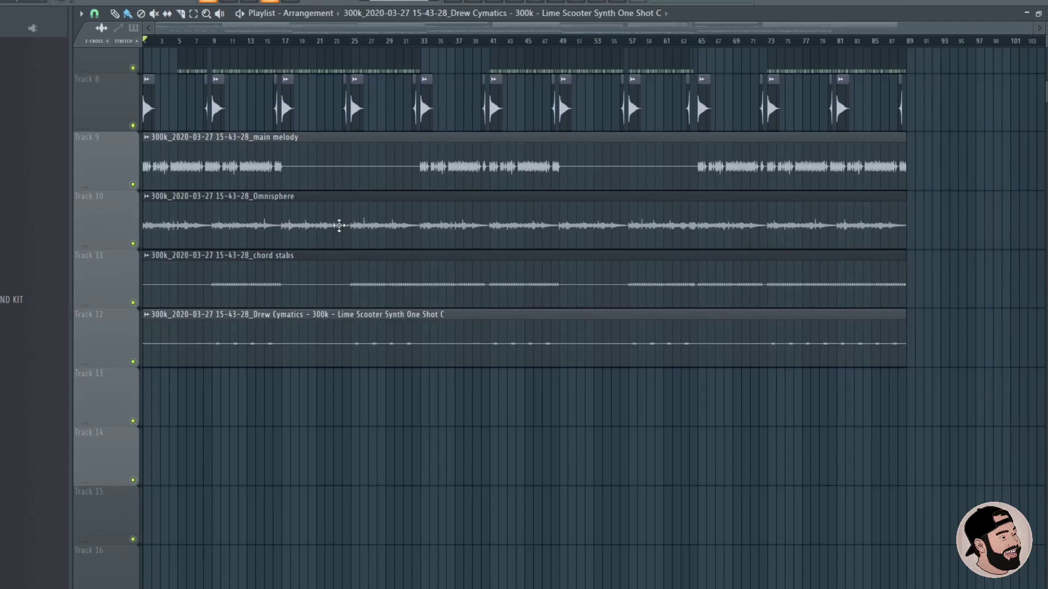
scroll(707, 236, "up", 4)
scroll(599, 310, "down", 5)
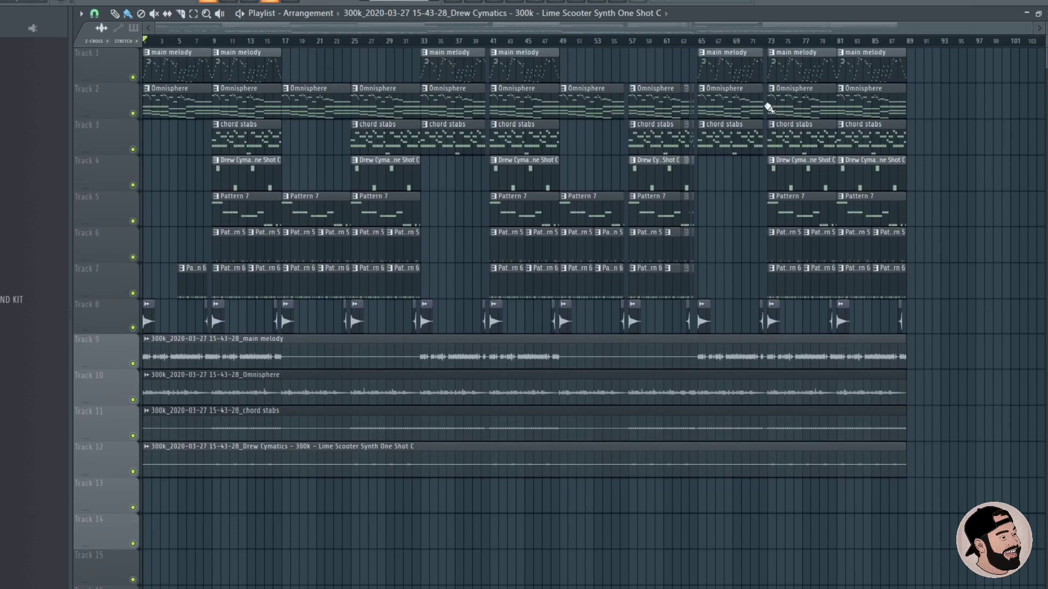
- Sweep-mute the main melody and Omnisphere pattern clips with the Mute tool, then return to Paint
left_click(154, 13)
mouse_move(305, 61)
left_mouse_down()
mouse_move(172, 68)
mouse_move(171, 86)
mouse_move(886, 95)
mouse_move(871, 83)
mouse_move(441, 68)
mouse_move(361, 126)
mouse_move(235, 134)
mouse_move(221, 156)
mouse_move(245, 167)
mouse_move(411, 164)
mouse_move(545, 144)
mouse_move(537, 167)
mouse_move(635, 165)
mouse_move(771, 142)
mouse_move(919, 142)
mouse_move(889, 161)
mouse_move(595, 167)
left_mouse_up()
scroll(595, 169, "down", 1)
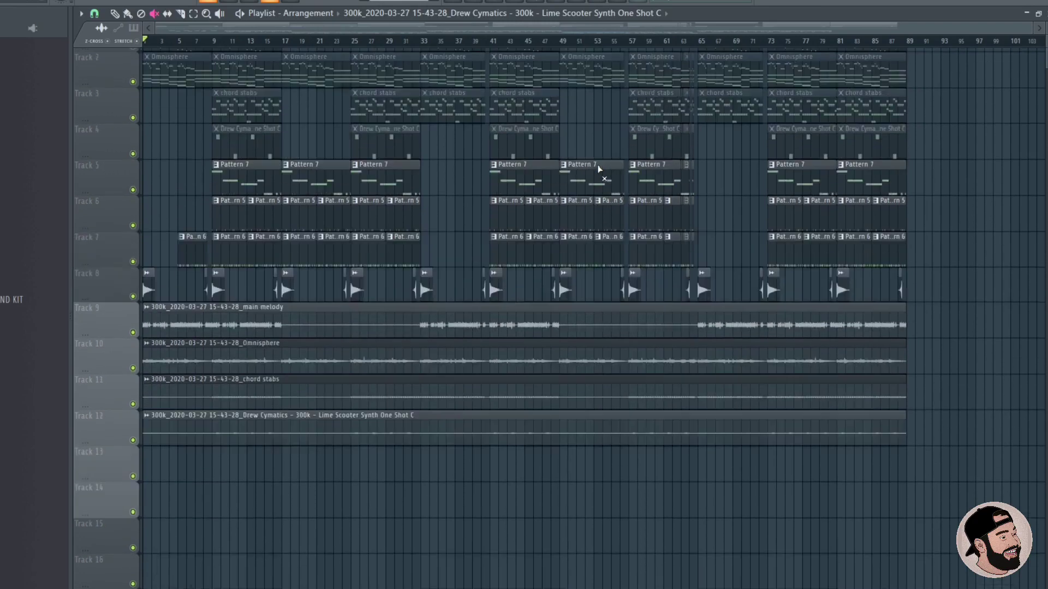
scroll(582, 170, "up", 1)
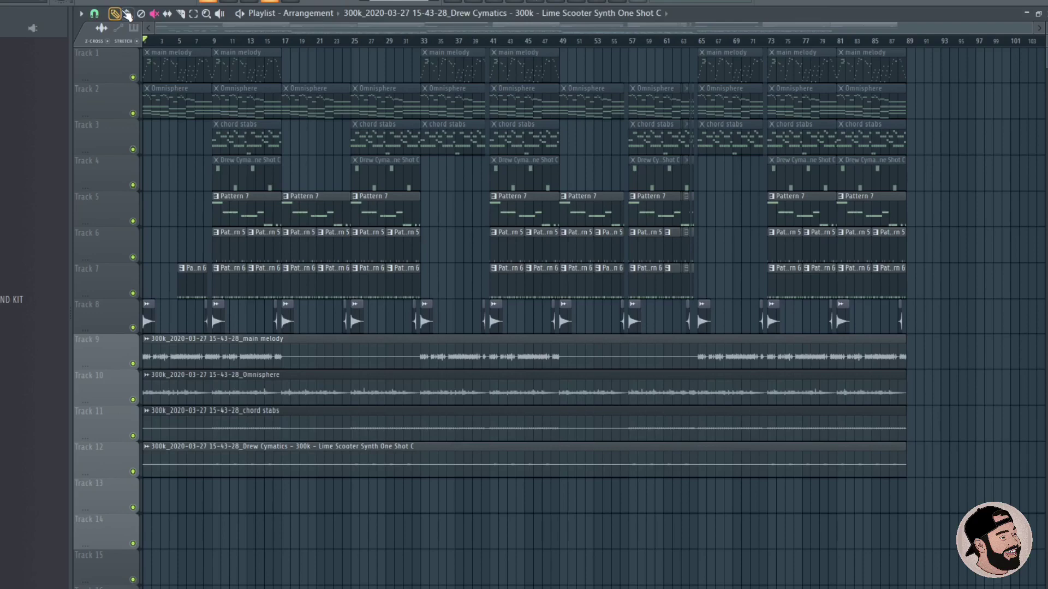
left_click(127, 13)
- Move the main melody, Omnisphere, chord stabs and Drew Cymatics audio tracks up to Tracks 5–8
left_click_drag(115, 349, 112, 214)
left_click_drag(103, 397, 101, 322)
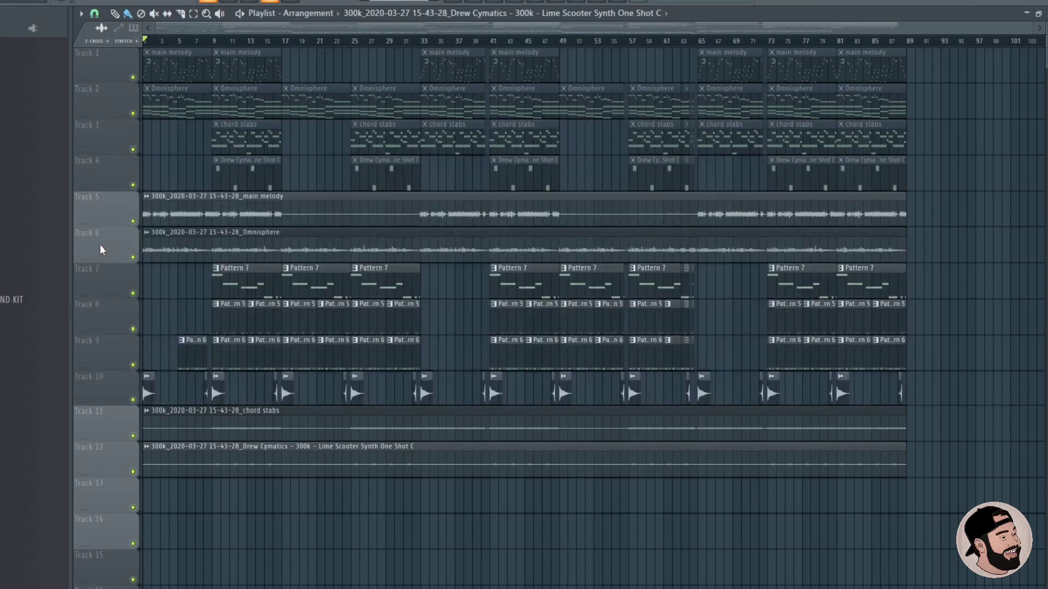
left_click_drag(119, 438, 107, 286)
left_click_drag(103, 460, 103, 322)
scroll(149, 297, "up", 3)
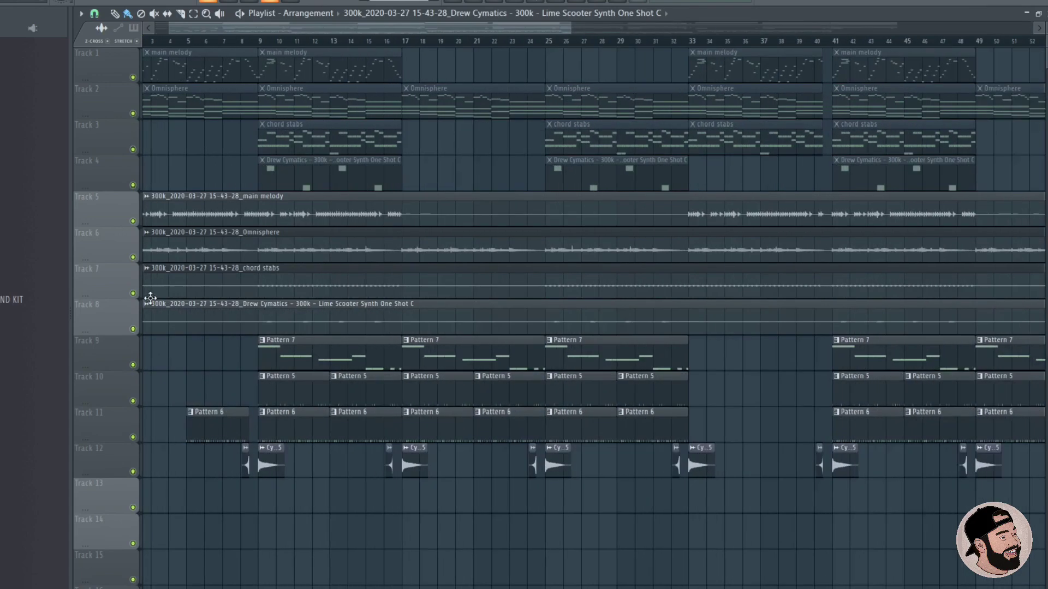
scroll(222, 173, "down", 1)
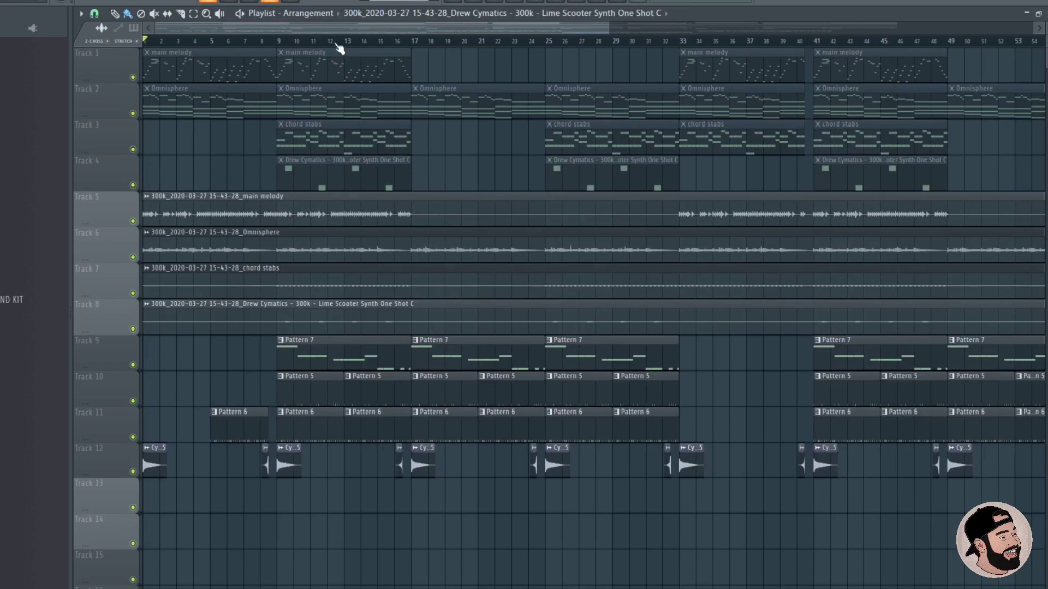
- Play the arrangement and jump playback to bar 9 to audition it
key("space")
left_click(281, 41)
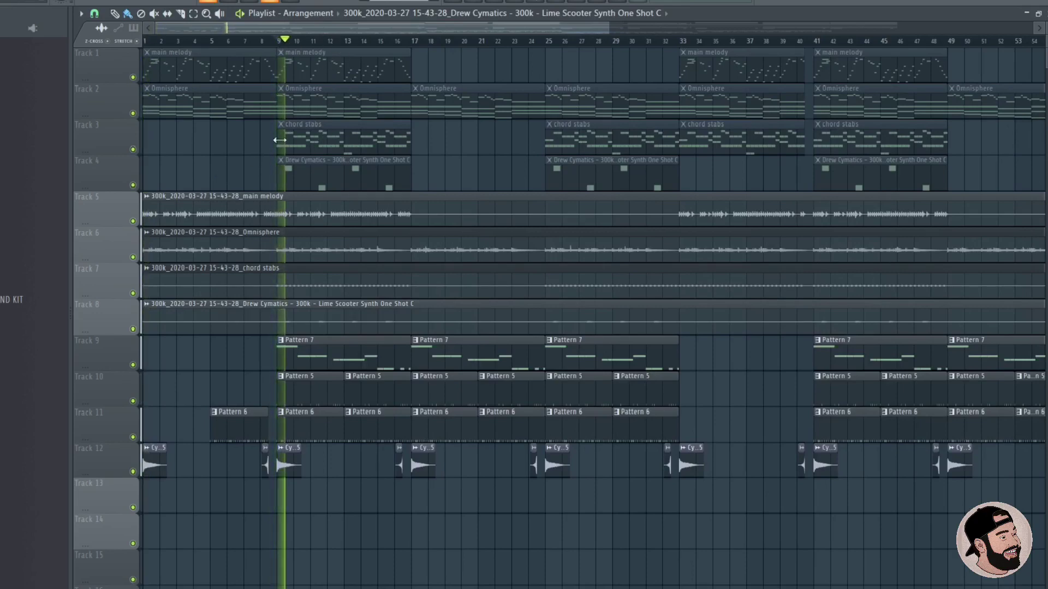
scroll(280, 141, "up", 4)
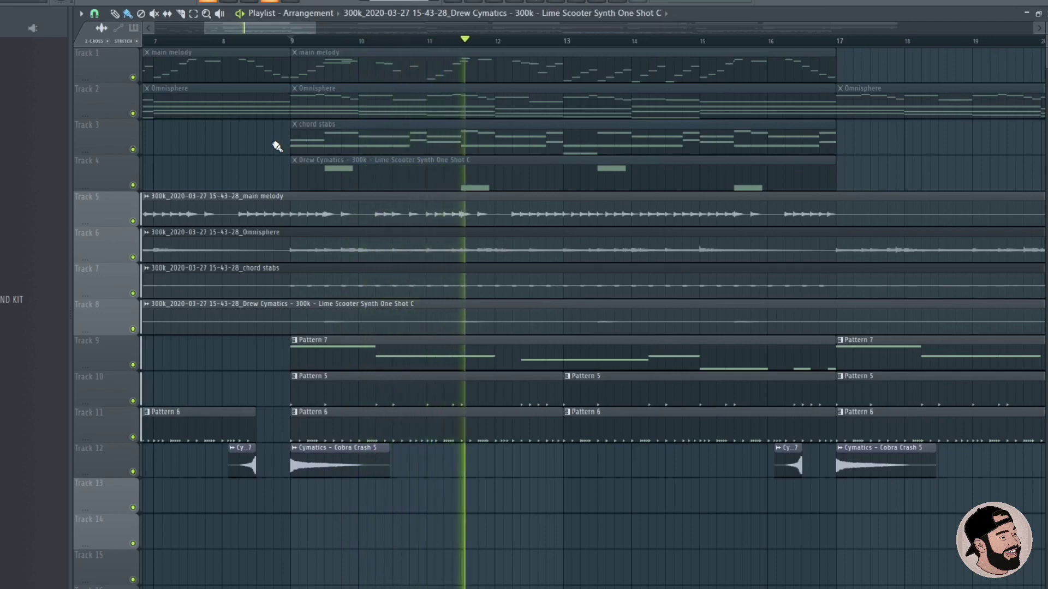
scroll(276, 145, "down", 6)
scroll(276, 145, "up", 2)
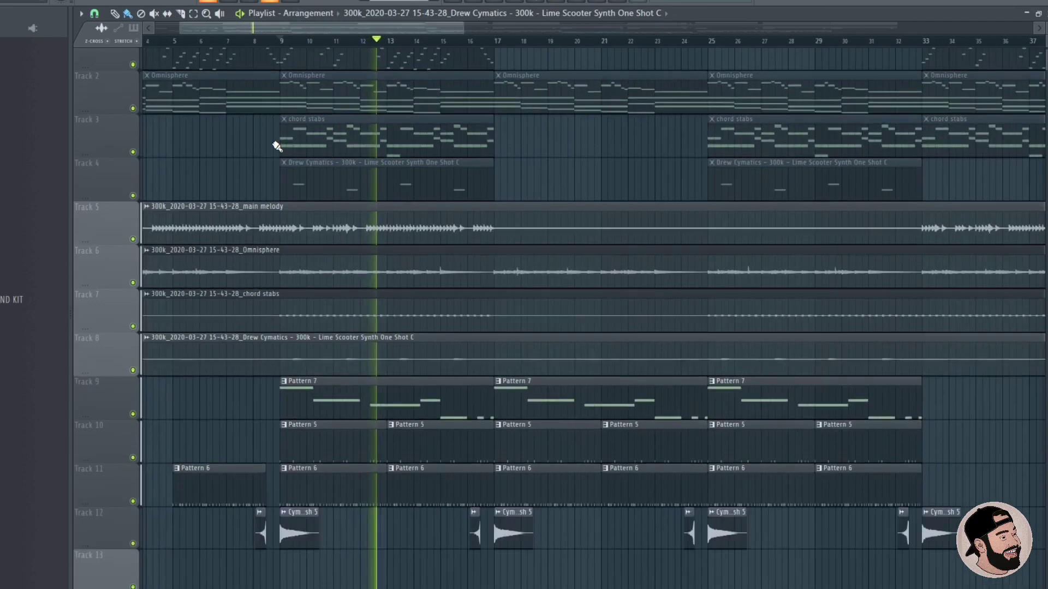
scroll(277, 146, "down", 3)
- Route the main melody, Omnisphere and chord stabs audio clips to their own mixer tracks
double_click(430, 204)
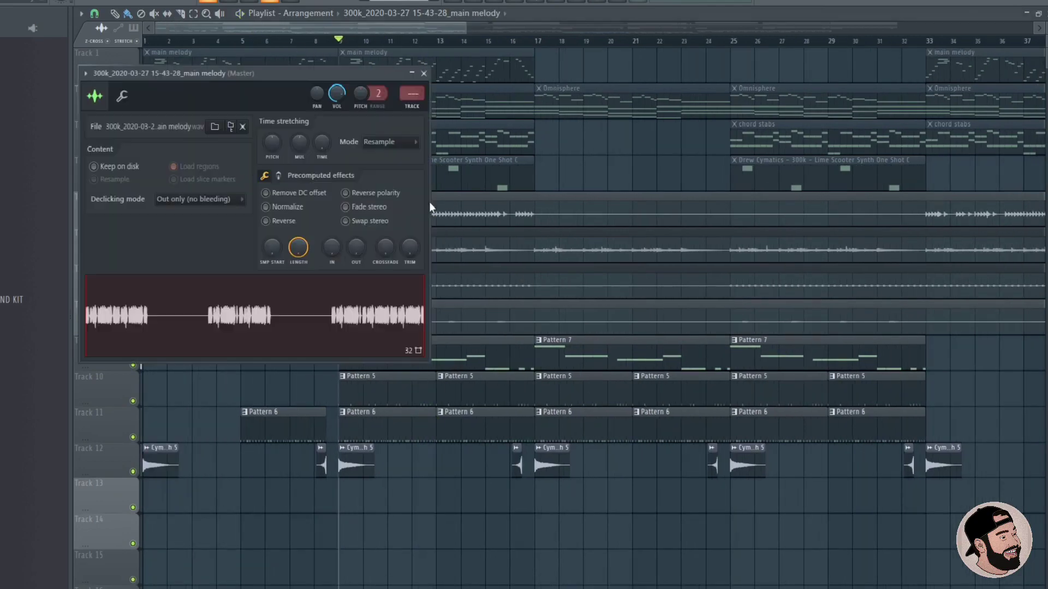
left_click(412, 94)
double_click(474, 240)
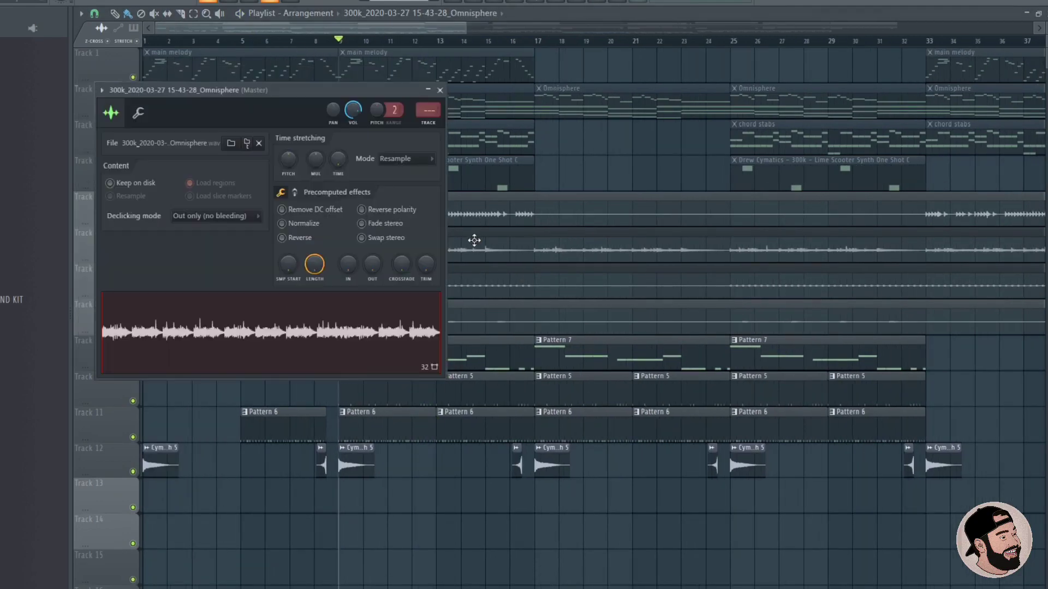
left_click(429, 110)
double_click(489, 285)
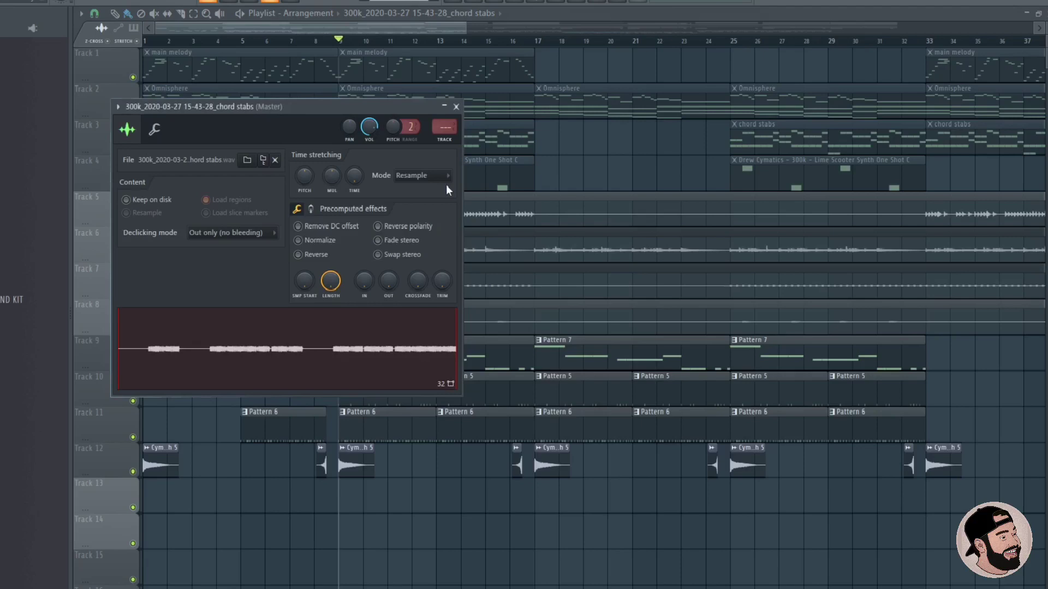
left_click(442, 132)
- Set the Drew Cymatics and chord stabs clips' declicking mode to Generic (bleeding)
double_click(487, 312)
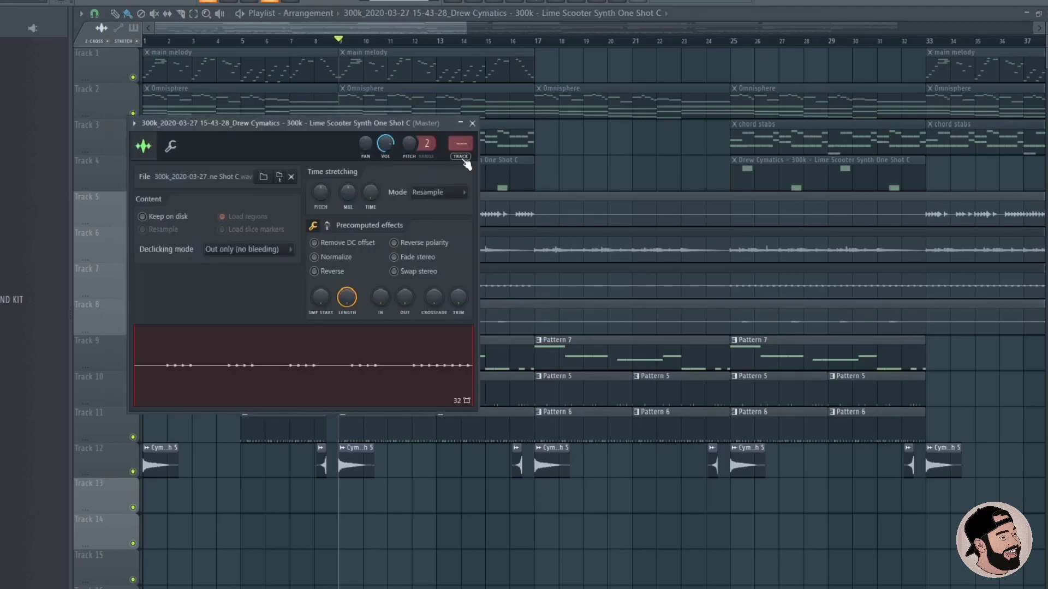
left_click(248, 248)
left_click(244, 300)
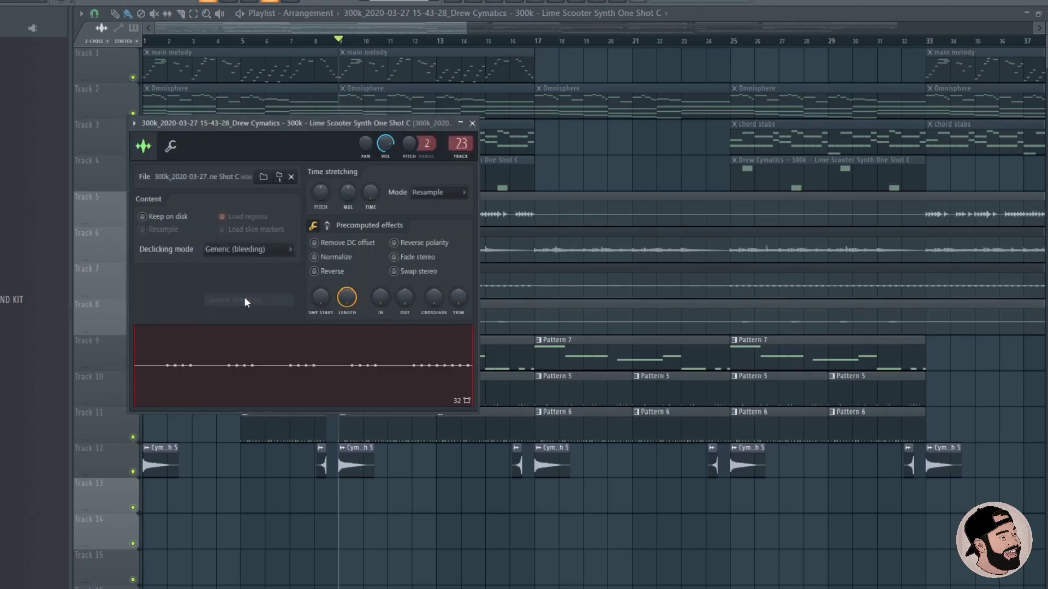
left_click(518, 275)
left_click(250, 233)
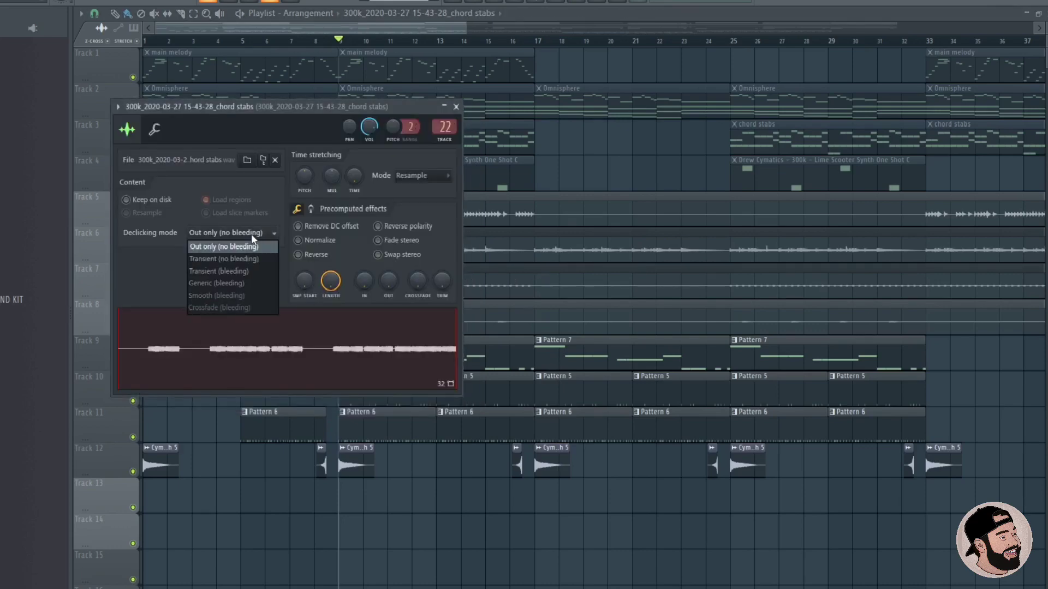
left_click(246, 282)
- Set the Omnisphere and main melody clips' declicking mode to Generic (bleeding)
left_click(536, 260)
left_click(231, 217)
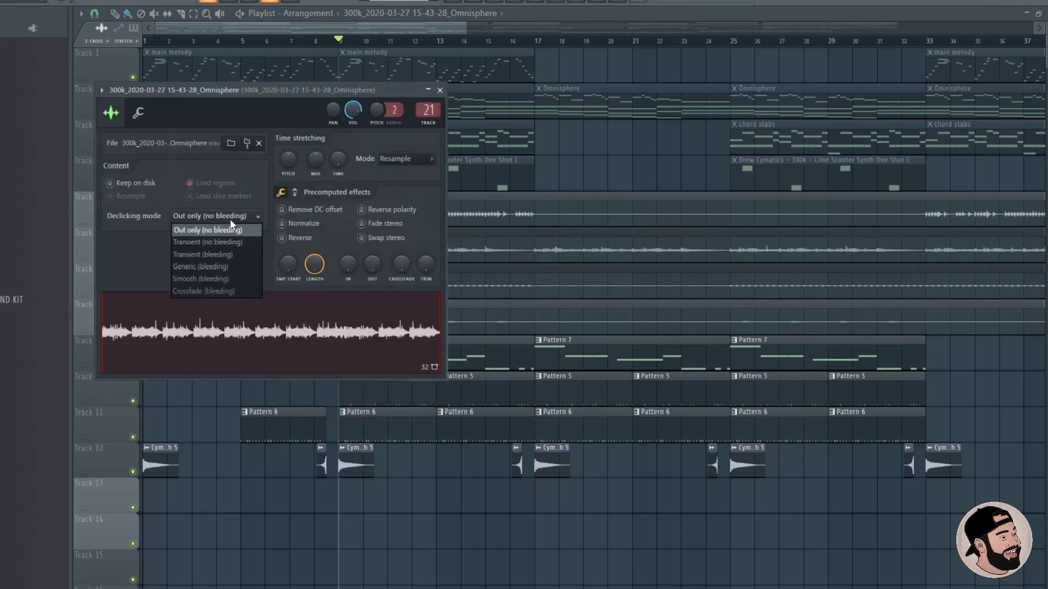
left_click(203, 266)
left_click(519, 227)
left_click(519, 227)
left_click(232, 216)
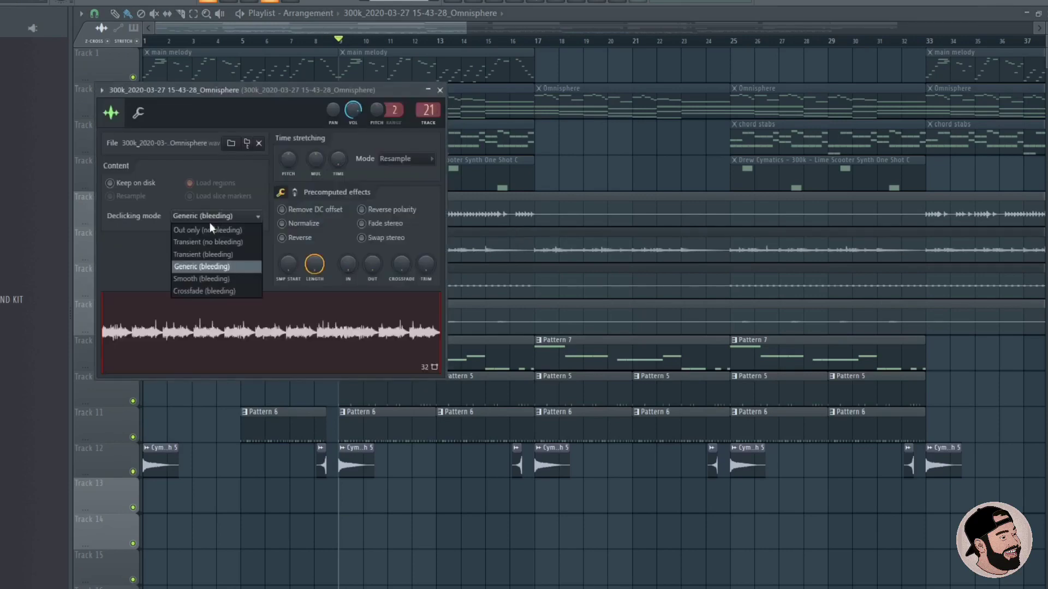
left_click(202, 267)
left_click(568, 208)
left_click(568, 208)
left_click(199, 198)
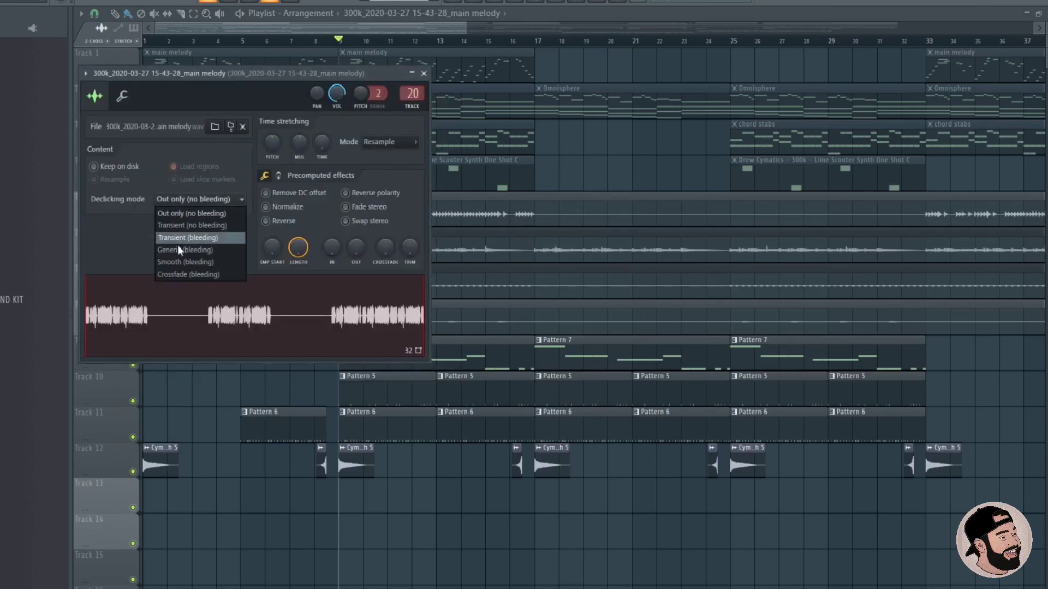
left_click(178, 250)
left_click(608, 204)
- Zoom and scroll the playlist toward bars 49–57 on Tracks 5–8
scroll(381, 273, "up", 1)
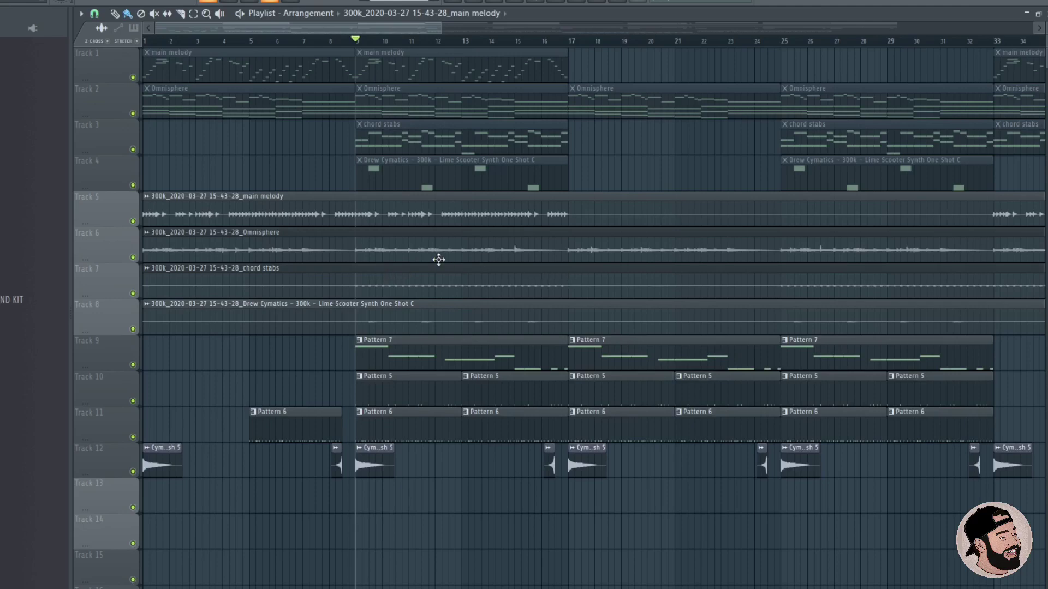
scroll(494, 245, "down", 4)
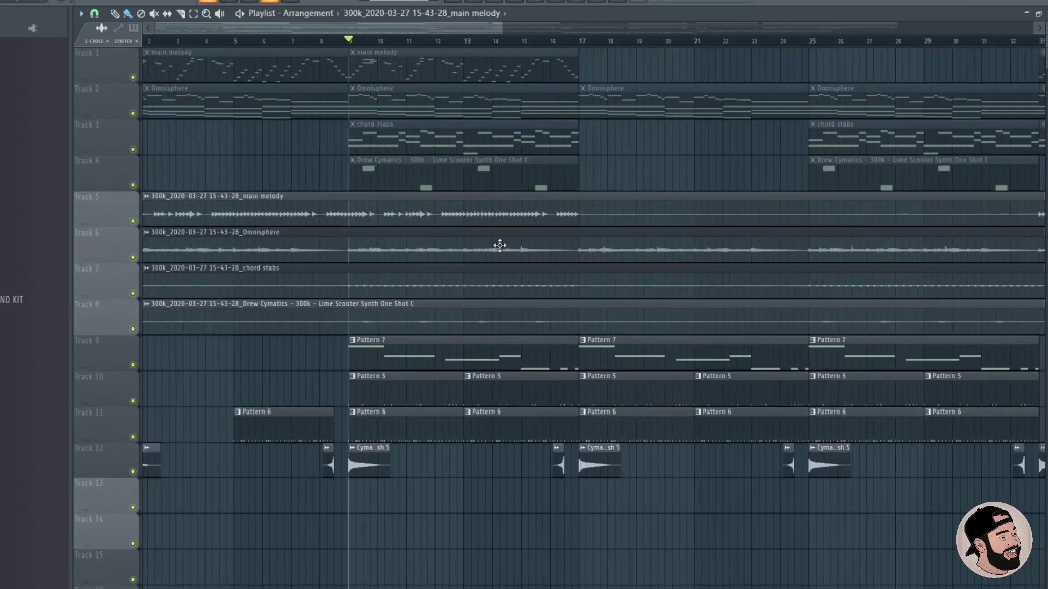
scroll(637, 240, "down", 3)
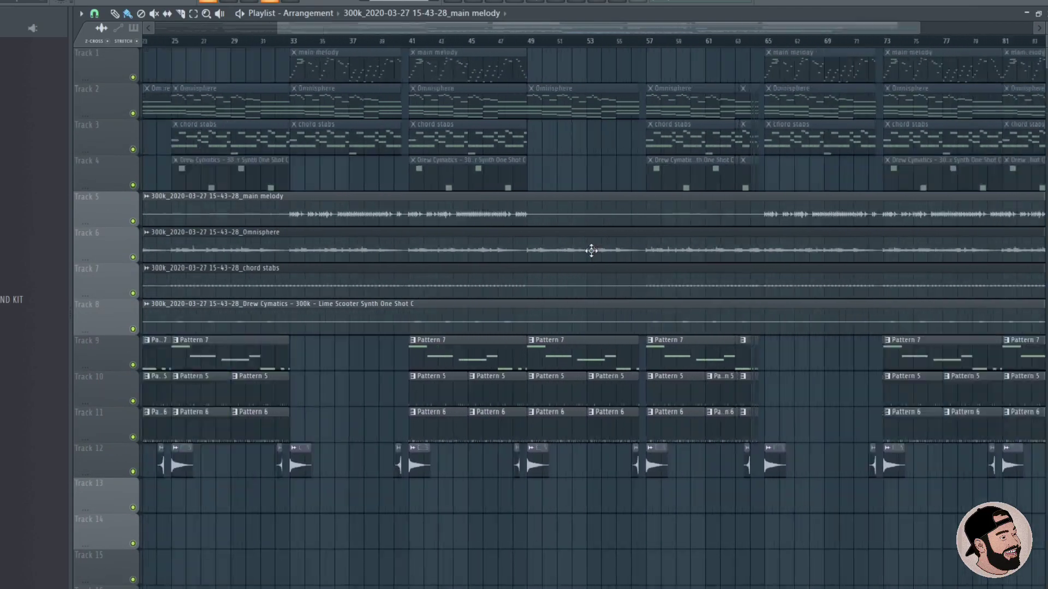
scroll(281, 262, "up", 1)
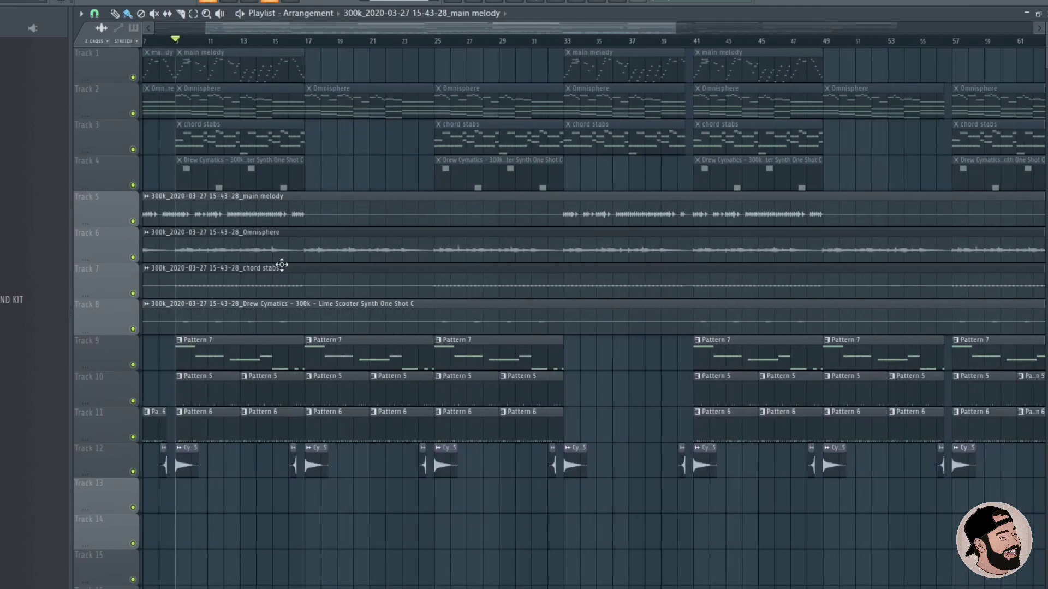
scroll(280, 262, "up", 2)
scroll(295, 272, "down", 2)
scroll(570, 283, "up", 6)
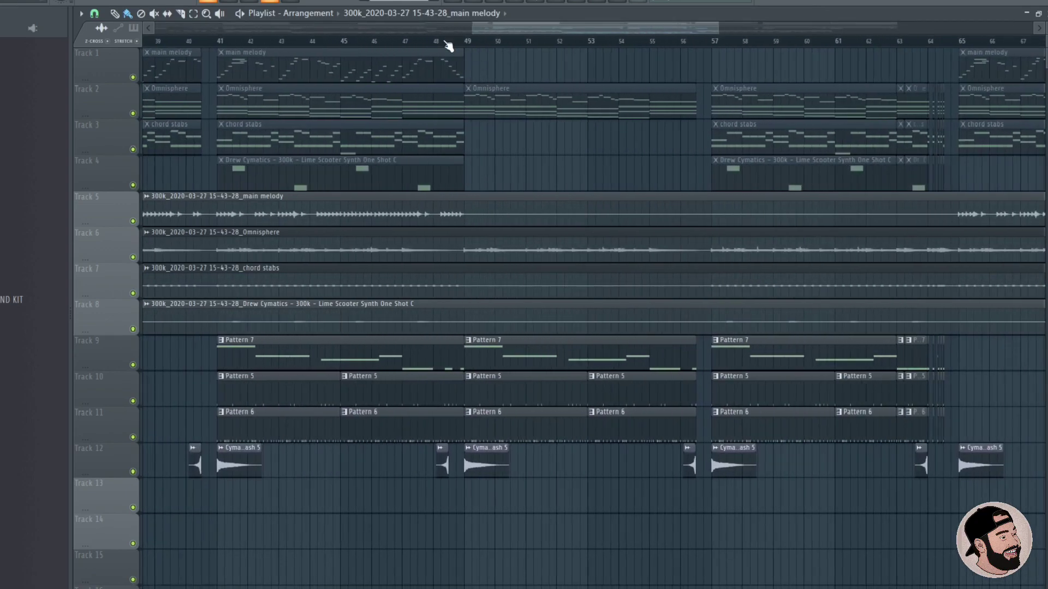
scroll(447, 45, "up", 3)
scroll(334, 252, "up", 2)
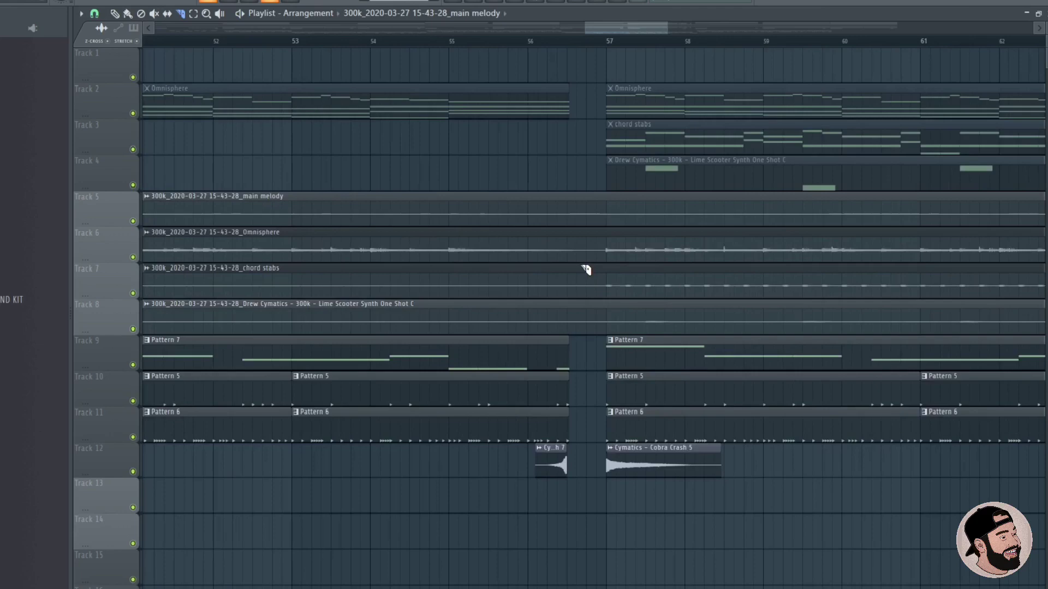
- Slice the Track 5–8 audio at bar 57 and move the bar 49 Omnisphere piece to Track 14
left_click_drag(636, 326, 636, 326)
scroll(592, 294, "down", 4)
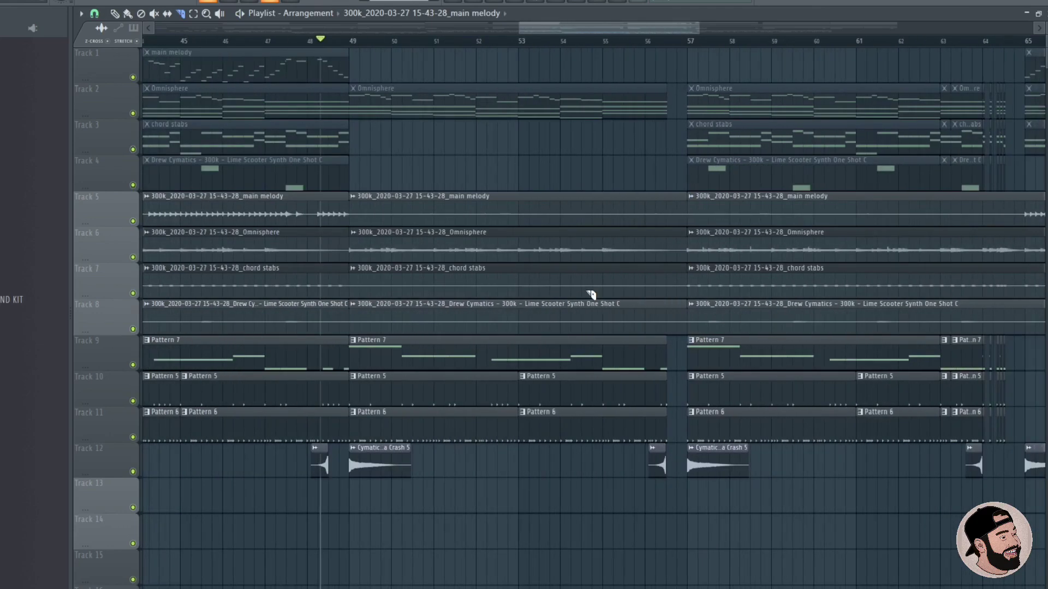
scroll(445, 272, "up", 2)
left_click_drag(409, 234, 404, 551)
scroll(465, 501, "down", 3)
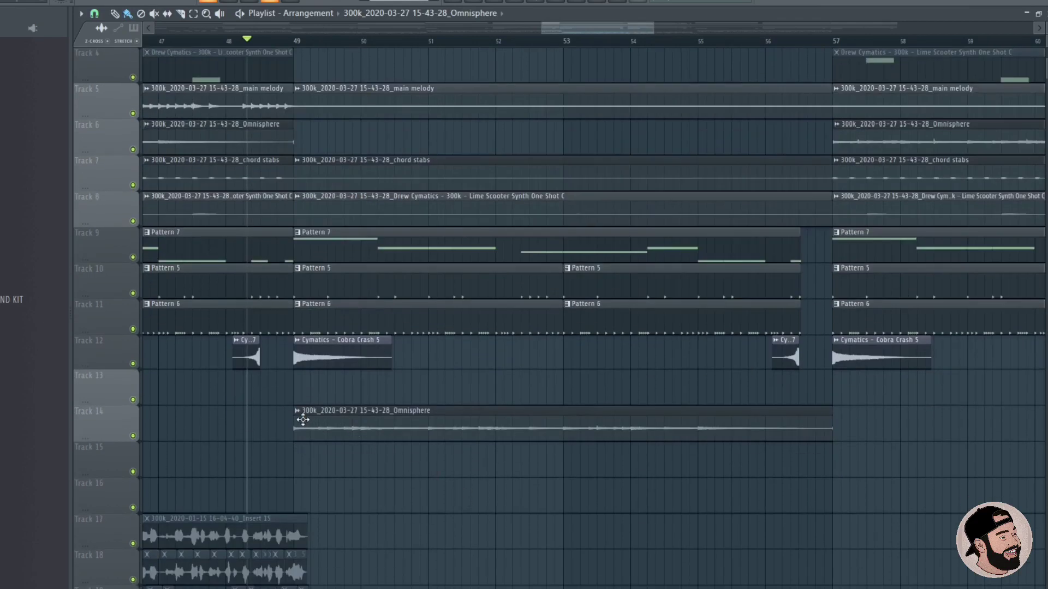
scroll(302, 420, "up", 5)
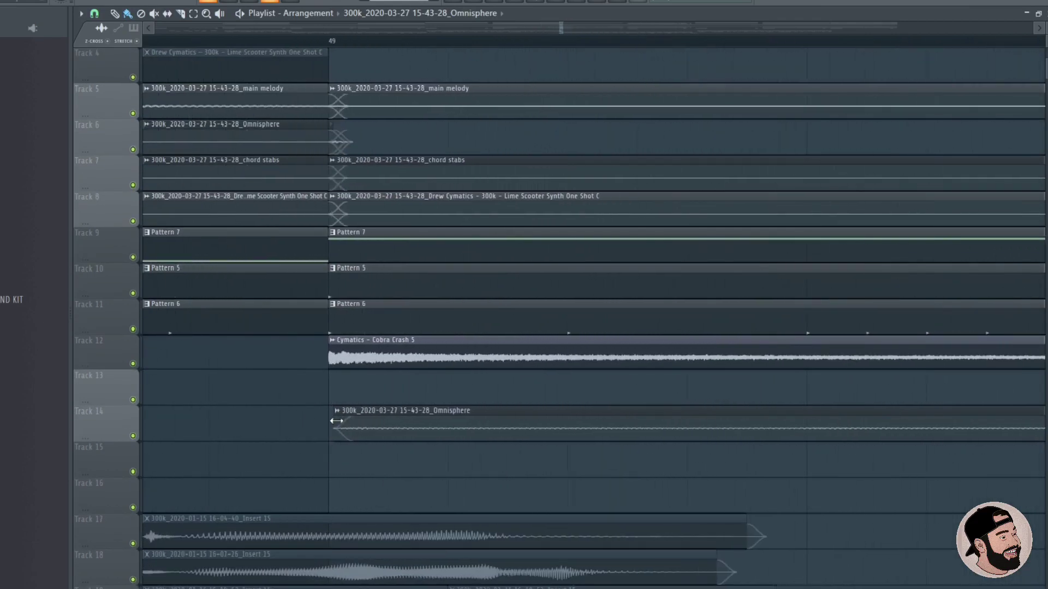
scroll(306, 421, "down", 6)
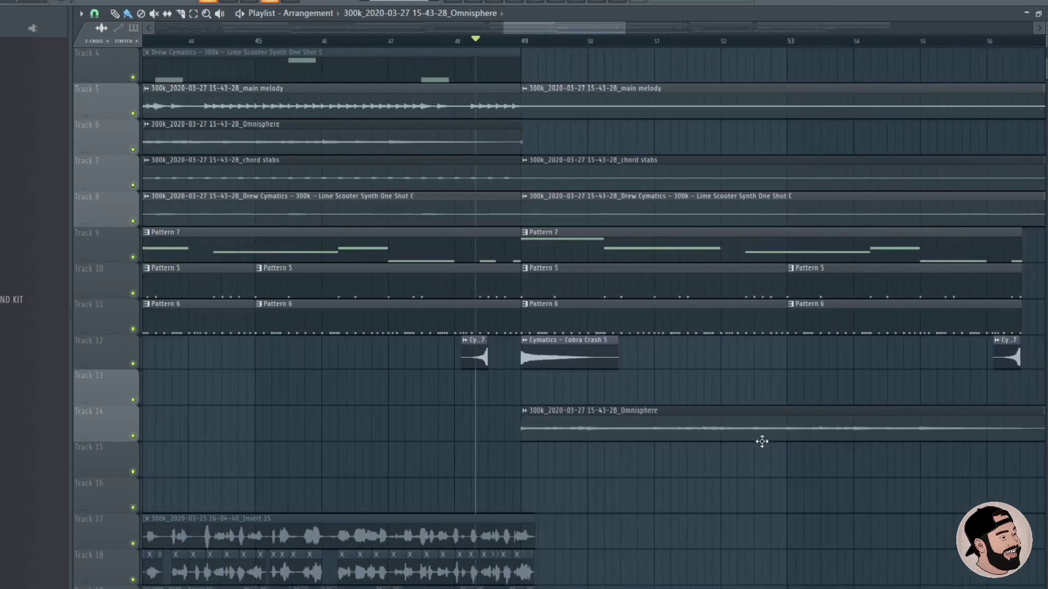
scroll(711, 433, "down", 3)
scroll(830, 433, "up", 8)
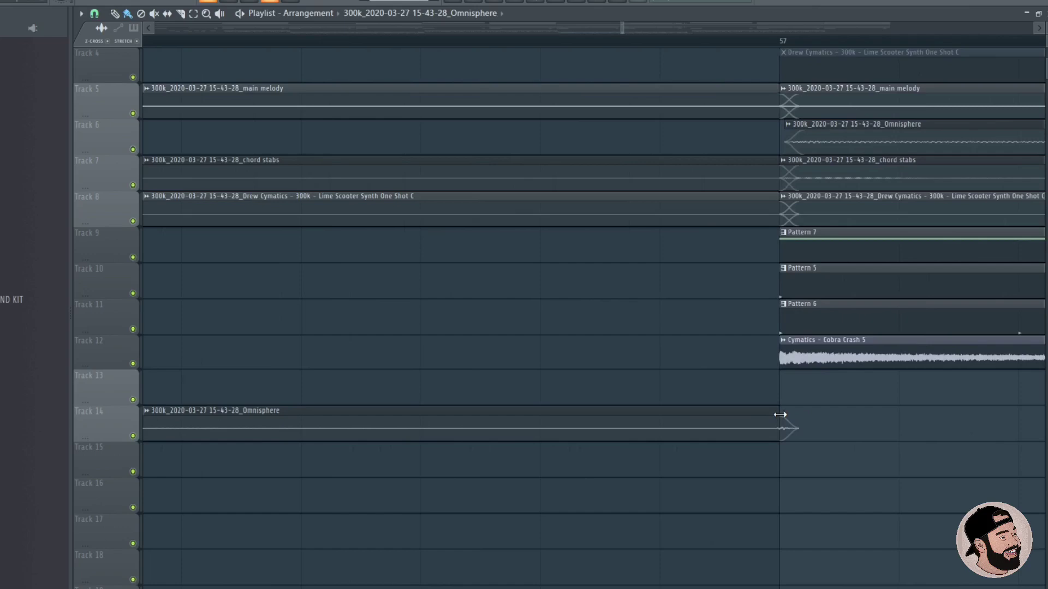
scroll(813, 426, "down", 5)
scroll(677, 417, "up", 5)
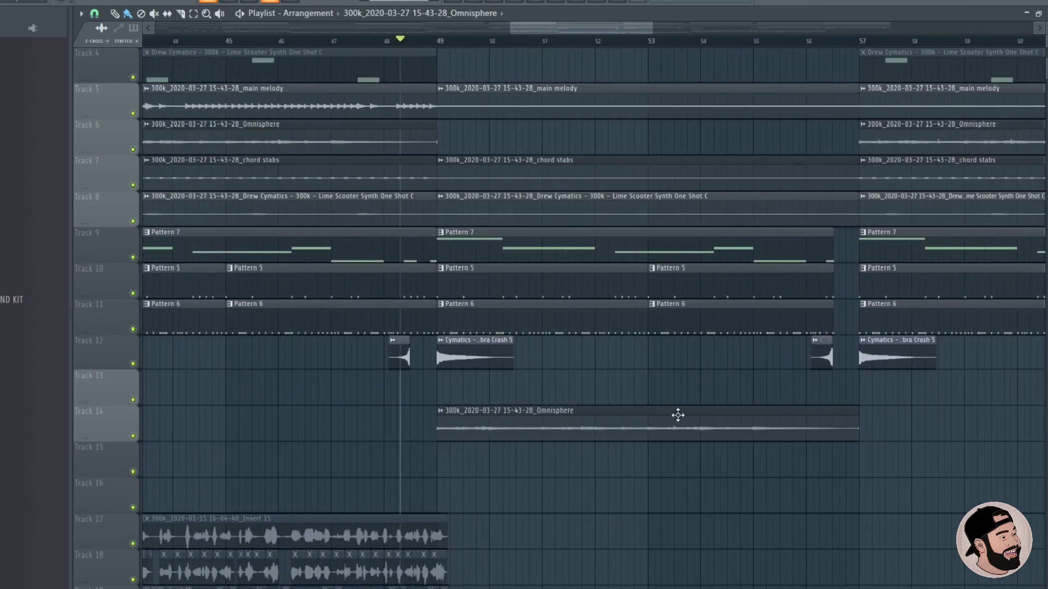
- Make the Track 14 Omnisphere clip a unique sample saved as Part_1
left_click(358, 417)
left_click(460, 431)
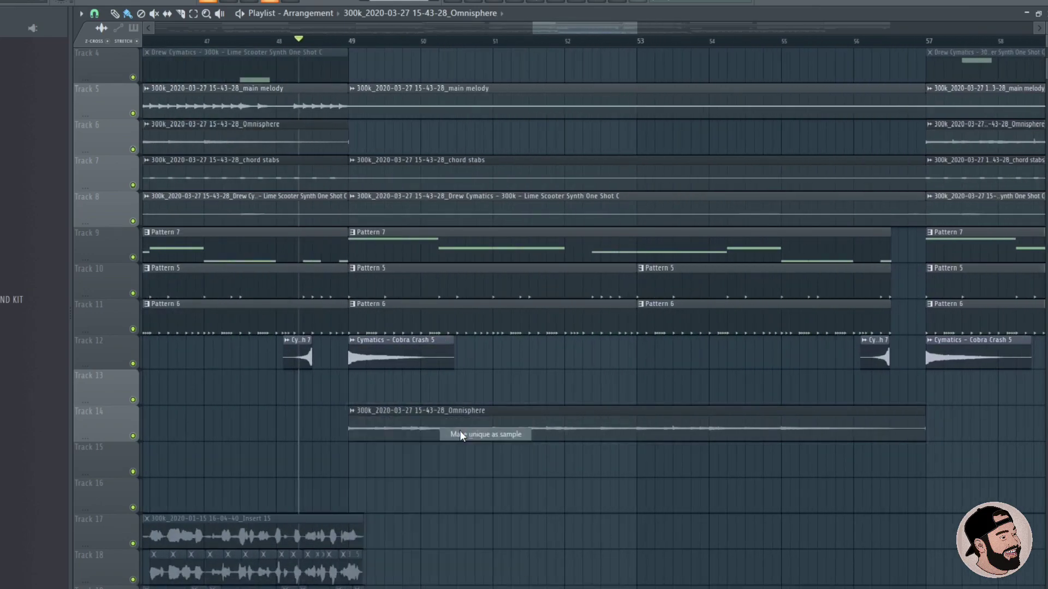
left_click(409, 254)
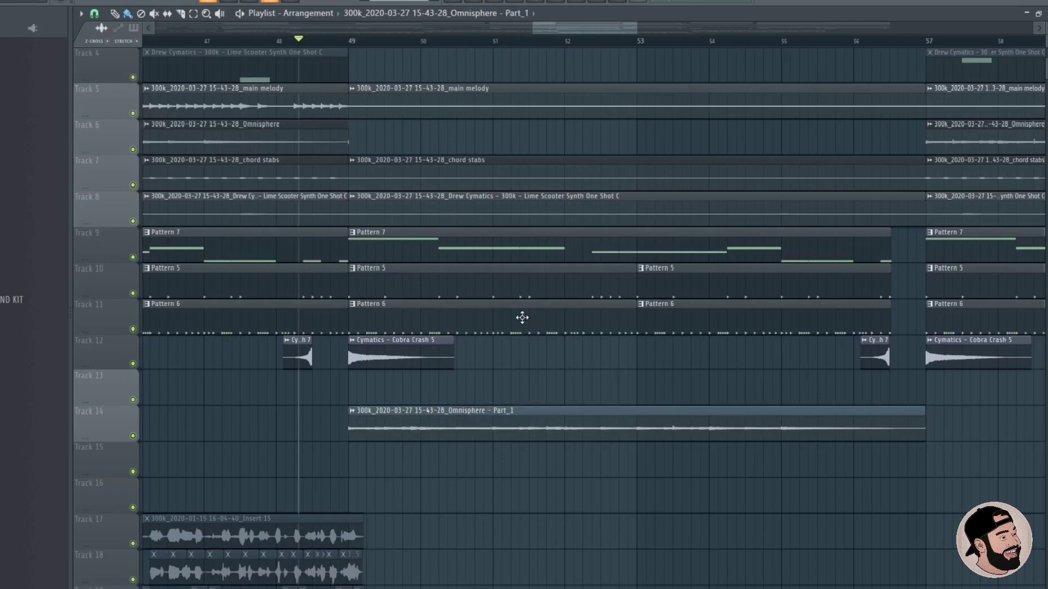
double_click(524, 410)
key("Escape")
- Play the arrangement from just before bar 49 to hear the transition
left_click(341, 41)
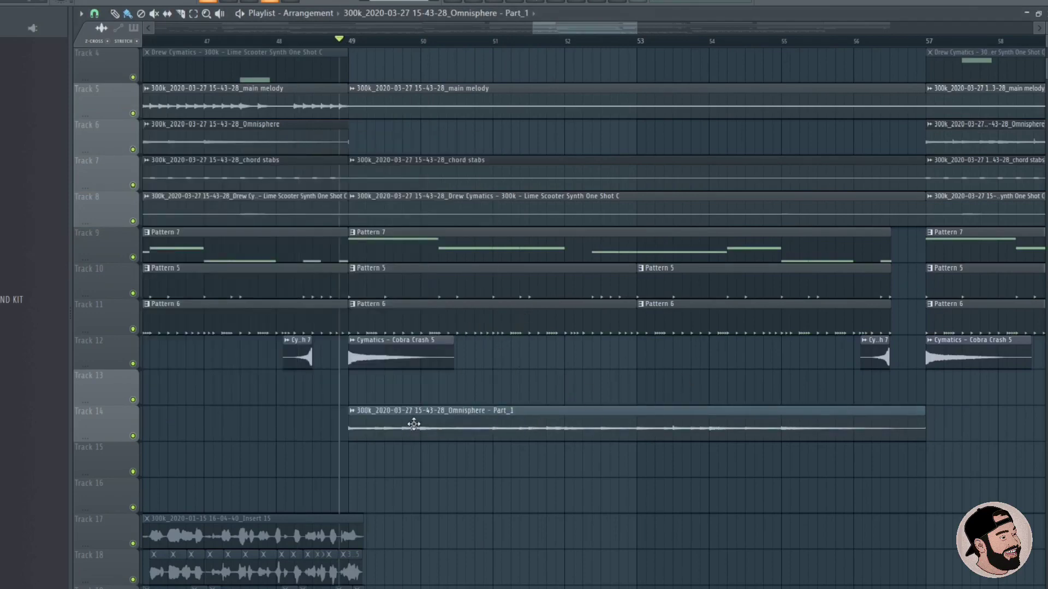
scroll(414, 425, "down", 4)
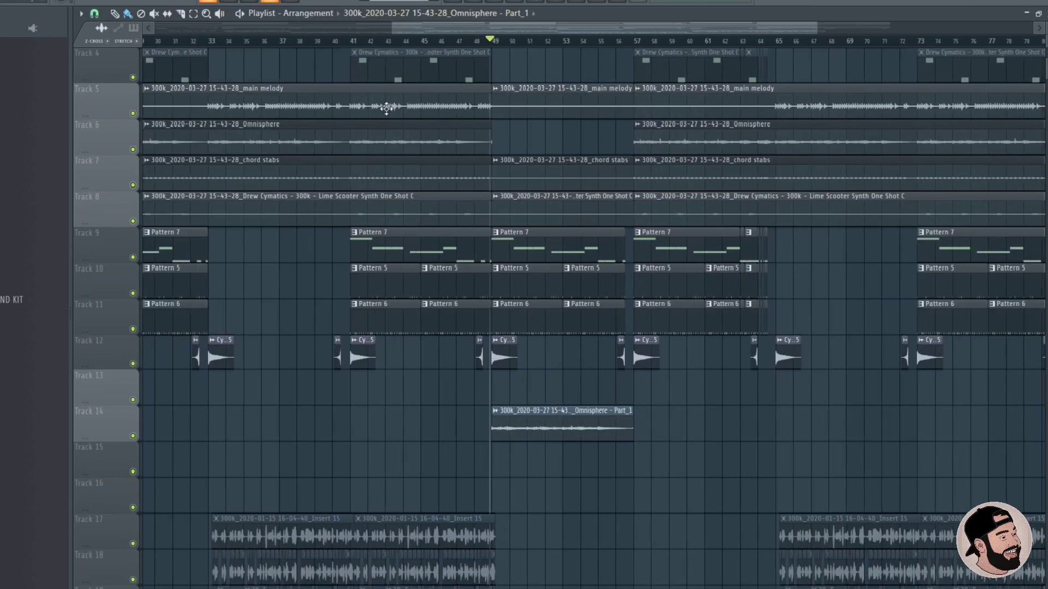
scroll(573, 386, "up", 4)
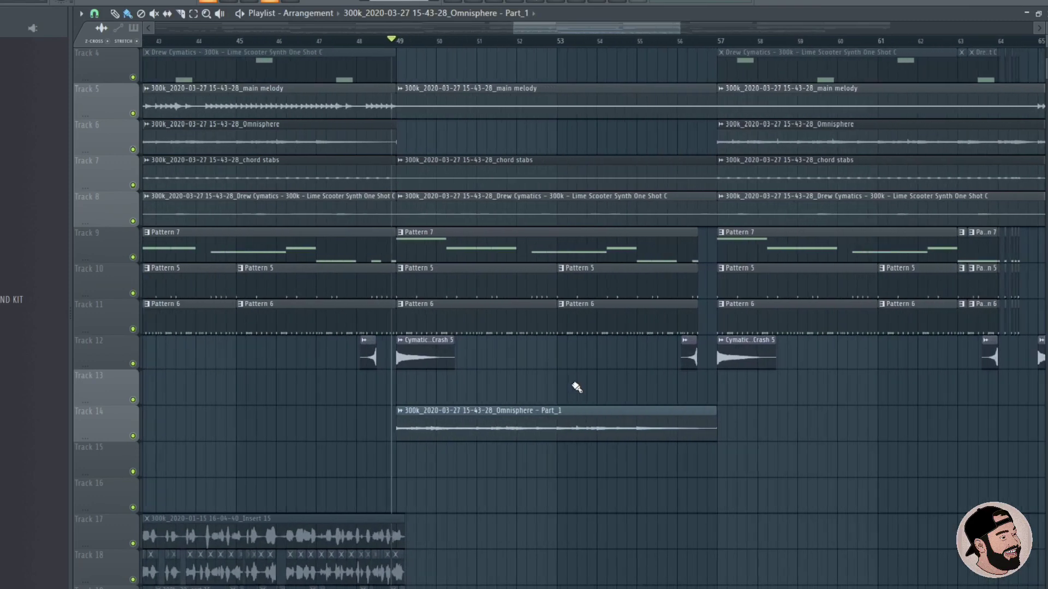
scroll(577, 387, "down", 3)
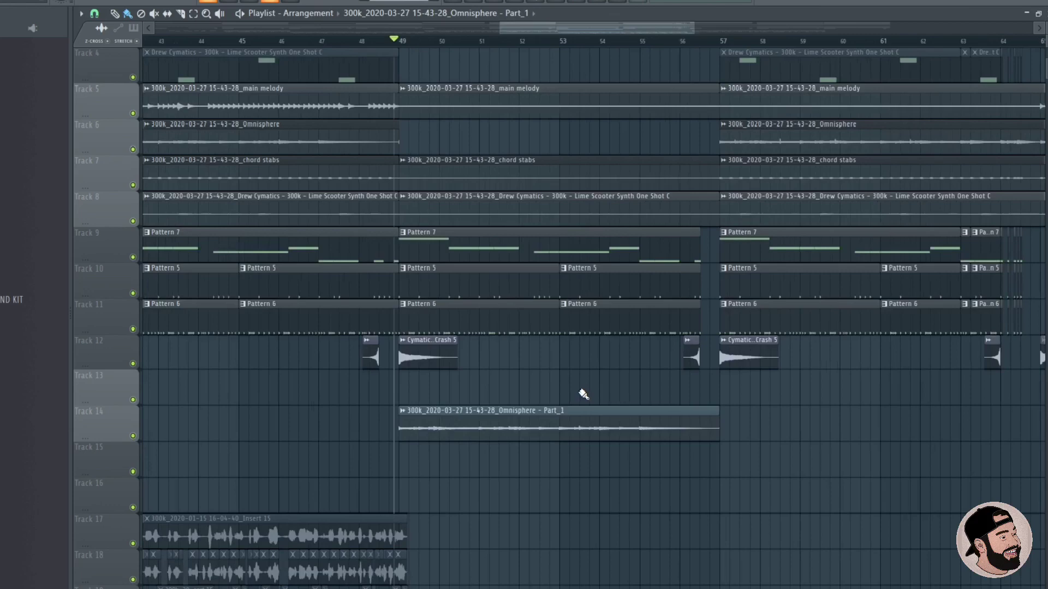
key("space")
scroll(491, 434, "up", 3)
scroll(476, 431, "down", 4)
scroll(477, 428, "up", 2)
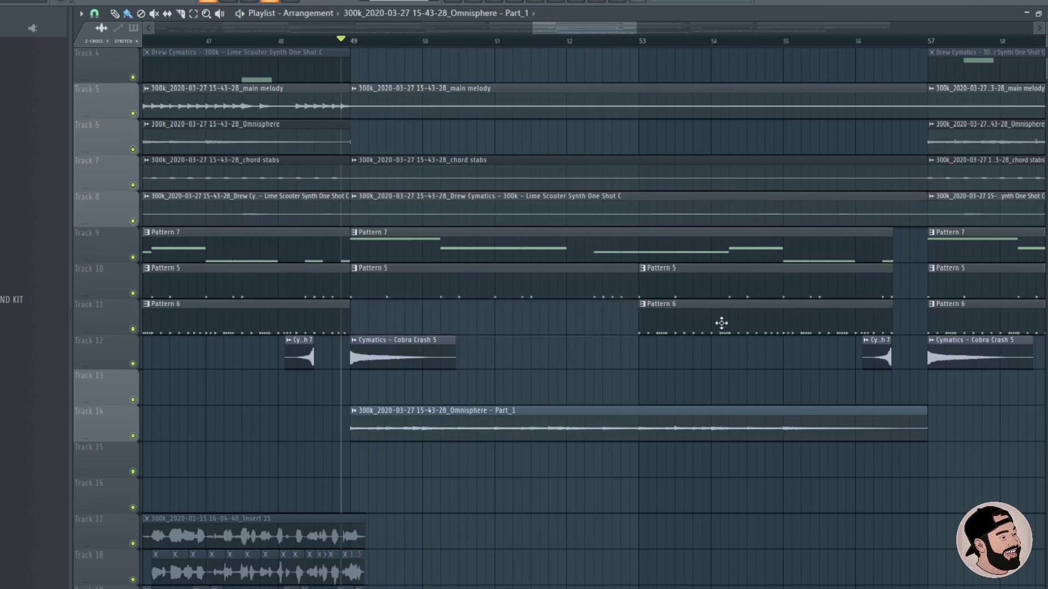
- Delete the Pattern 5 and 6 clips at bars 49–53, undoing the extra deletions
right_click(721, 323)
right_click(452, 275)
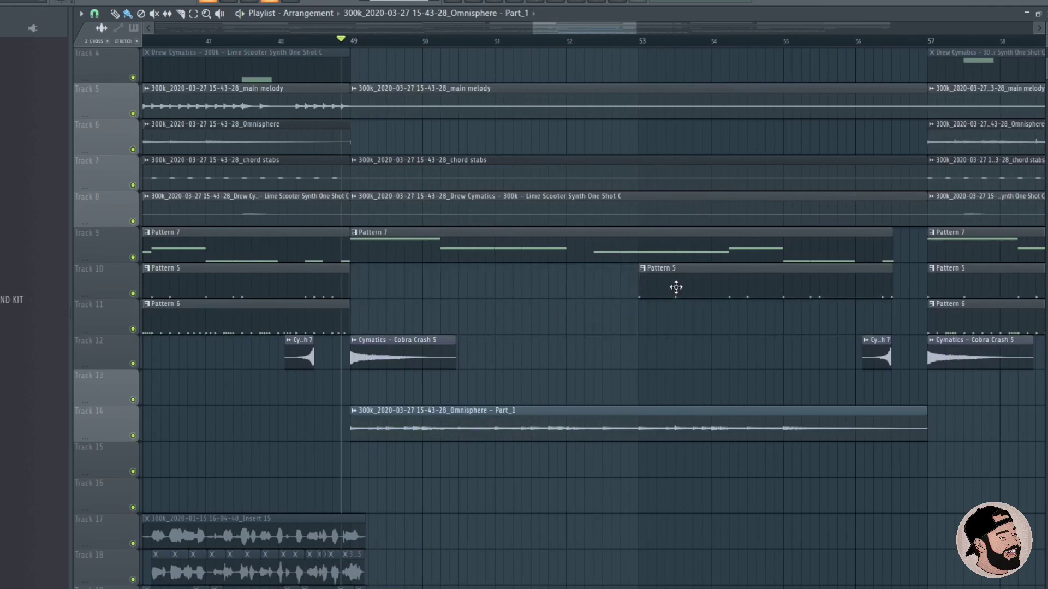
key("ctrl+z")
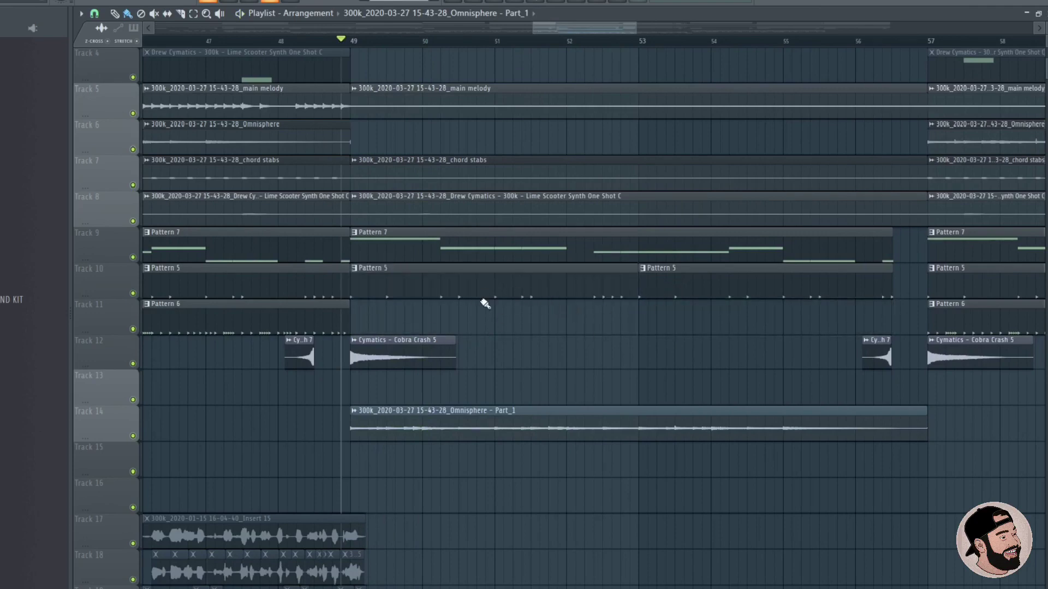
key("ctrl+alt+z")
right_click(506, 290)
scroll(536, 311, "up", 2)
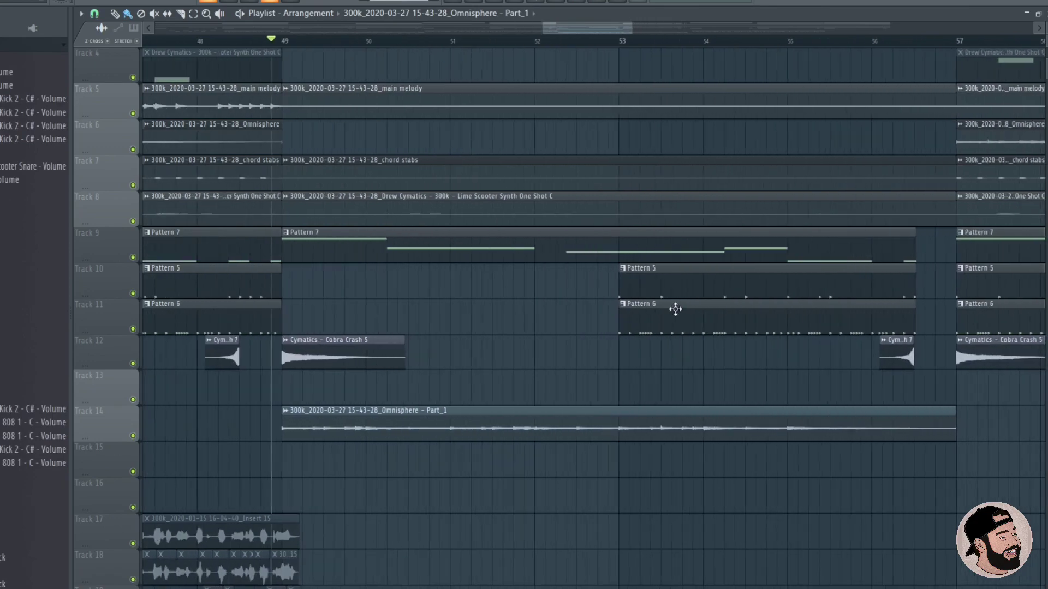
left_click_drag(594, 262, 748, 362)
scroll(750, 355, "down", 3)
left_click(690, 367)
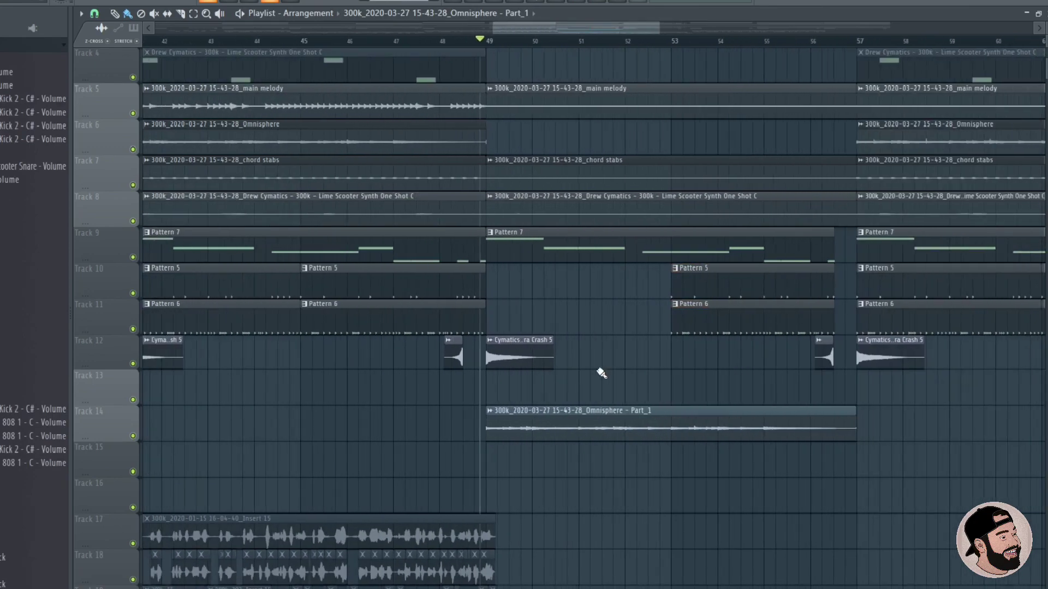
- Stretch the Track 14 Omnisphere Part_1 clip out to about bar 65
scroll(602, 373, "down", 3)
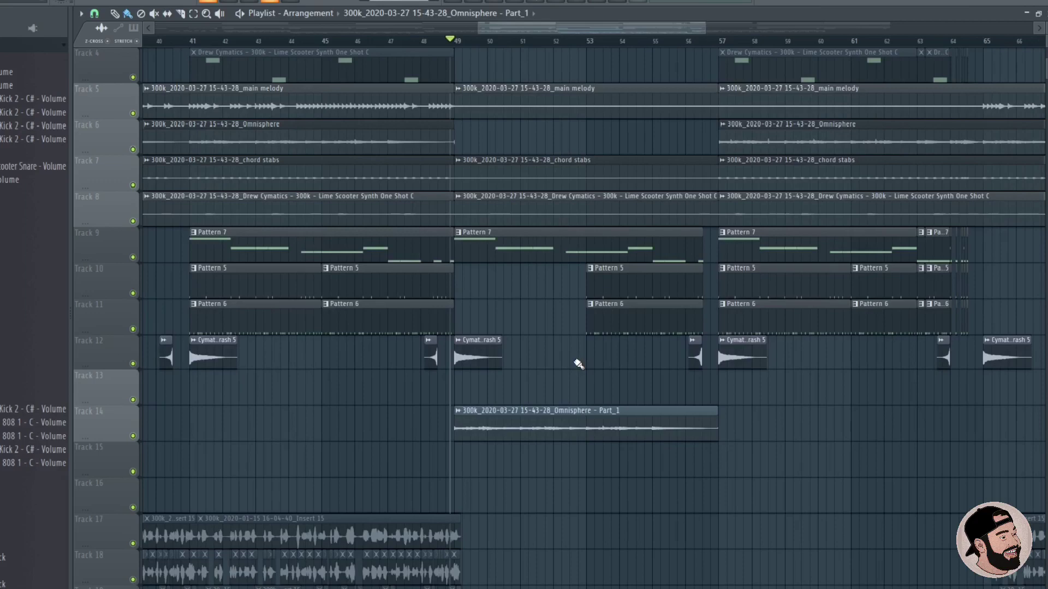
scroll(579, 364, "up", 2)
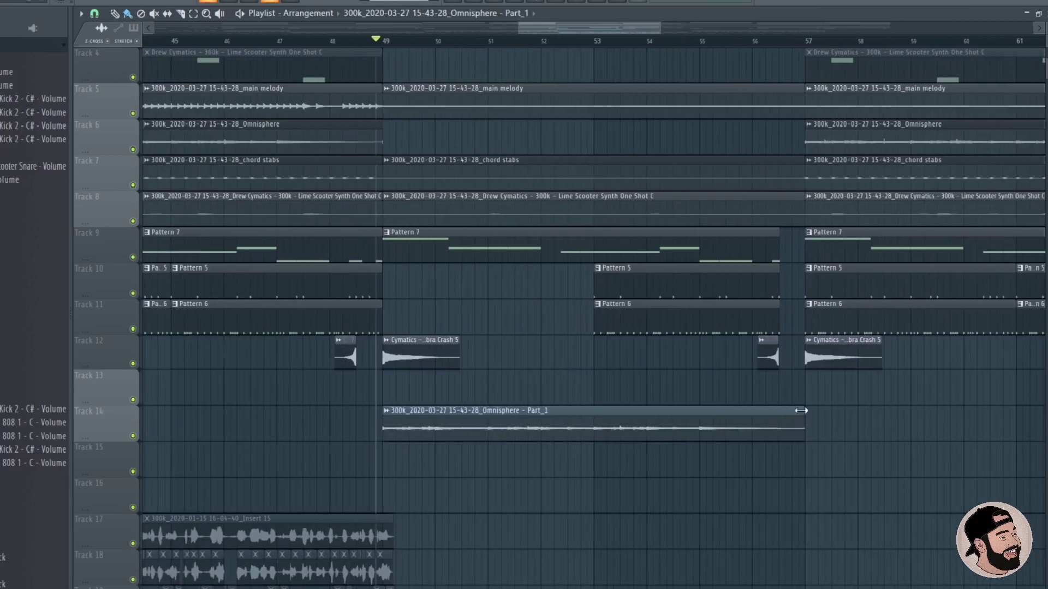
scroll(360, 202, "down", 2)
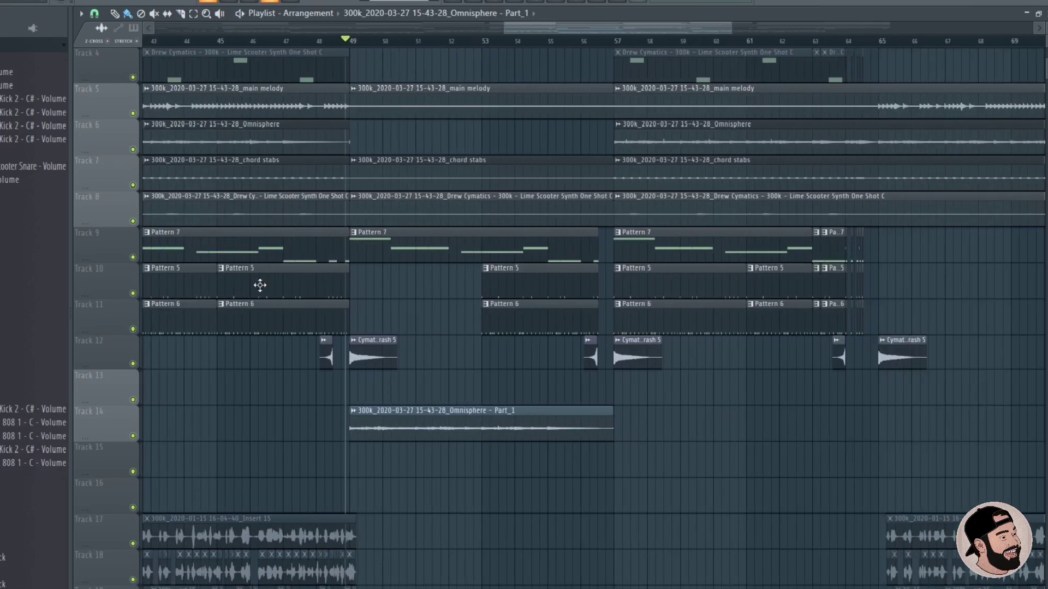
scroll(341, 290, "up", 3)
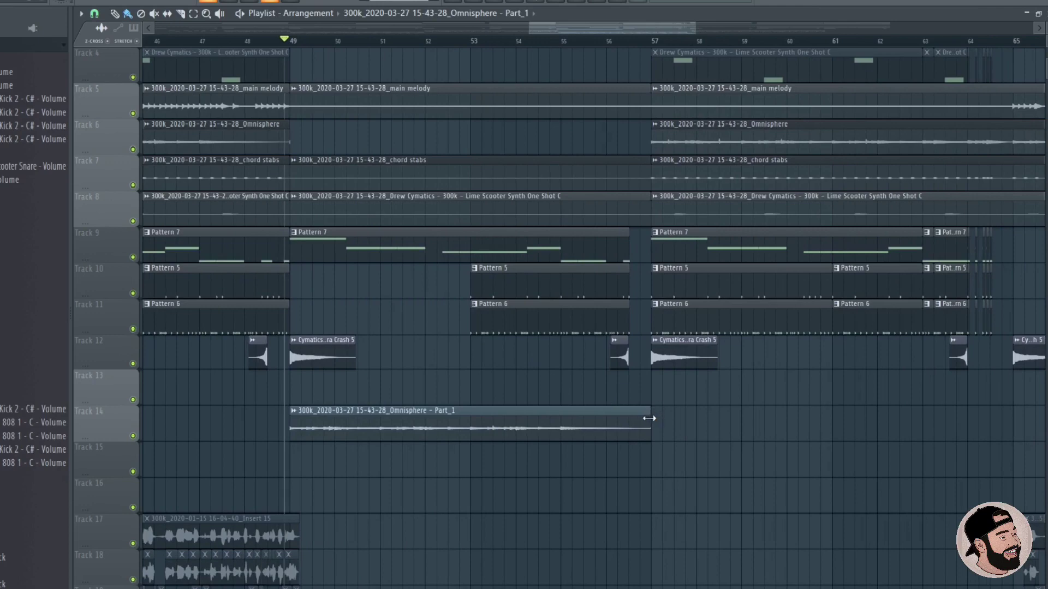
left_click_drag(649, 418, 999, 420)
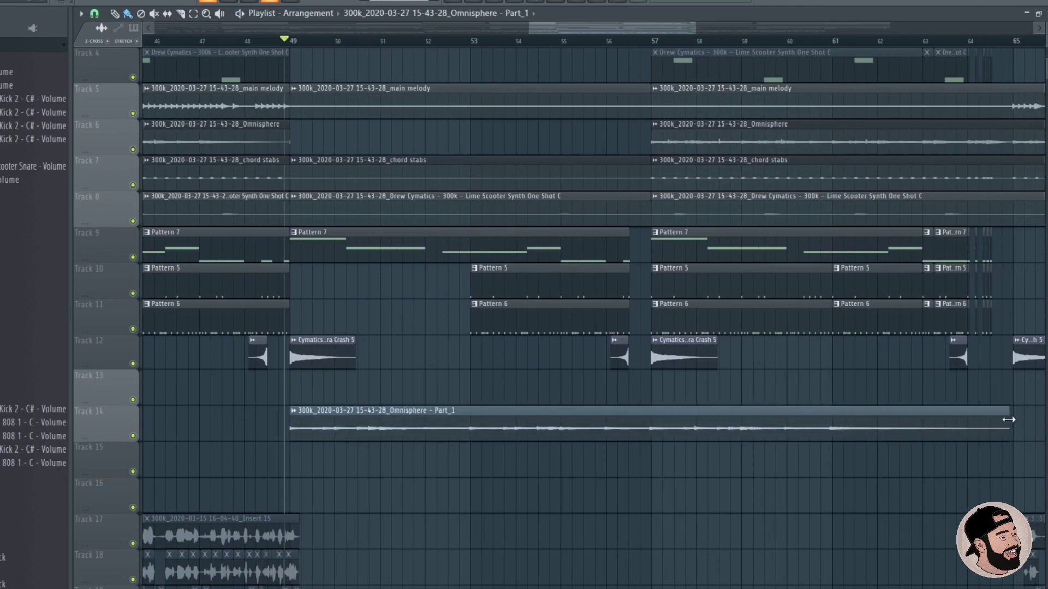
- Play from bar 49, slice the Part_1 clip at bar 57 and delete the piece after it
key("space")
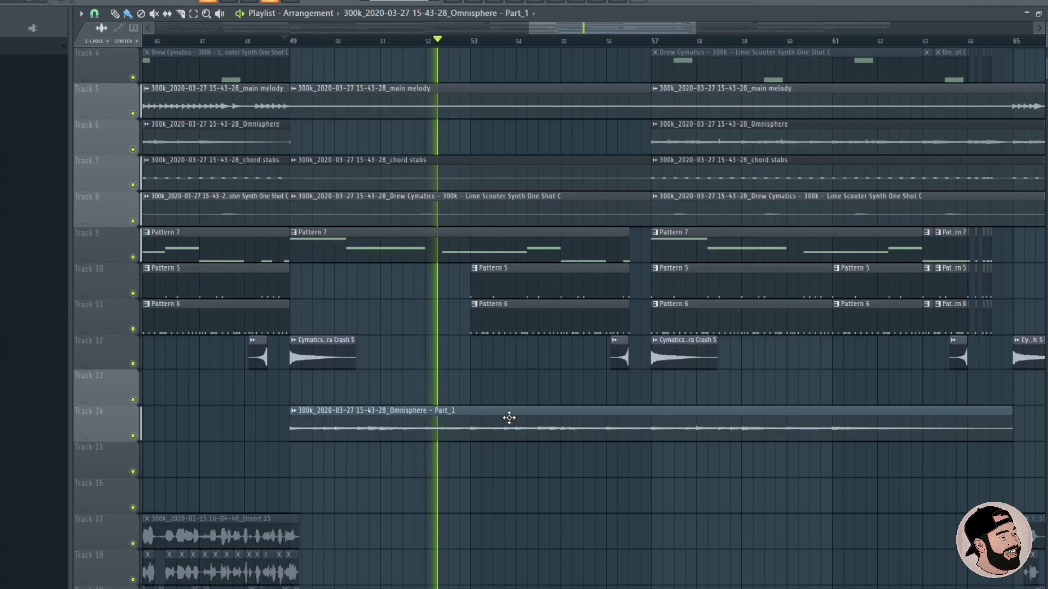
scroll(653, 431, "up", 5)
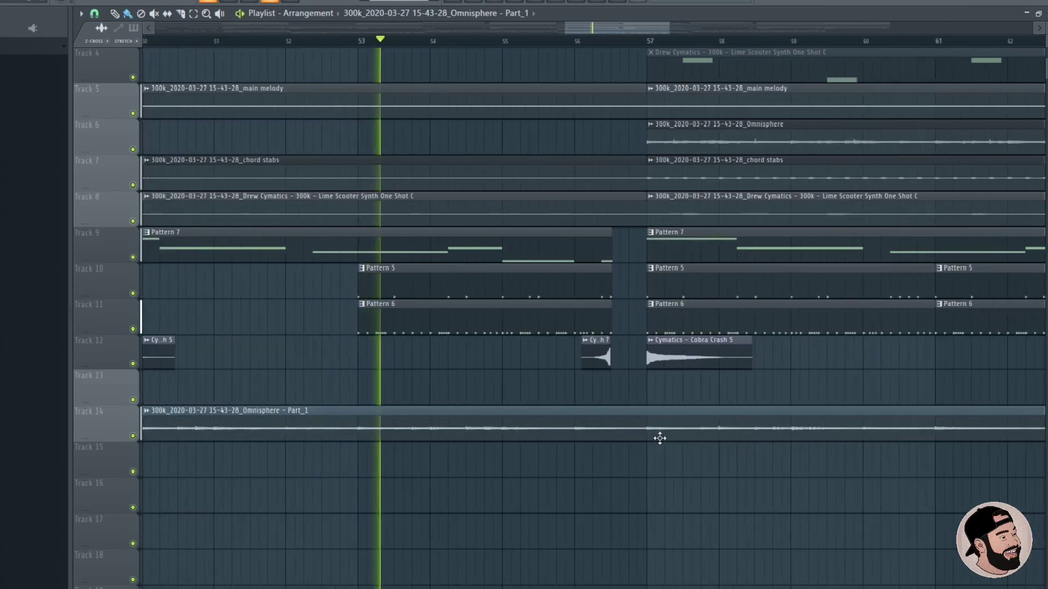
left_click_drag(648, 429, 651, 455)
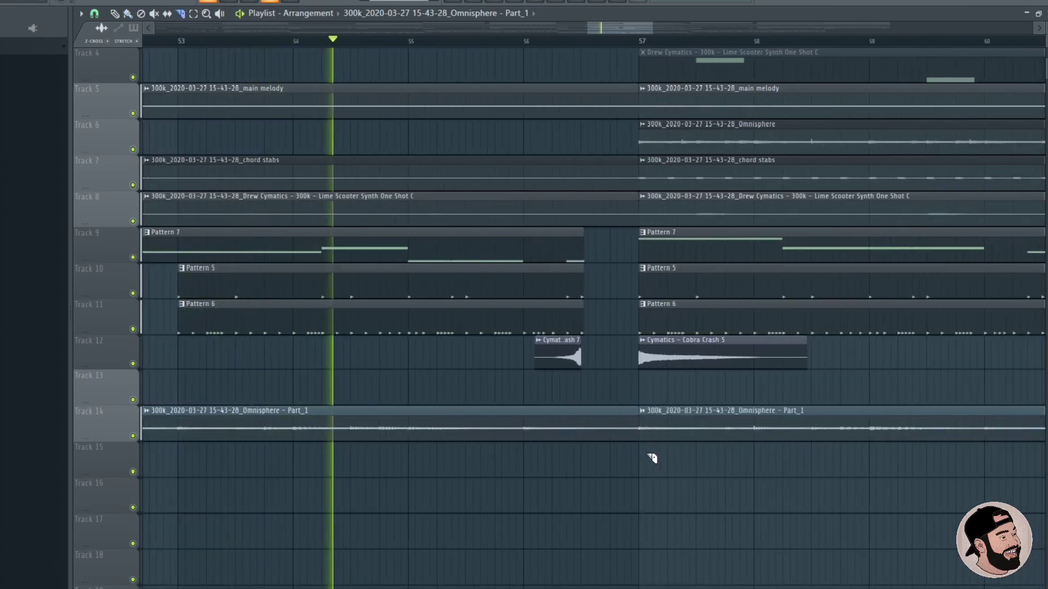
right_click(677, 428)
scroll(713, 421, "down", 2)
scroll(697, 437, "up", 4)
scroll(702, 437, "down", 5)
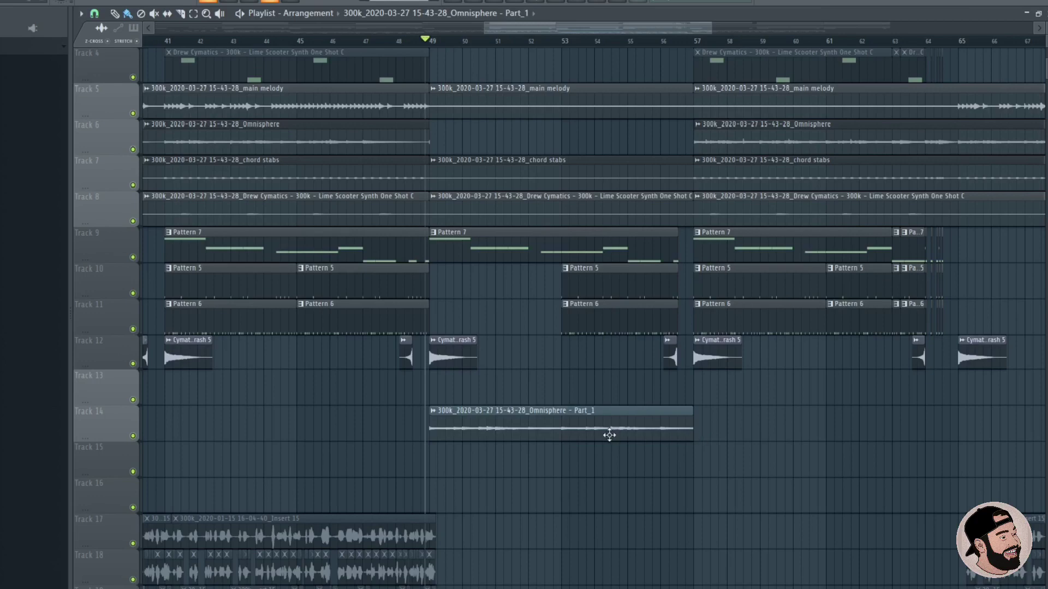
scroll(590, 431, "up", 4)
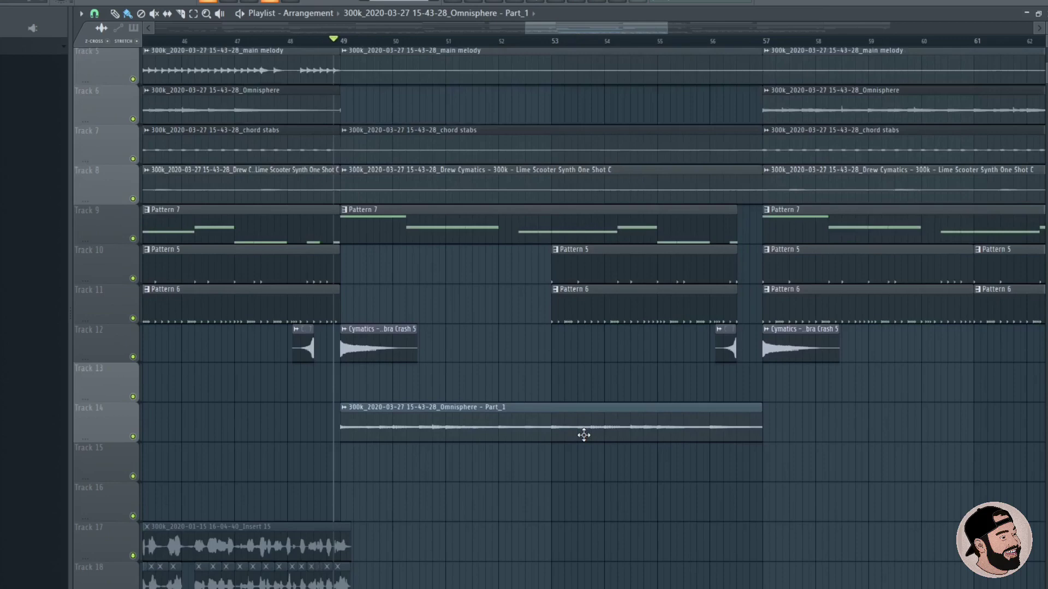
scroll(584, 435, "down", 2)
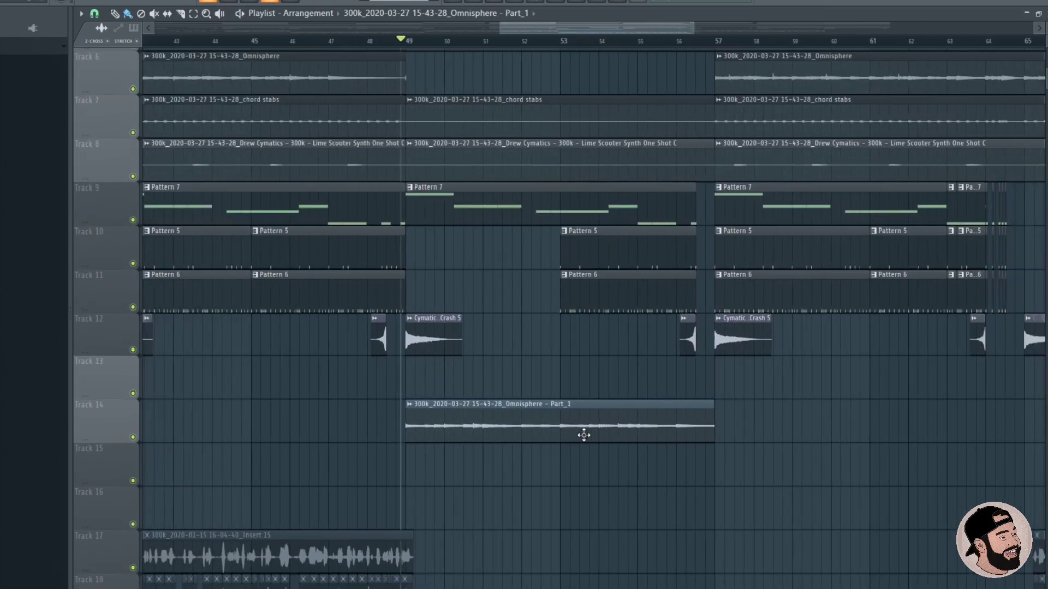
scroll(554, 431, "down", 3)
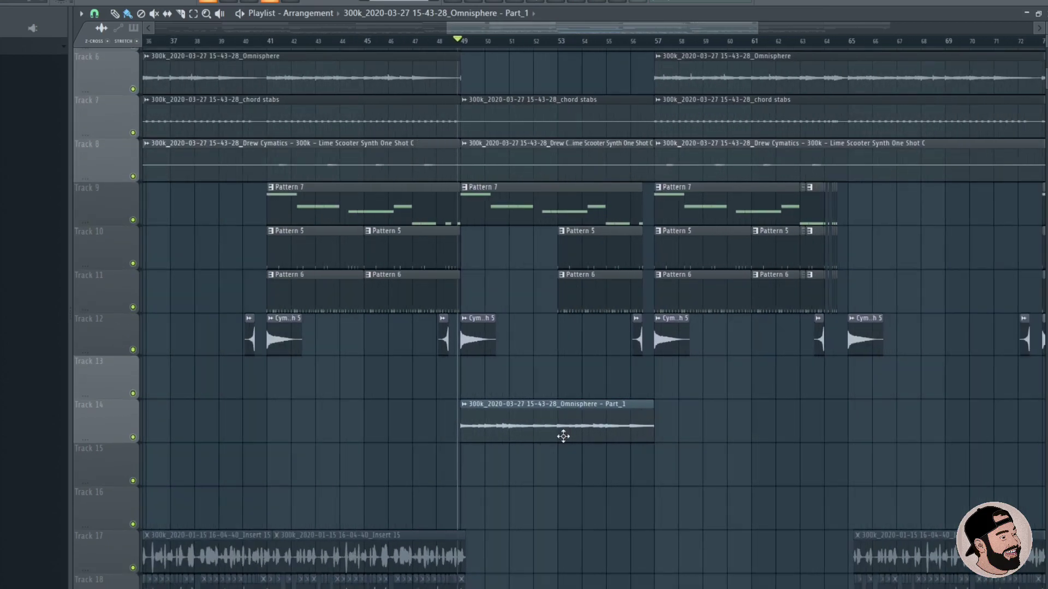
scroll(564, 439, "up", 2)
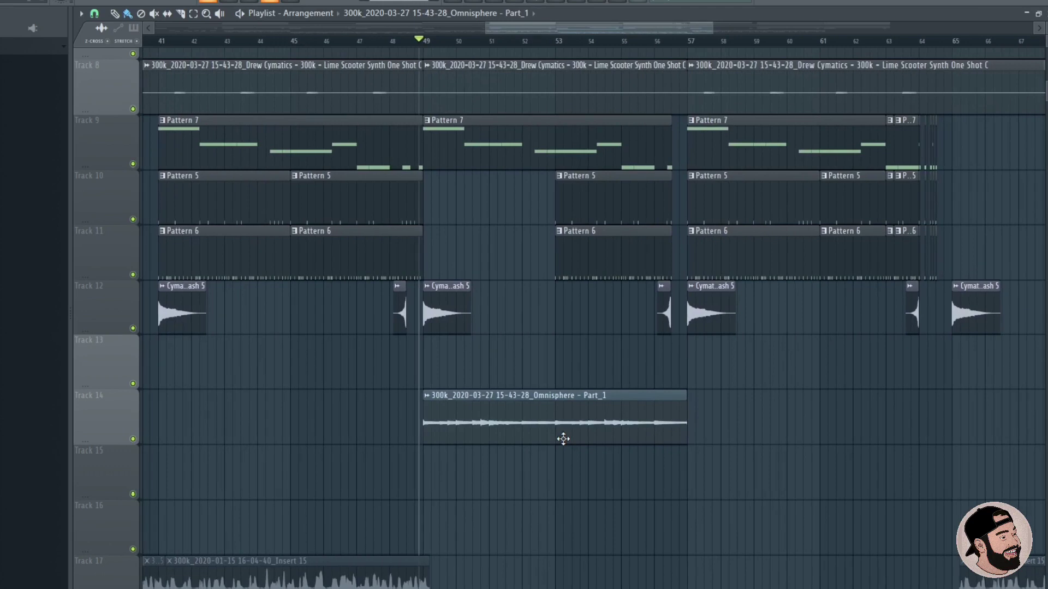
scroll(566, 424, "up", 3)
scroll(556, 416, "down", 2)
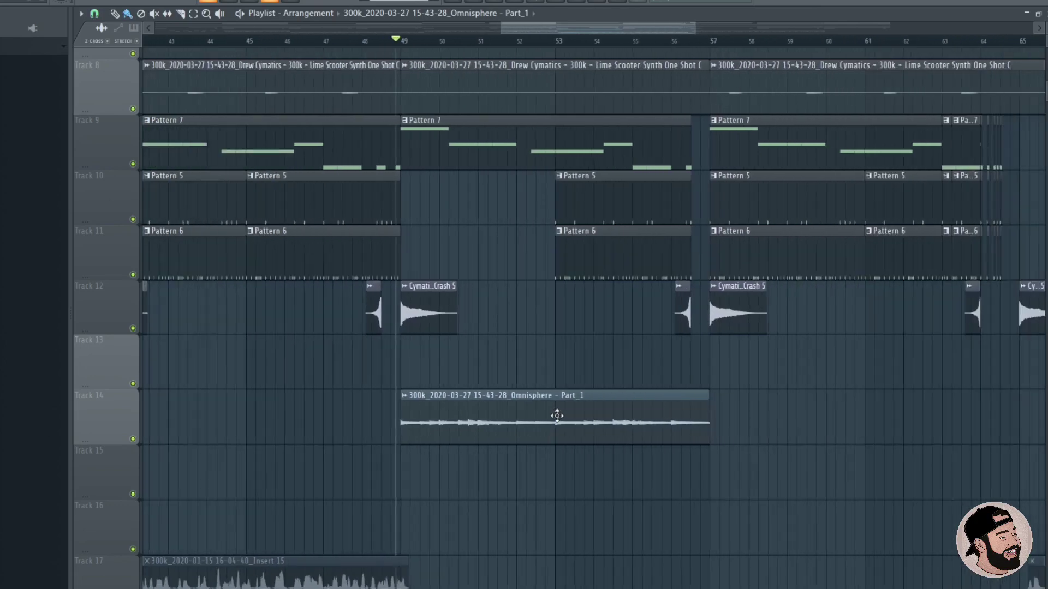
scroll(568, 424, "up", 2)
scroll(568, 417, "down", 2)
scroll(560, 418, "up", 2)
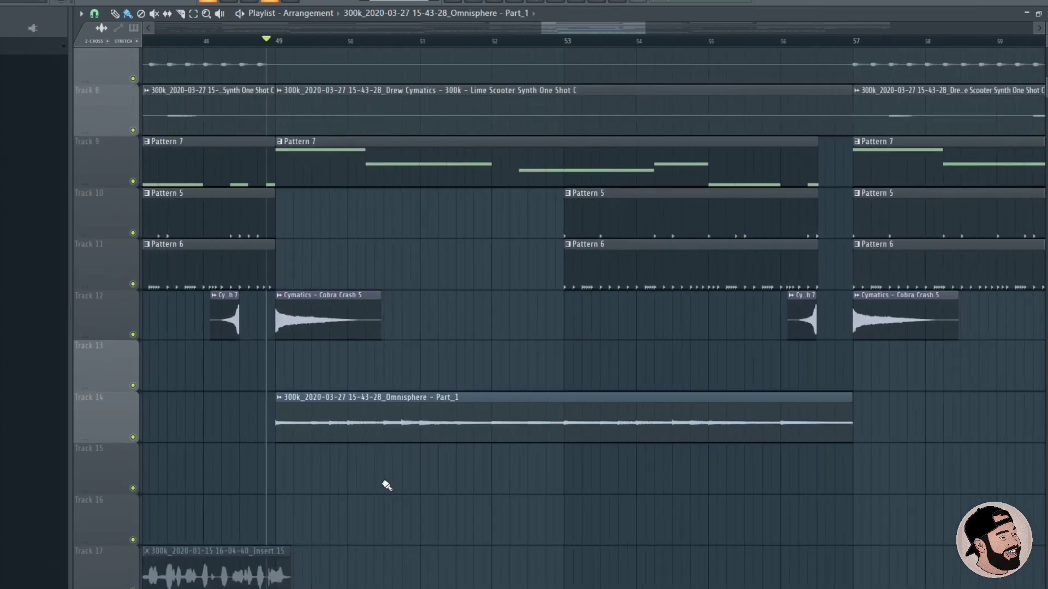
left_click(579, 403)
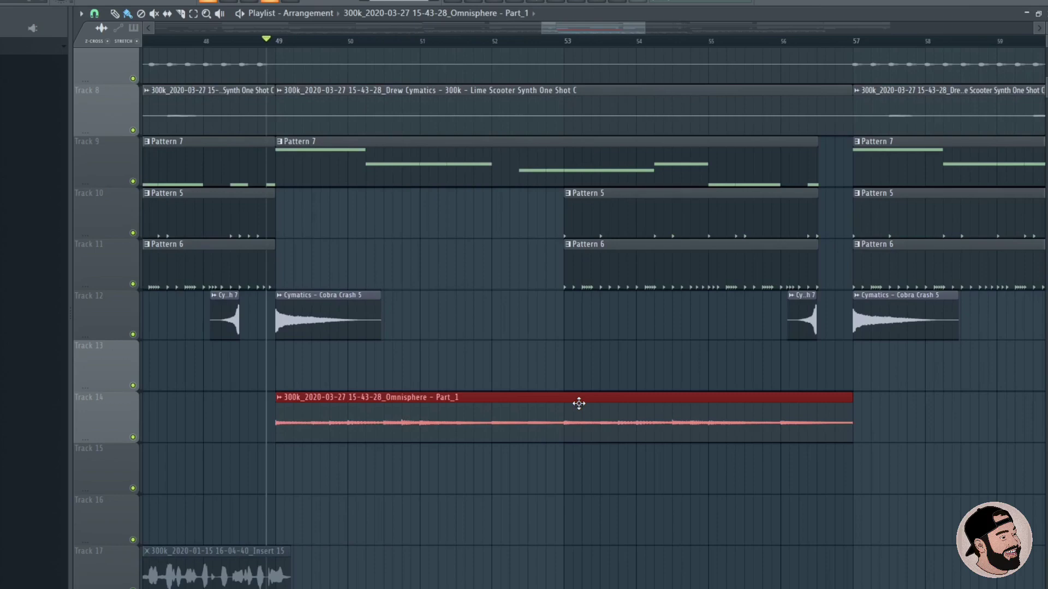
key("space")
scroll(483, 362, "down", 1)
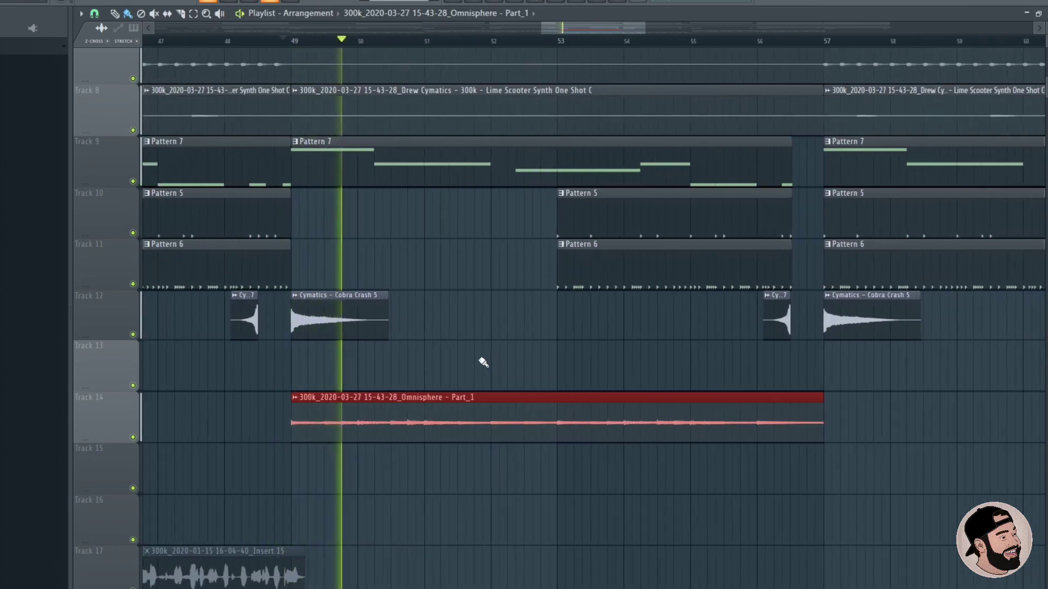
scroll(479, 361, "down", 1)
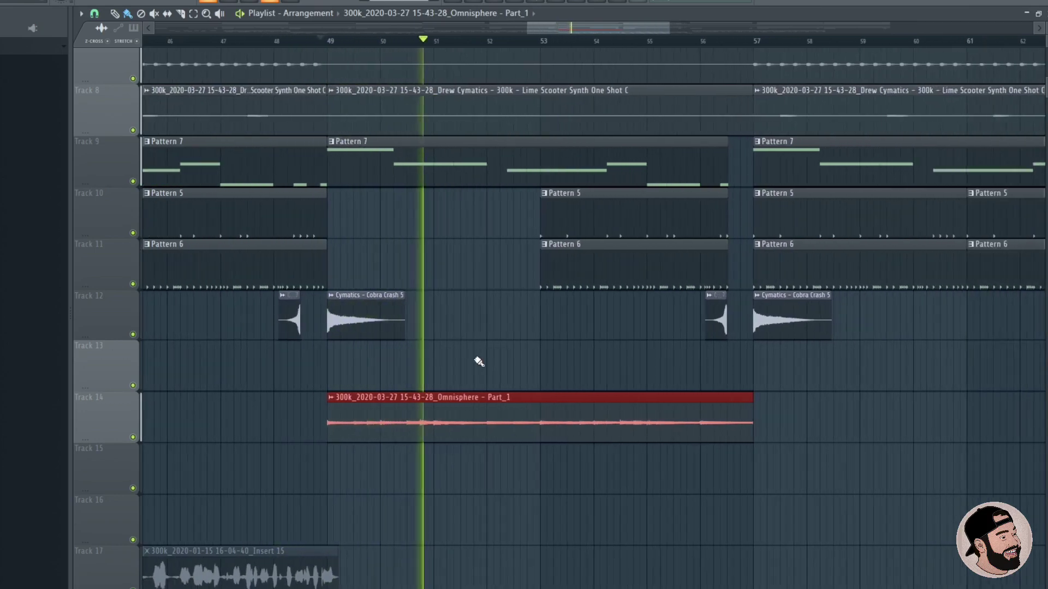
scroll(479, 361, "up", 2)
scroll(468, 363, "down", 2)
scroll(363, 367, "up", 1)
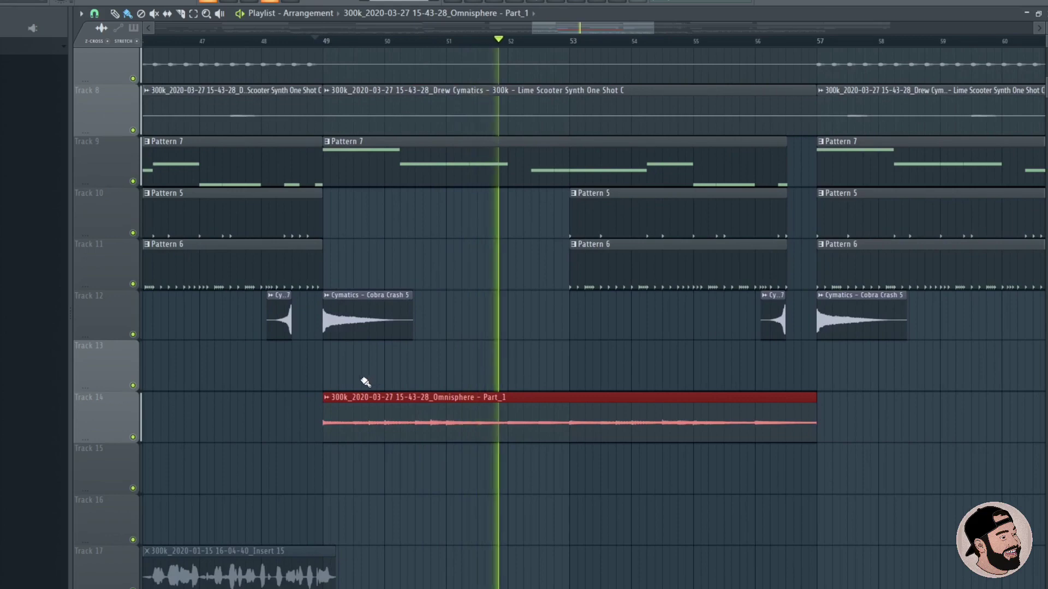
key("space")
left_click(406, 404)
scroll(383, 397, "down", 1)
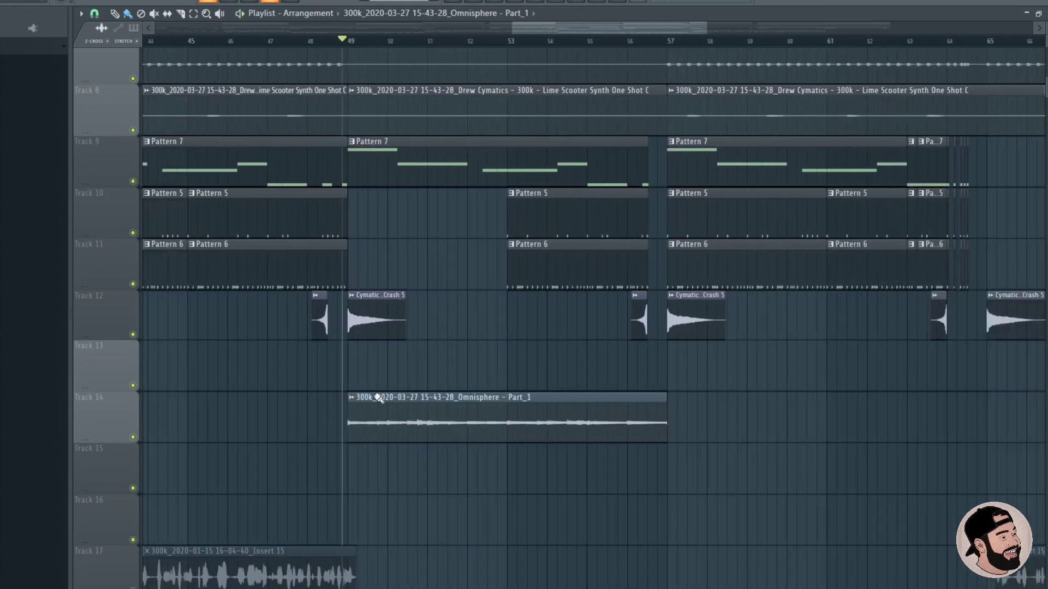
scroll(430, 421, "up", 1)
scroll(479, 416, "up", 1)
scroll(450, 417, "down", 2)
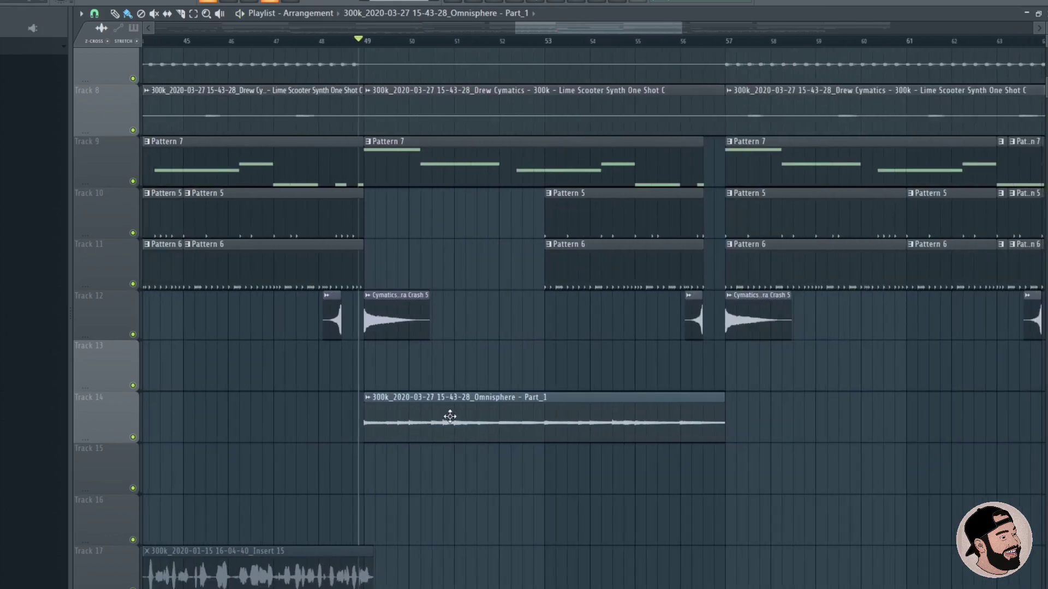
scroll(486, 435, "up", 1)
scroll(403, 415, "up", 1)
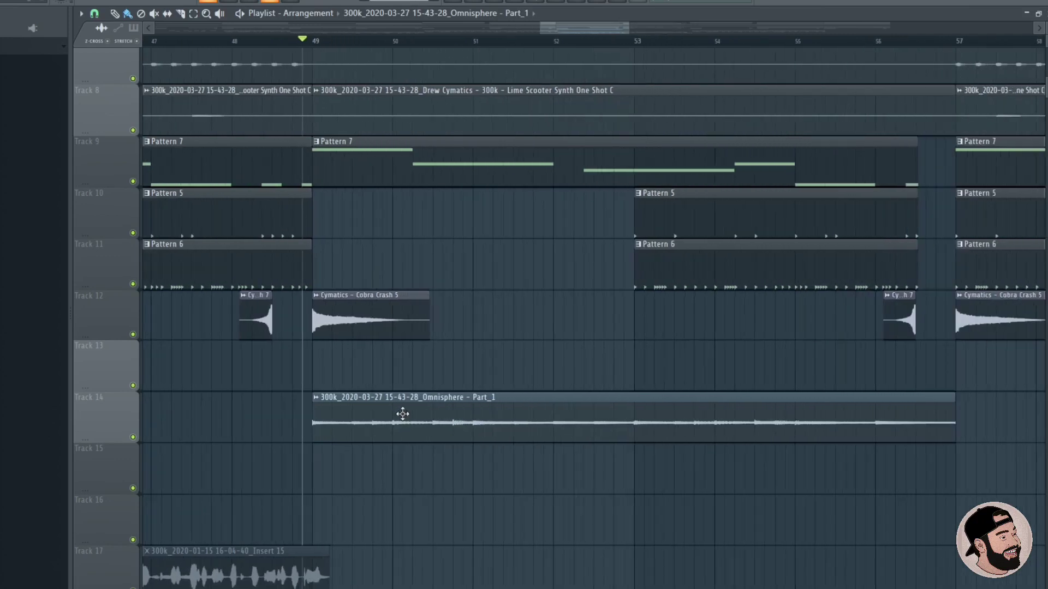
- Copy the Omnisphere melody clip from Track 14 onto Track 15
left_click_drag(403, 415, 356, 484)
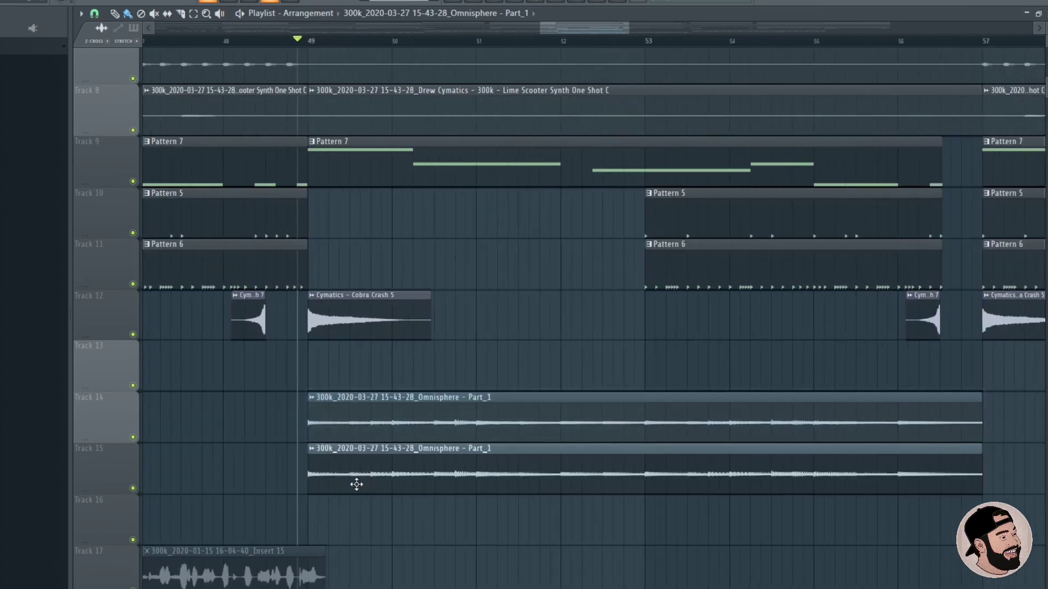
double_click(328, 464)
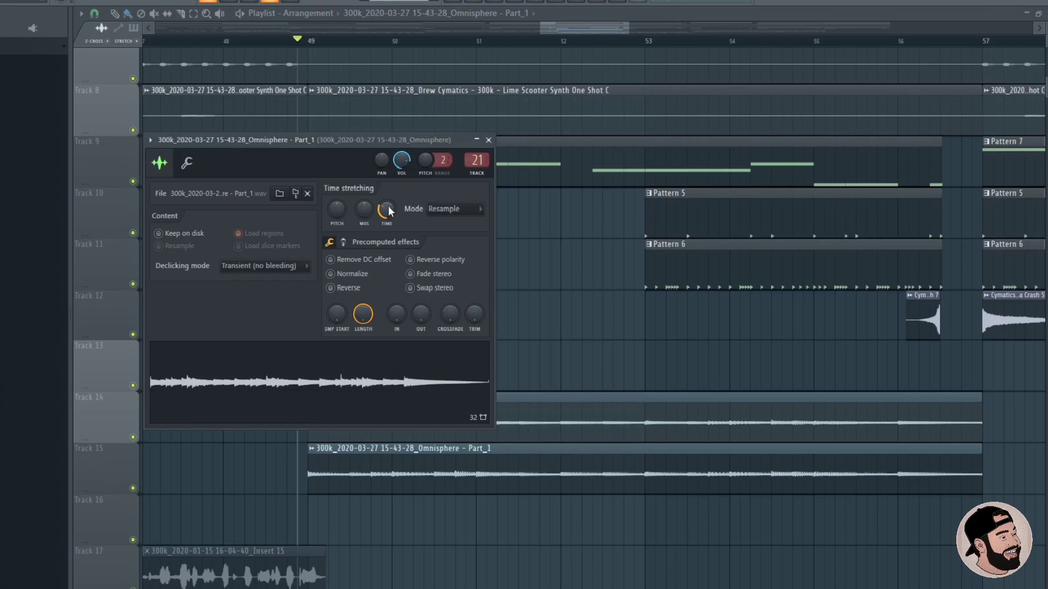
key("Escape")
left_click(312, 451)
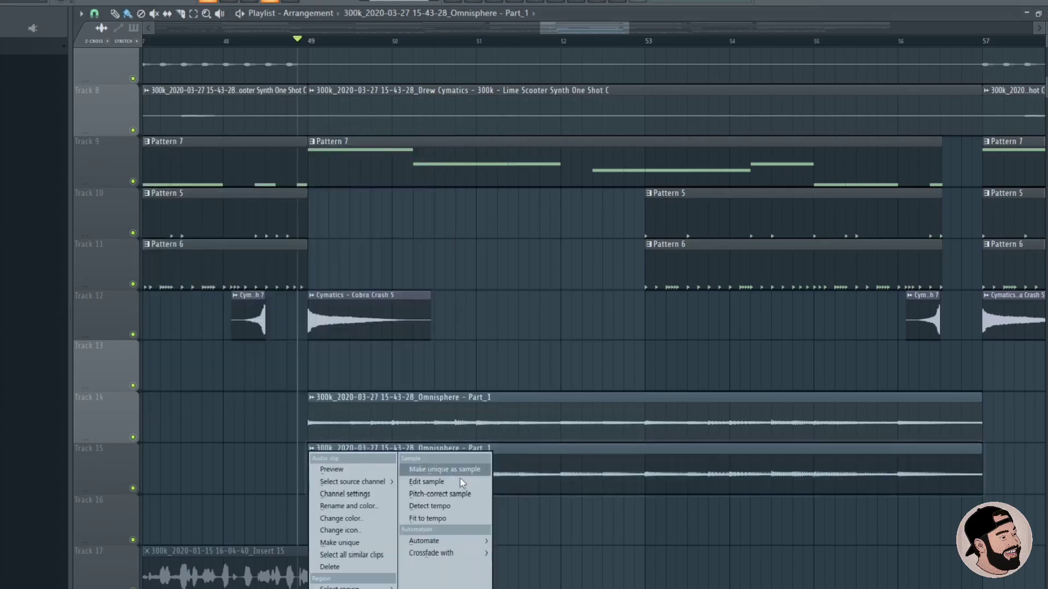
left_click(466, 470)
- Make the Track 15 copy unique as a sample, save it, and open its settings
left_click(438, 394)
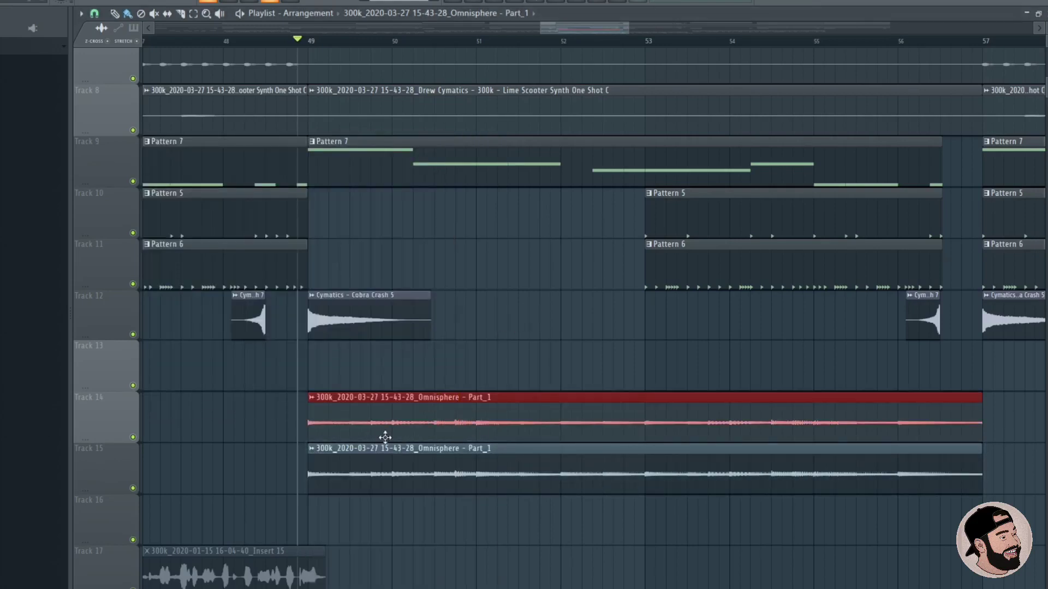
left_click(313, 460)
left_click(312, 450)
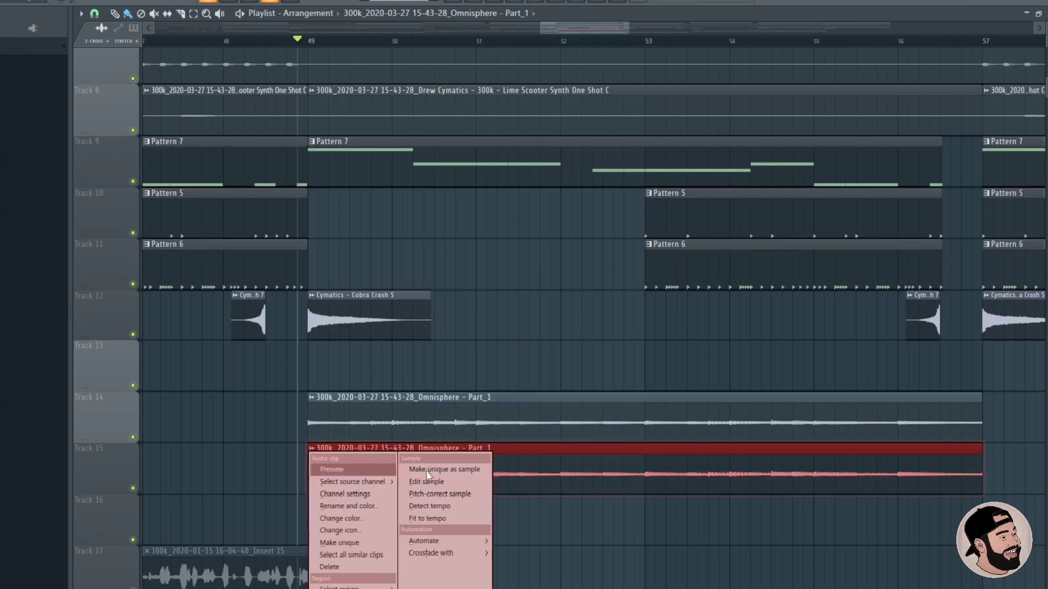
left_click(467, 471)
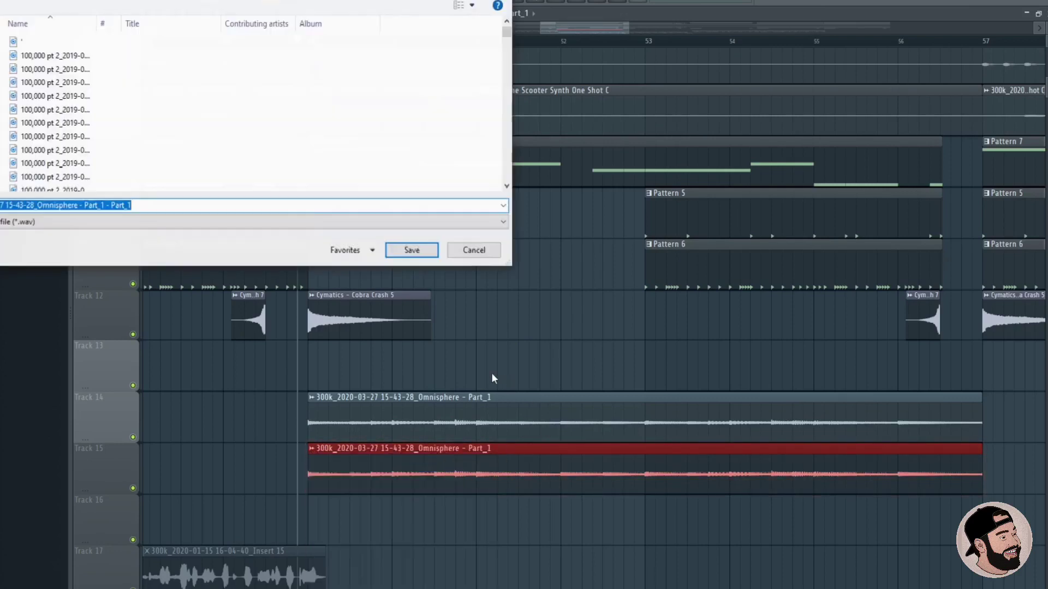
left_click(409, 247)
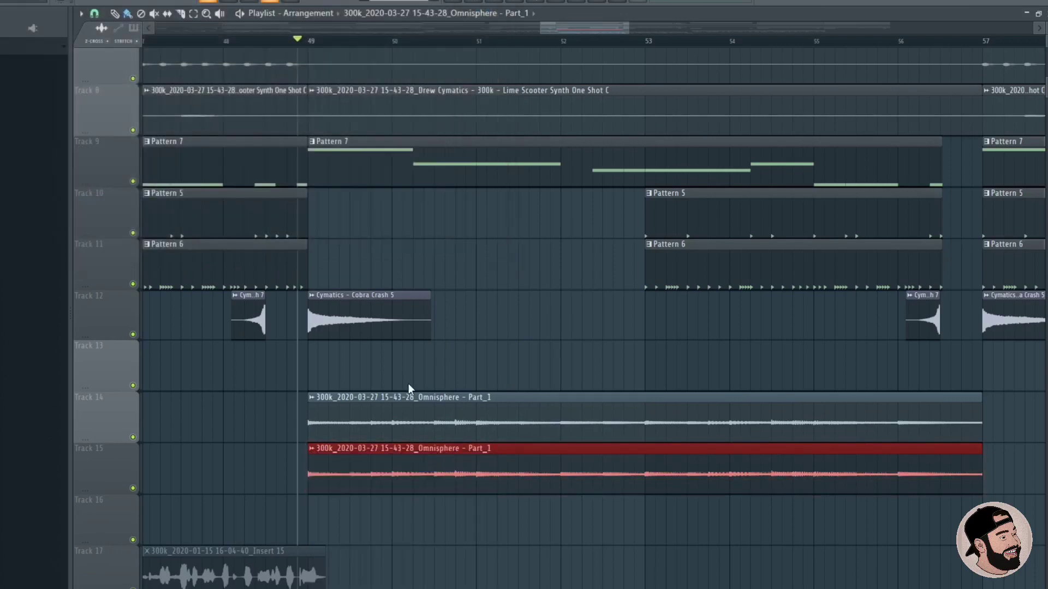
double_click(431, 467)
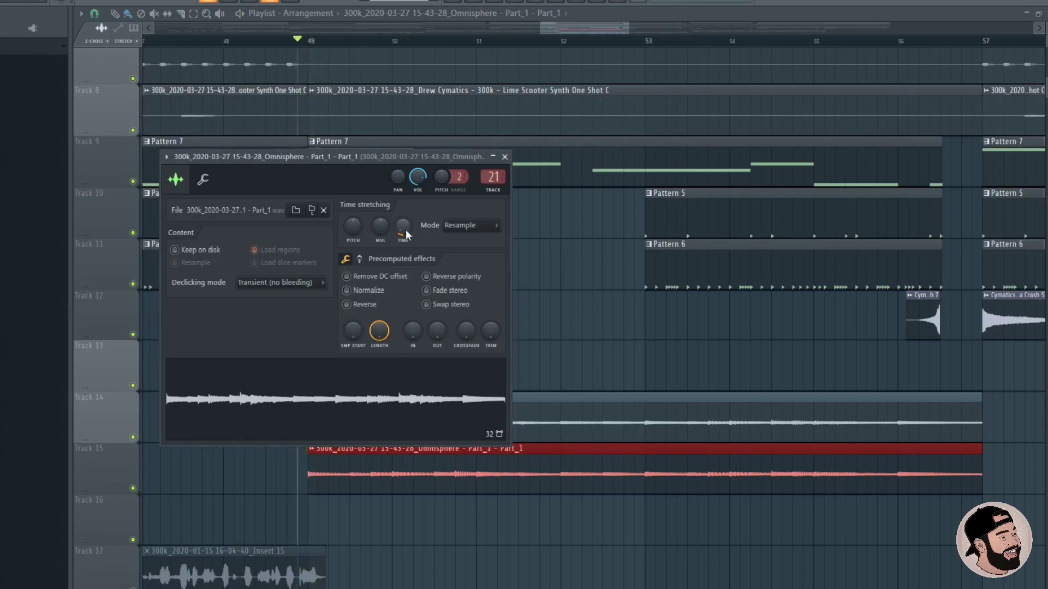
- Compress the Track 15 copy with the TIME knob to end at bar 53 and audition it
left_click(529, 286)
key("space")
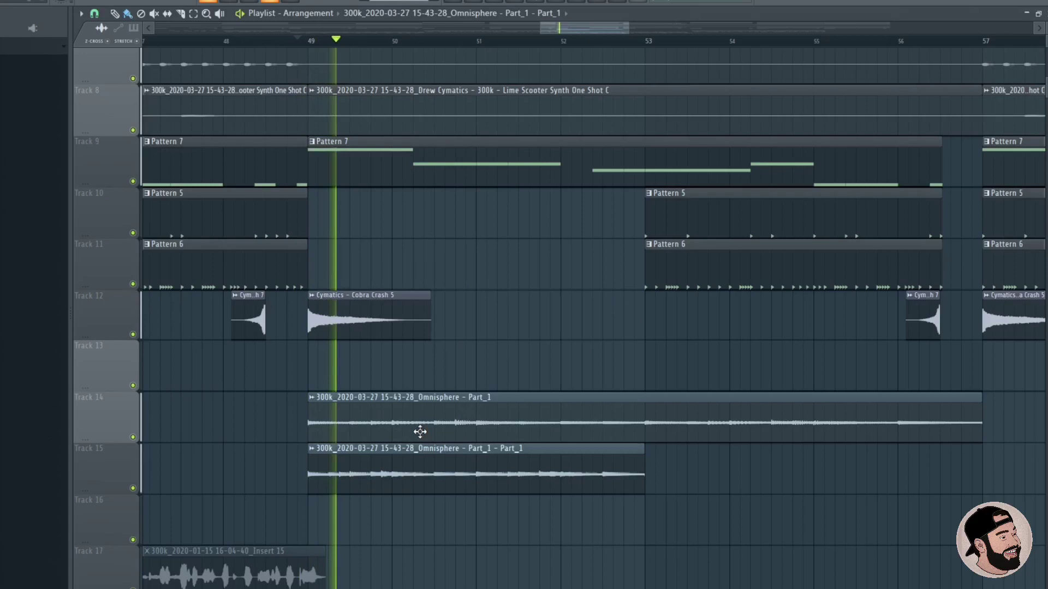
scroll(420, 432, "up", 3)
scroll(546, 464, "down", 1)
key("space")
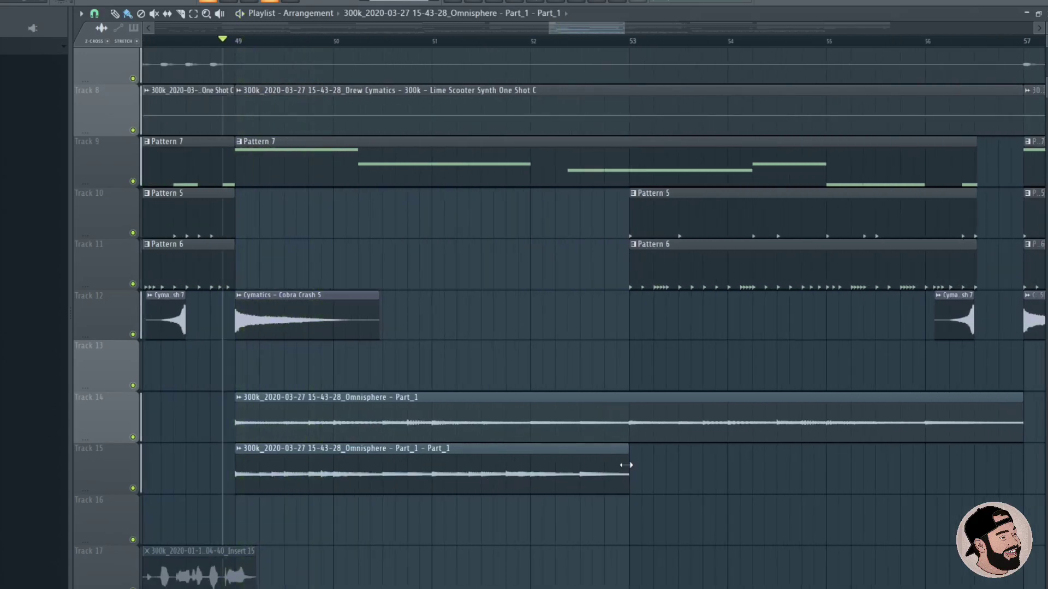
- Shorten the Track 15 copy to about bar 51, audition it, then extend it back to bar 57
left_click_drag(626, 465, 432, 465)
key("space")
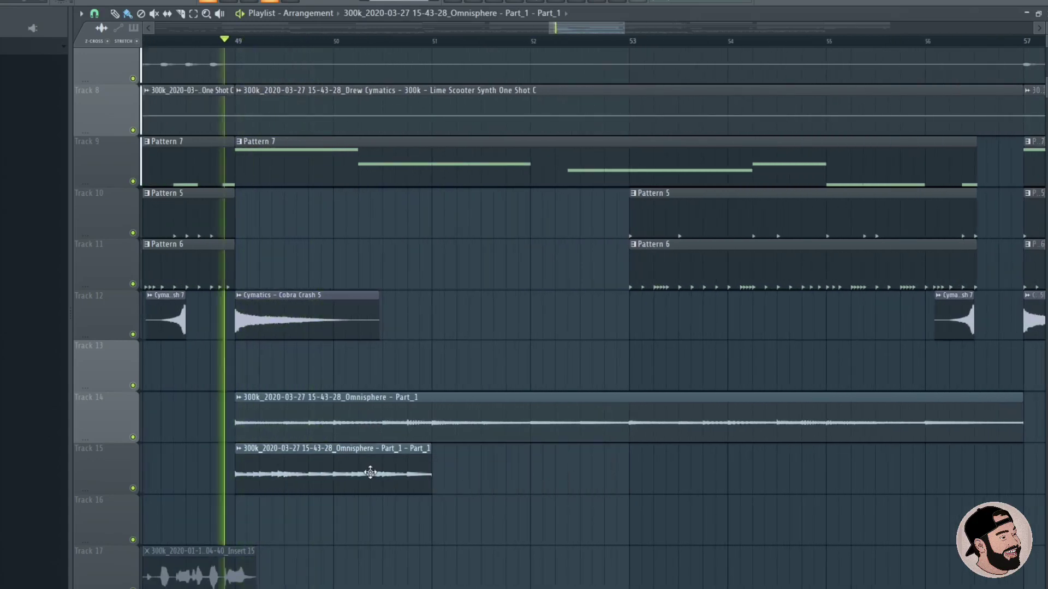
double_click(370, 473)
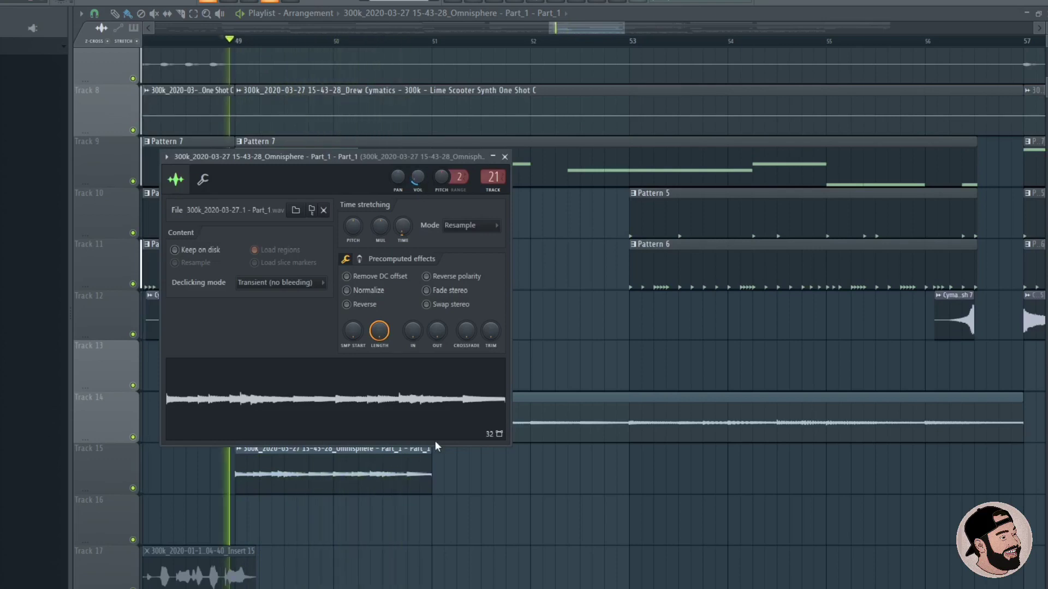
key("Escape")
scroll(371, 437, "down", 2)
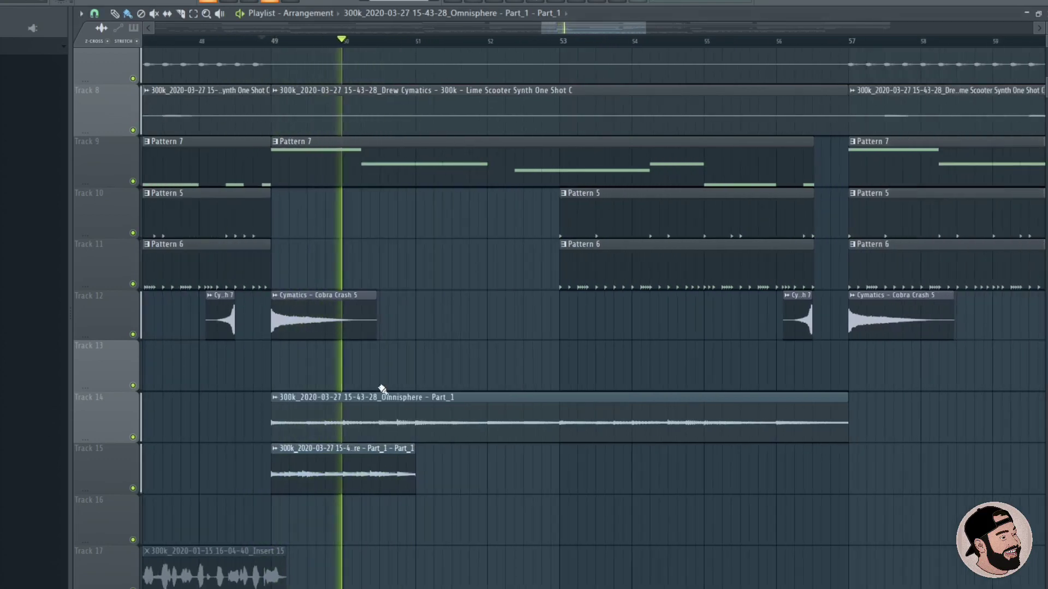
scroll(426, 459, "up", 2)
scroll(426, 458, "down", 2)
key("space")
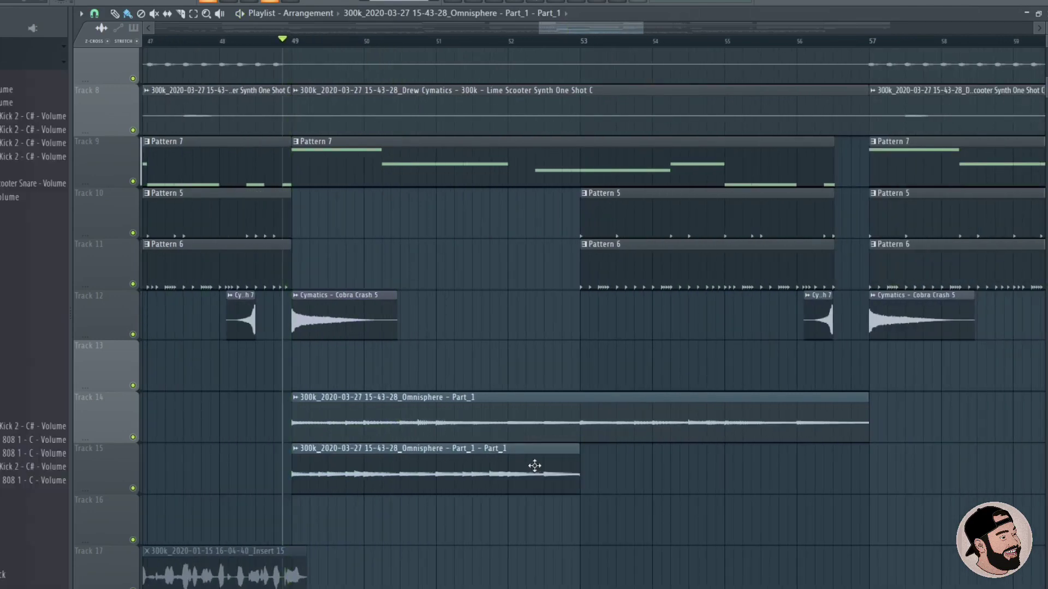
left_click(578, 467)
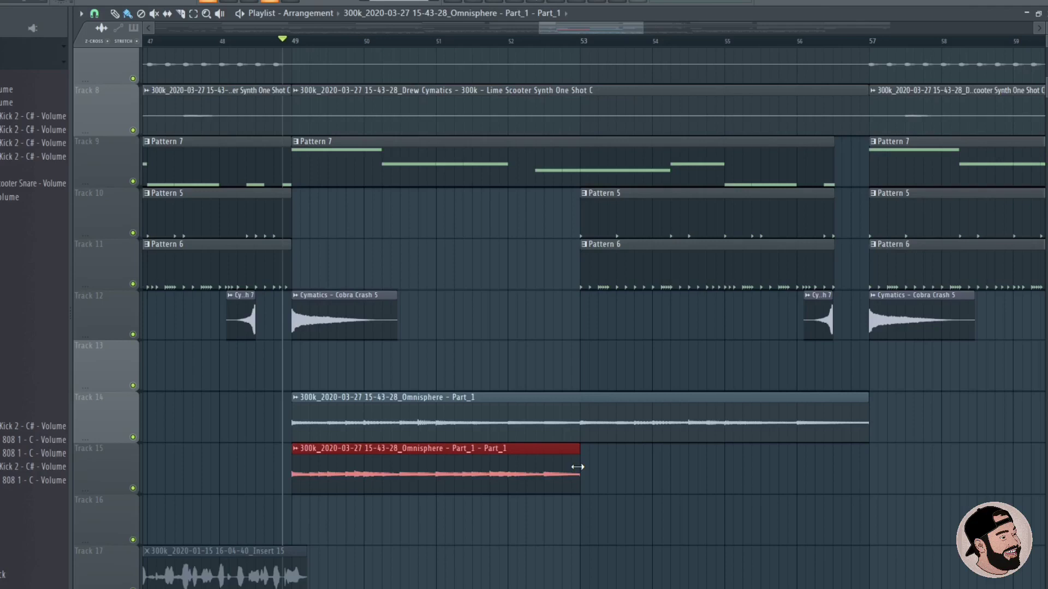
key("space")
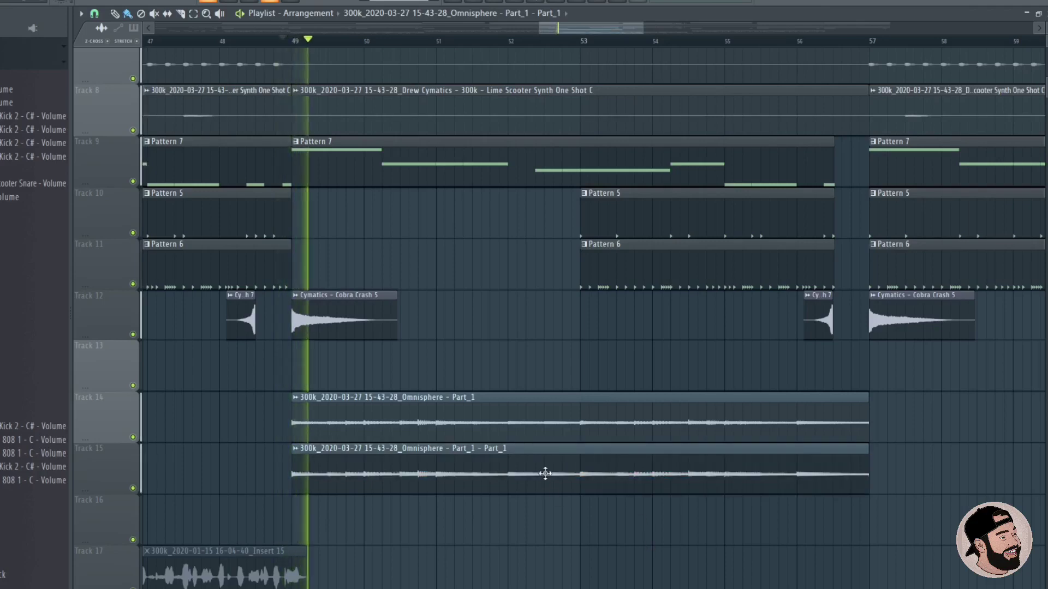
- Set the Track 15 copy's time-stretch Mode to Auto and turn its PITCH knob down
double_click(512, 457)
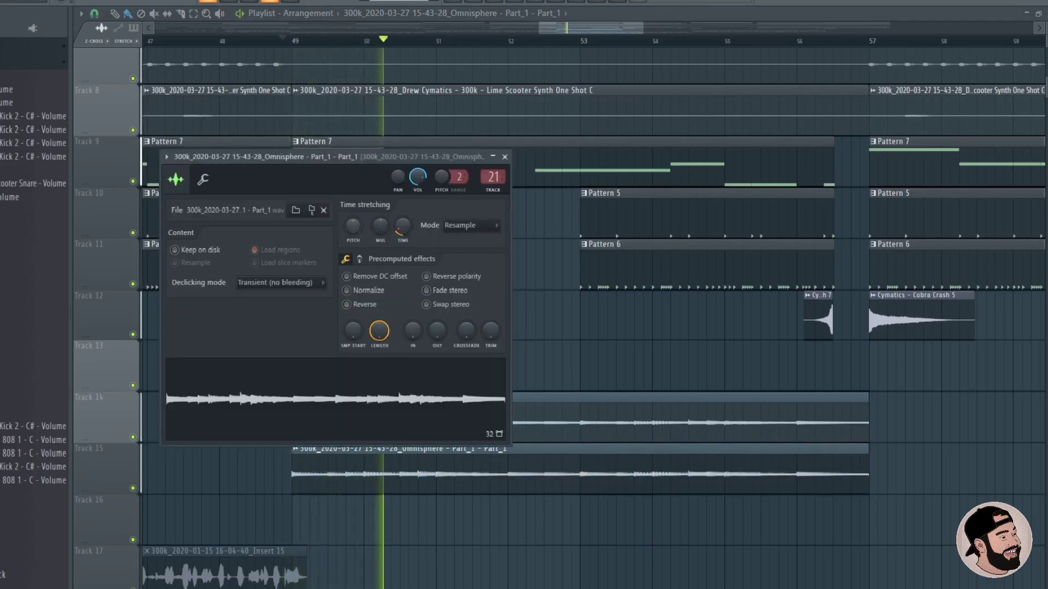
mouse_move(353, 225)
left_mouse_down()
mouse_move(353, 241)
mouse_move(364, 236)
left_mouse_up()
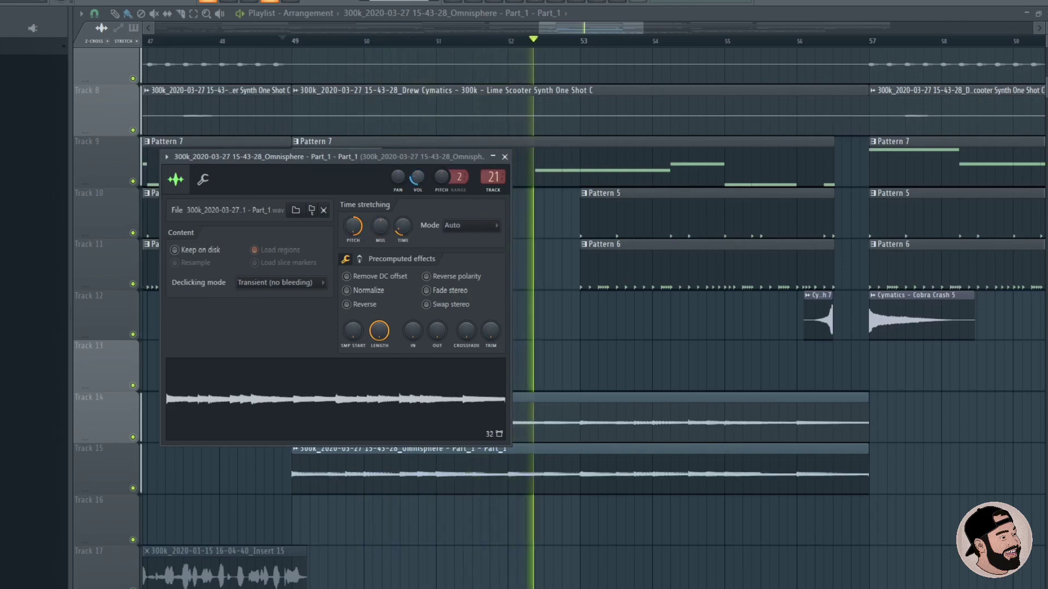
key("space")
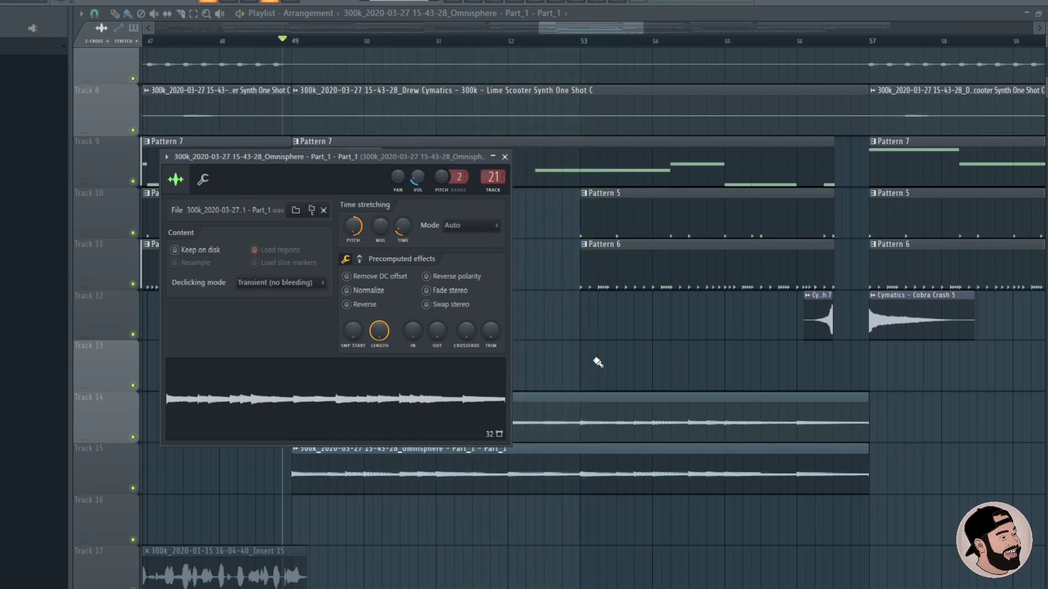
key("Escape")
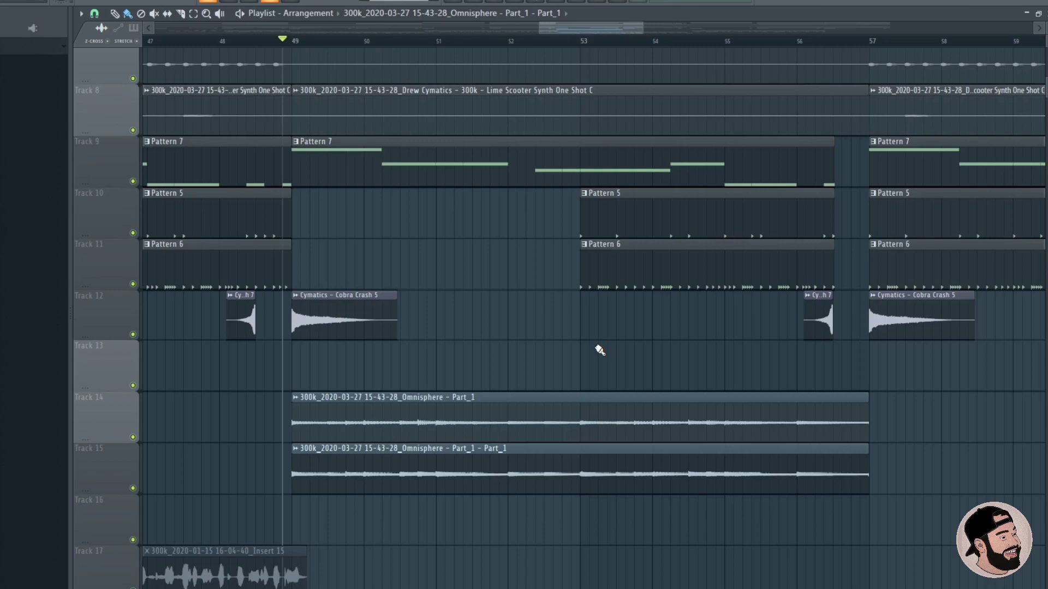
left_click(440, 415)
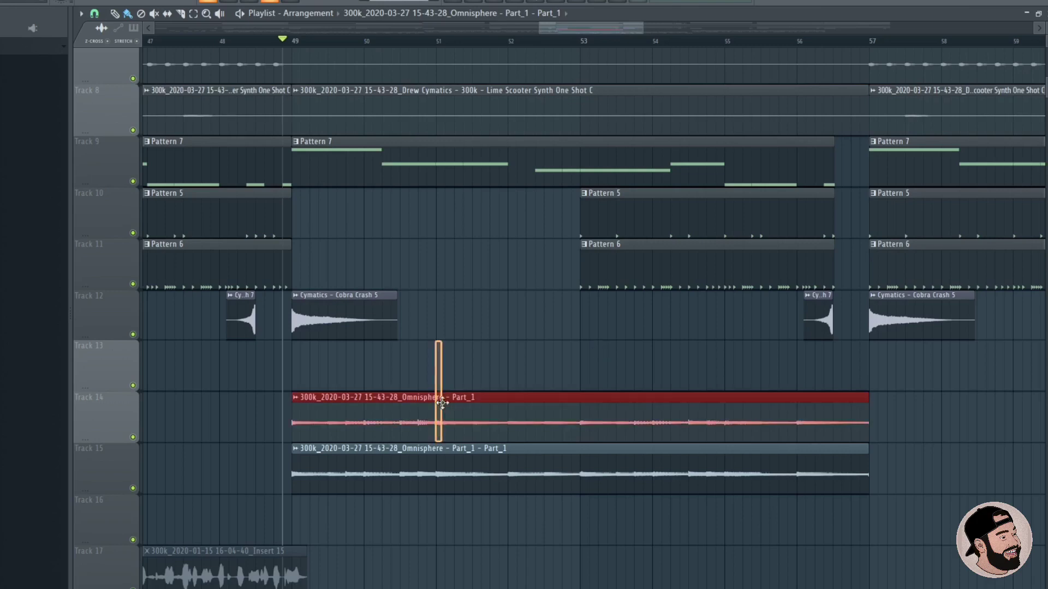
left_click(276, 475)
left_click(366, 474)
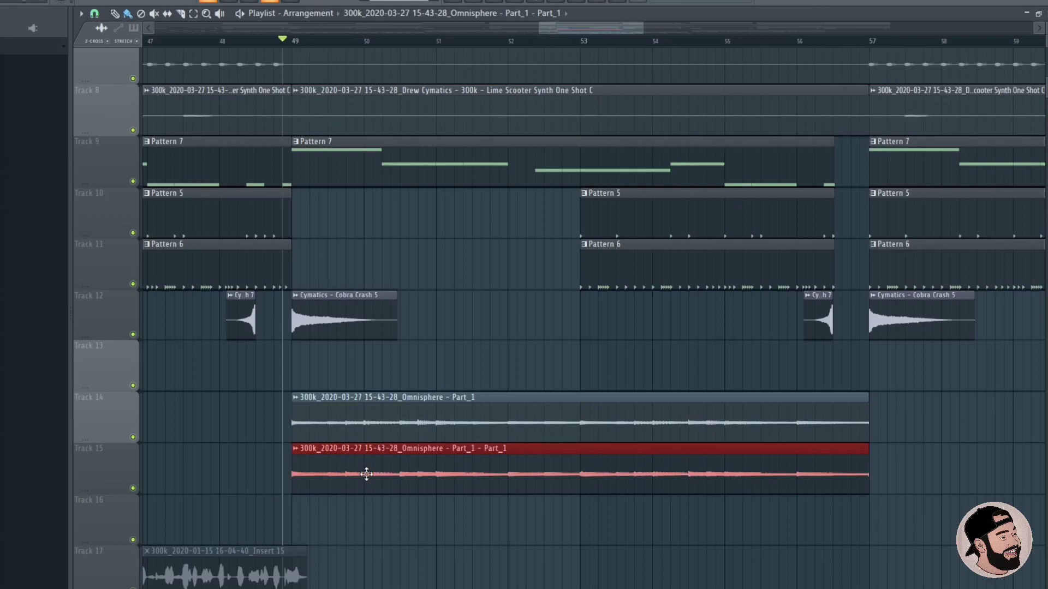
left_click(408, 364)
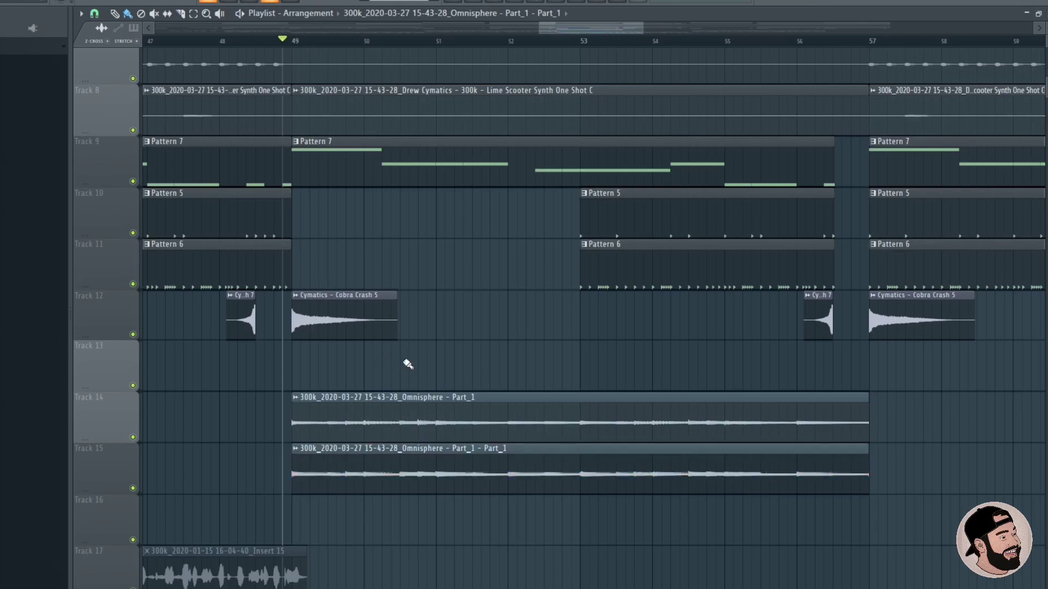
double_click(414, 468)
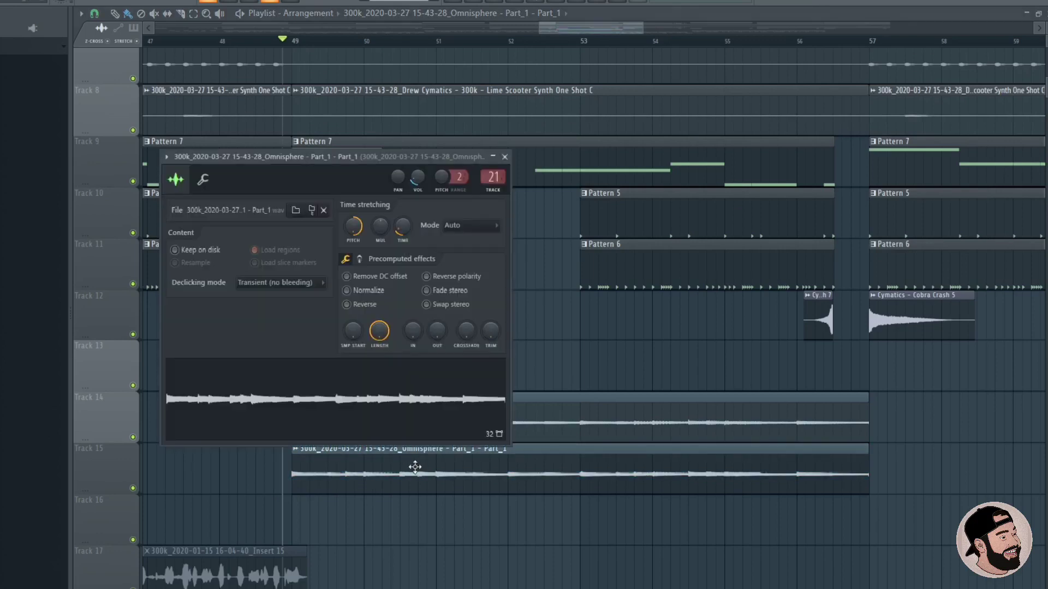
left_click(360, 260)
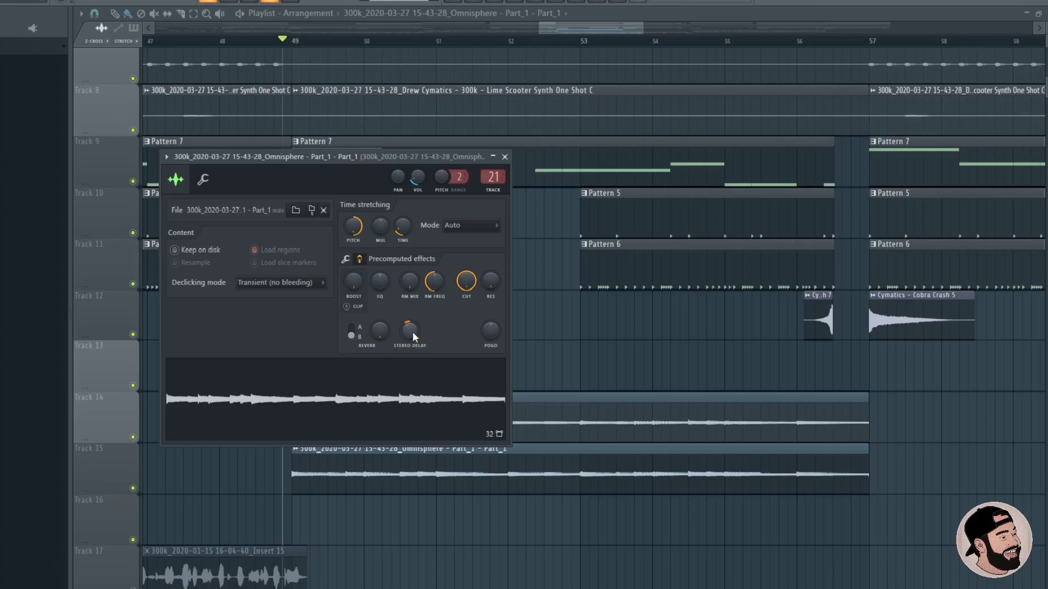
left_click(505, 157)
key("space")
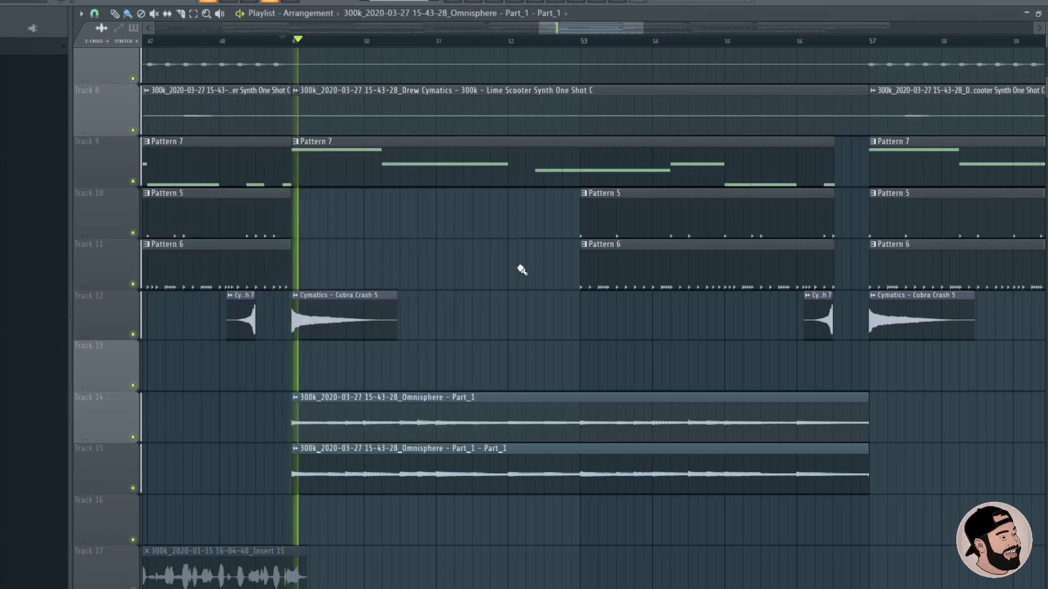
double_click(528, 459)
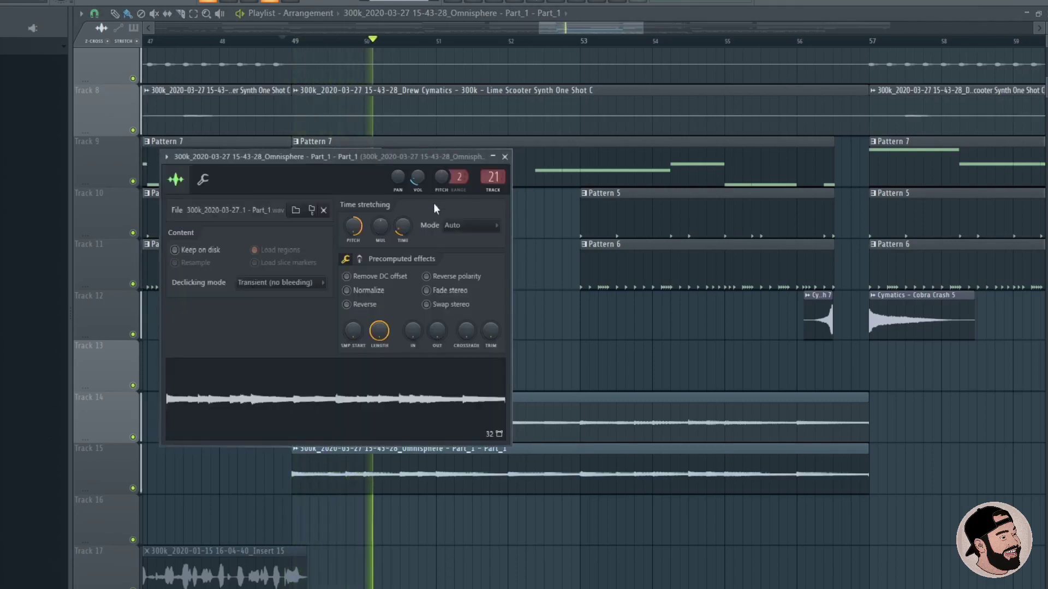
key("Escape")
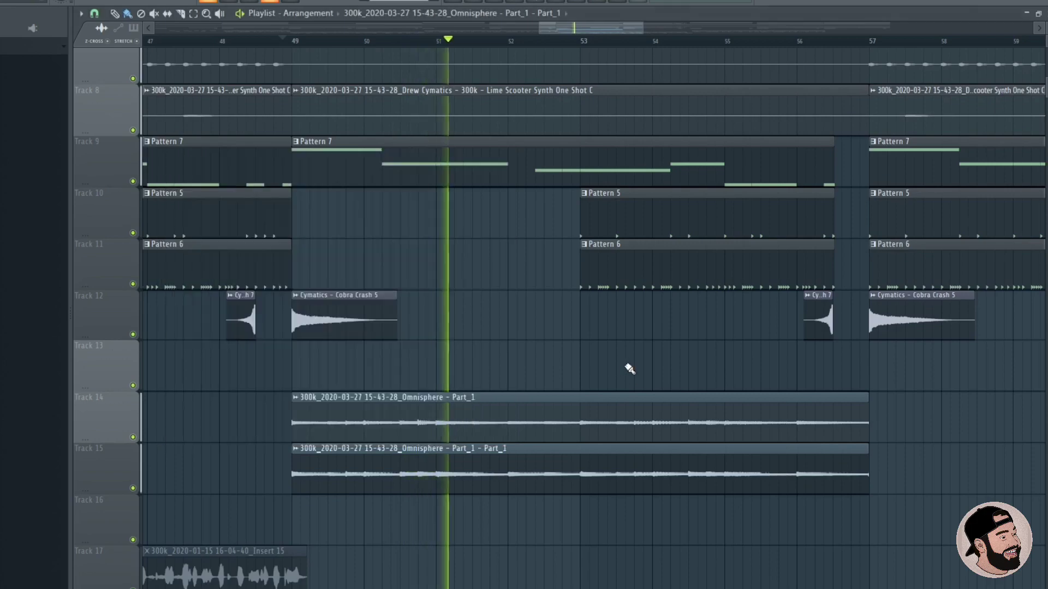
scroll(507, 343, "down", 1)
scroll(507, 342, "down", 2)
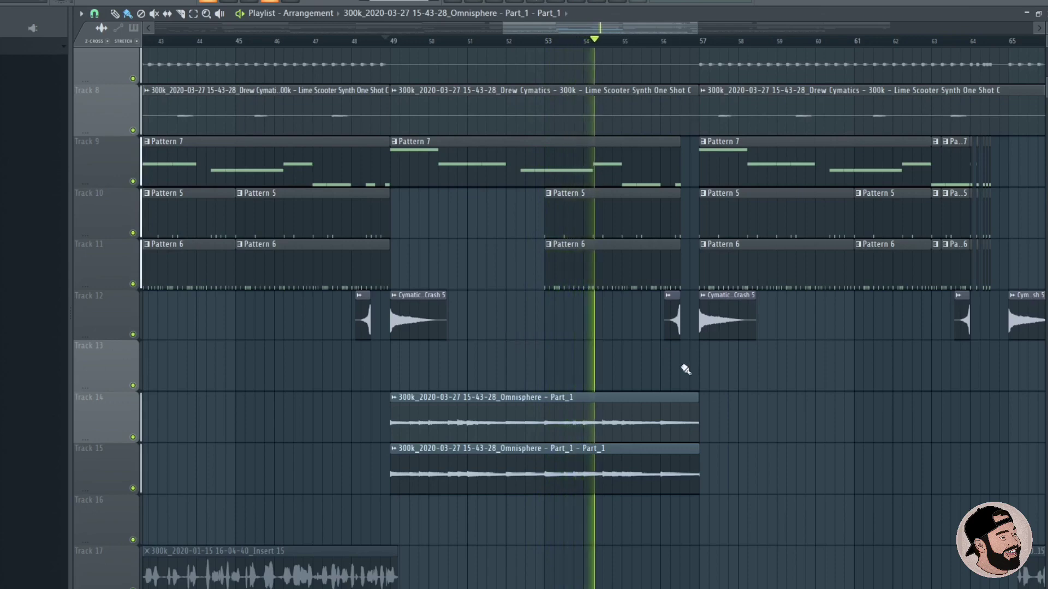
scroll(699, 387, "up", 4)
scroll(670, 404, "up", 2)
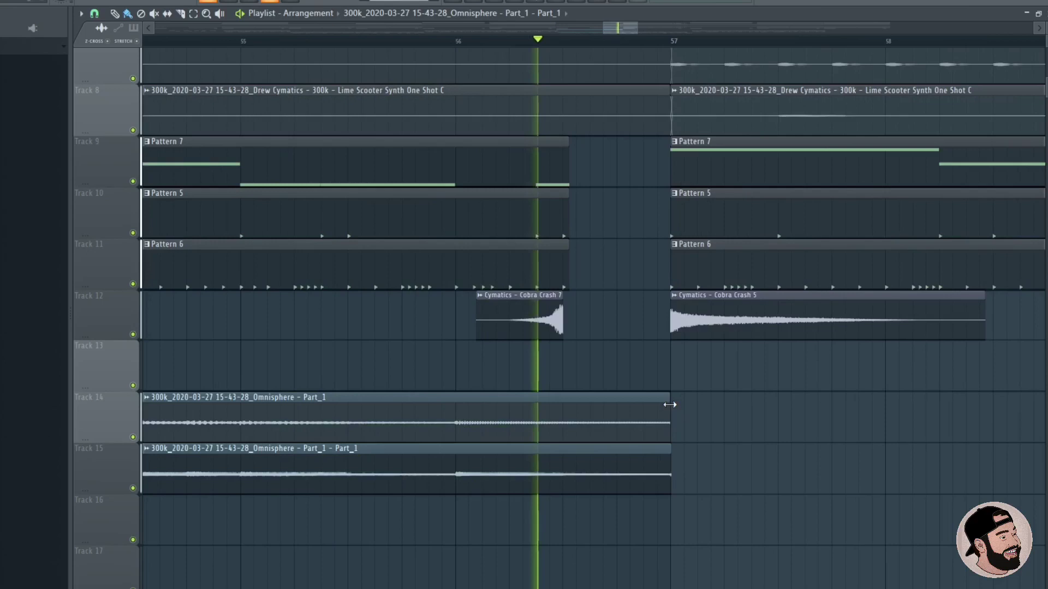
- Split the Track 14 and 15 melody clips just before bar 57 and set their declicking mode
key("space")
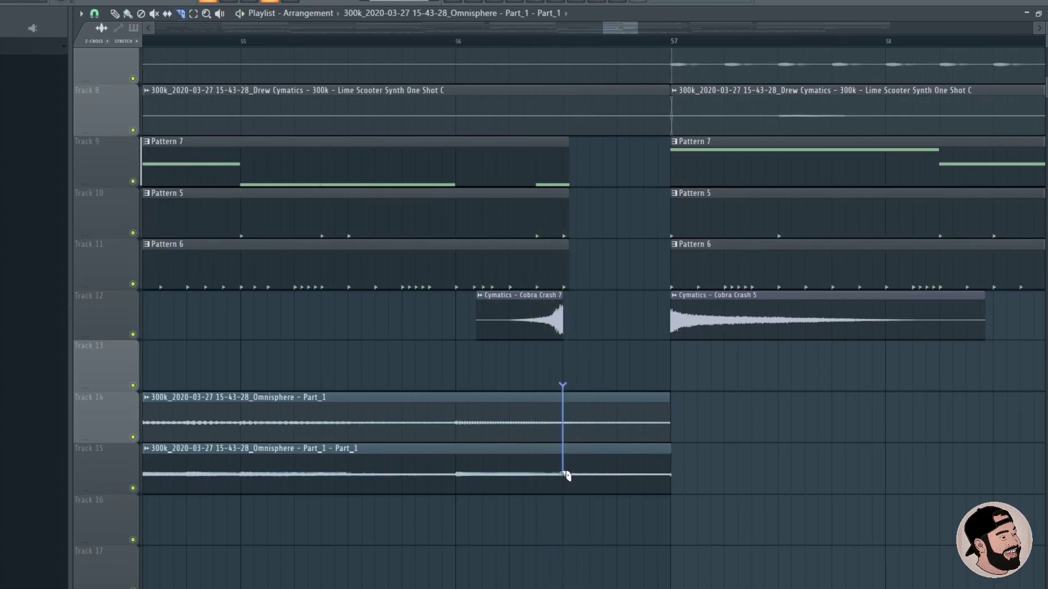
left_click_drag(562, 526, 563, 526)
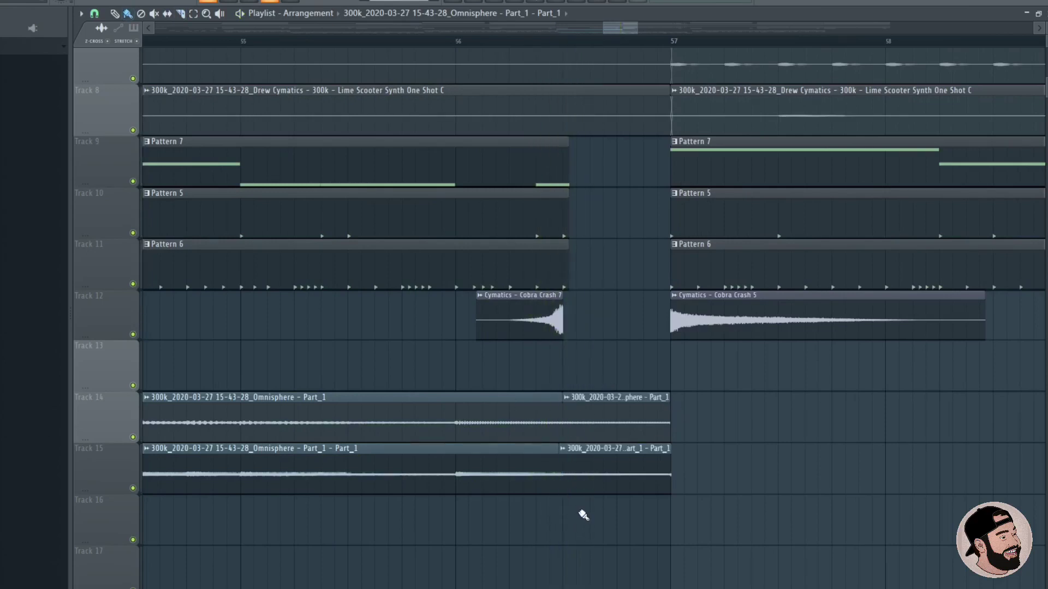
scroll(550, 529, "up", 4)
double_click(654, 469)
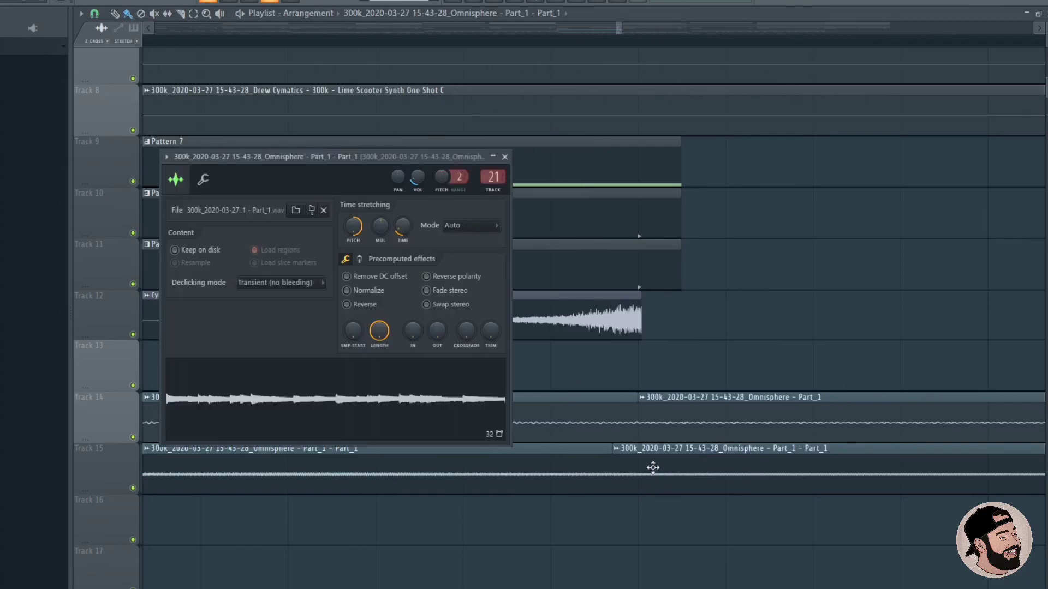
left_click(267, 289)
double_click(647, 410)
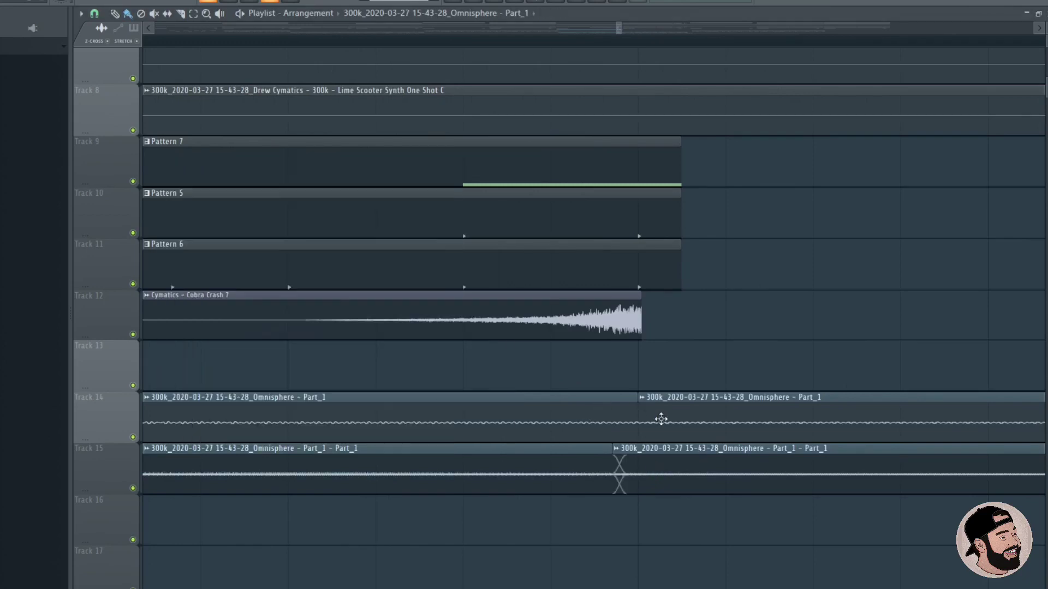
left_click(266, 266)
left_click(274, 316)
scroll(760, 363, "up", 1)
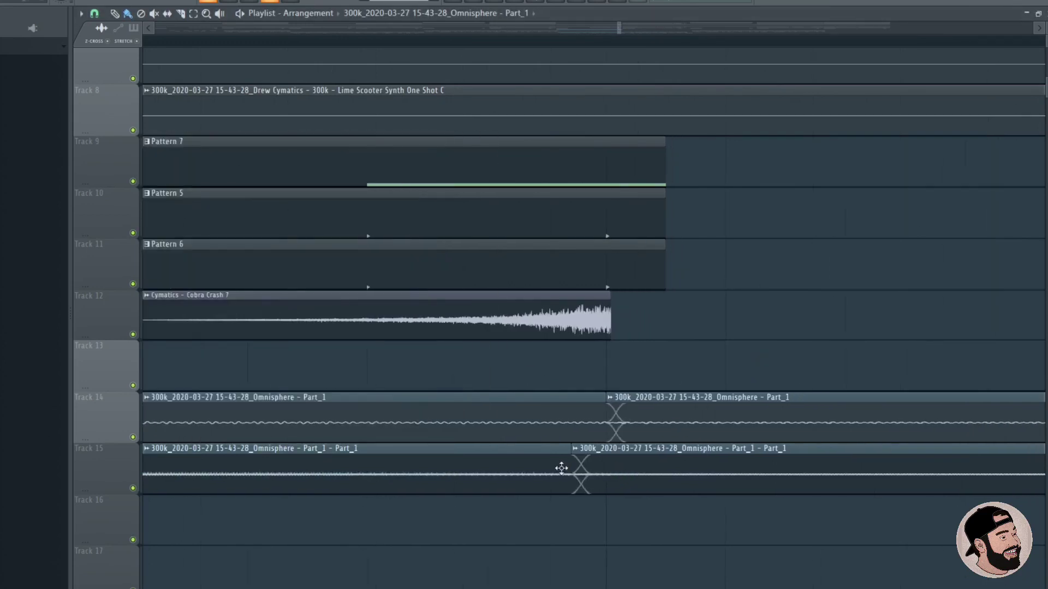
- Trim and shorten the chopped slices into short stuttering pieces, then play the transition
left_click_drag(574, 461, 611, 463)
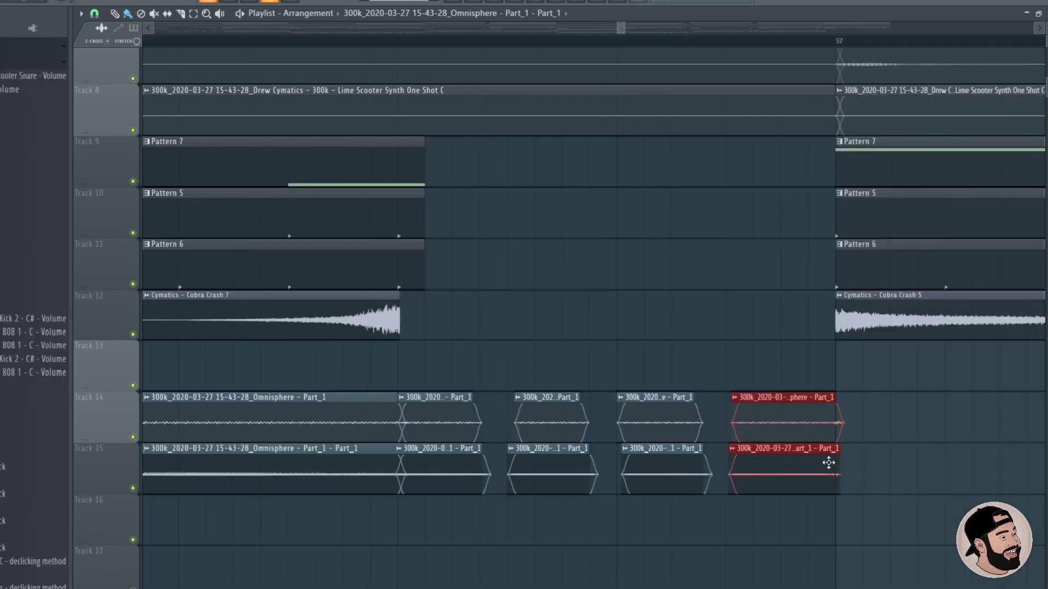
left_click_drag(833, 461, 780, 458)
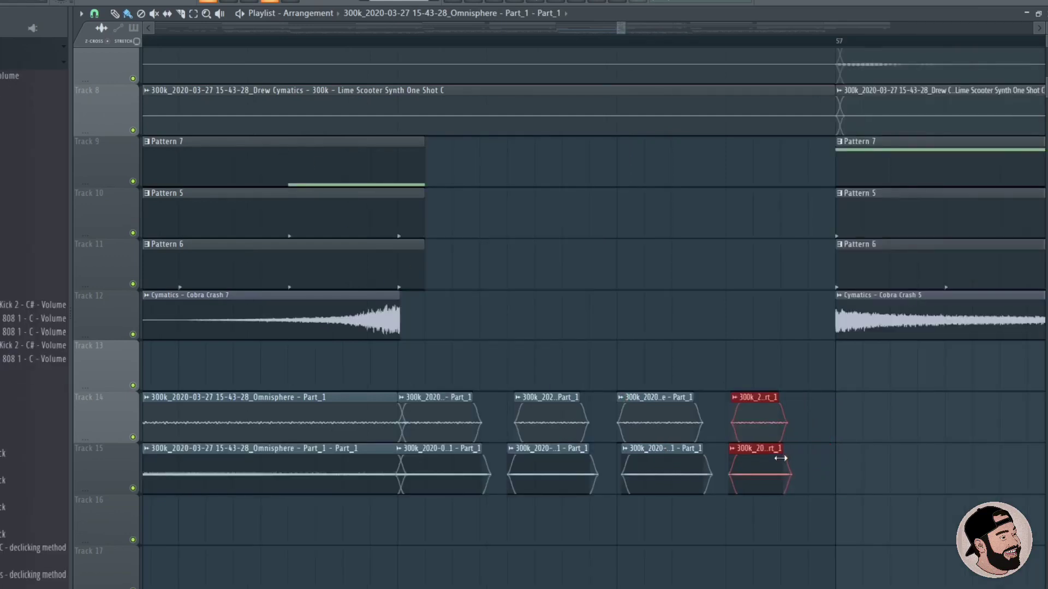
scroll(533, 451, "up", 3)
left_click_drag(471, 543, 909, 396)
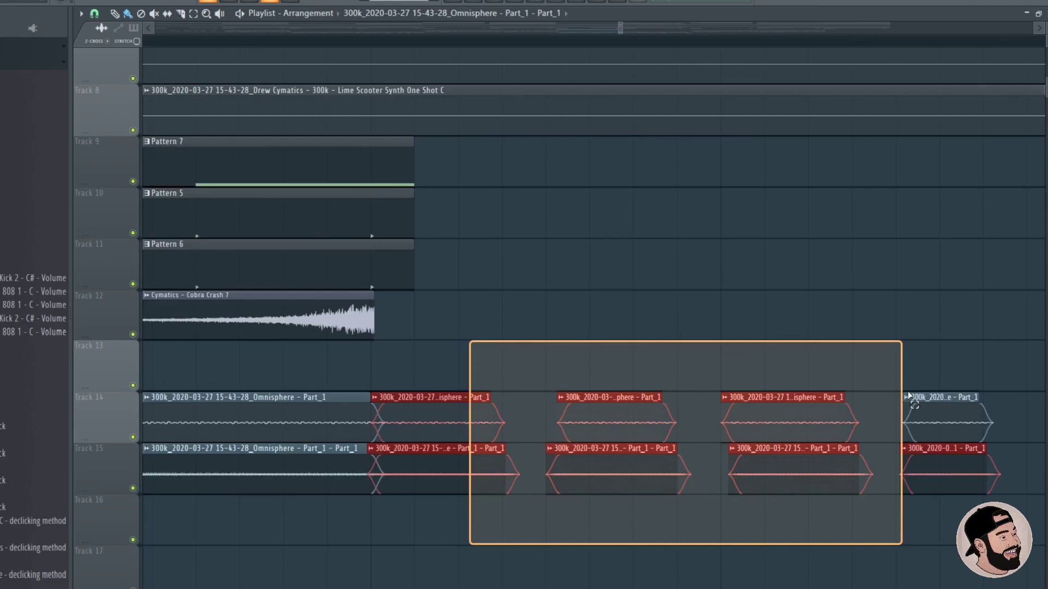
scroll(601, 397, "down", 2)
left_click(543, 380)
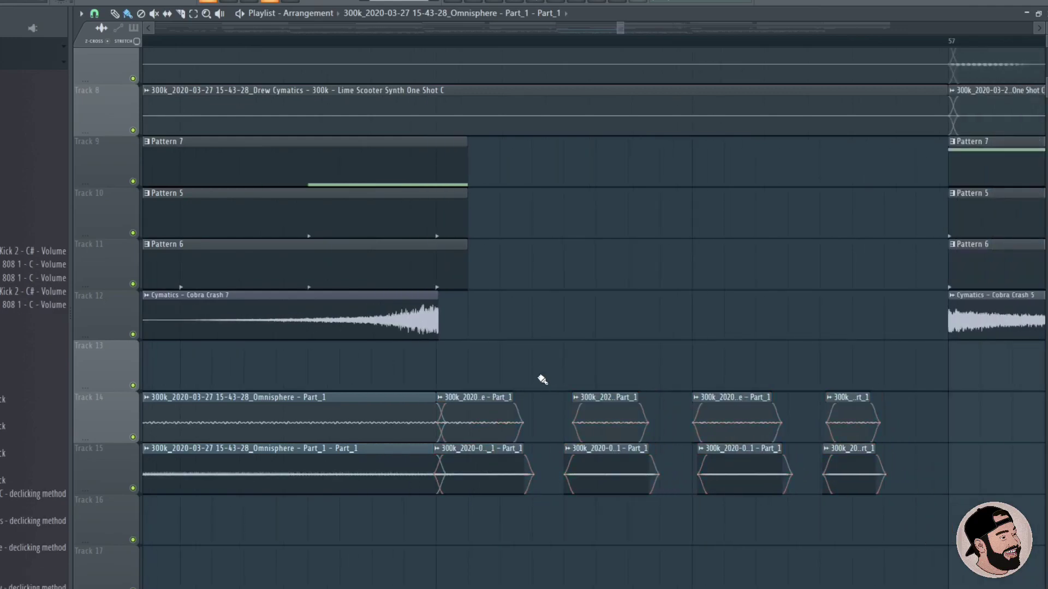
left_click_drag(531, 460, 510, 449)
scroll(542, 355, "down", 2)
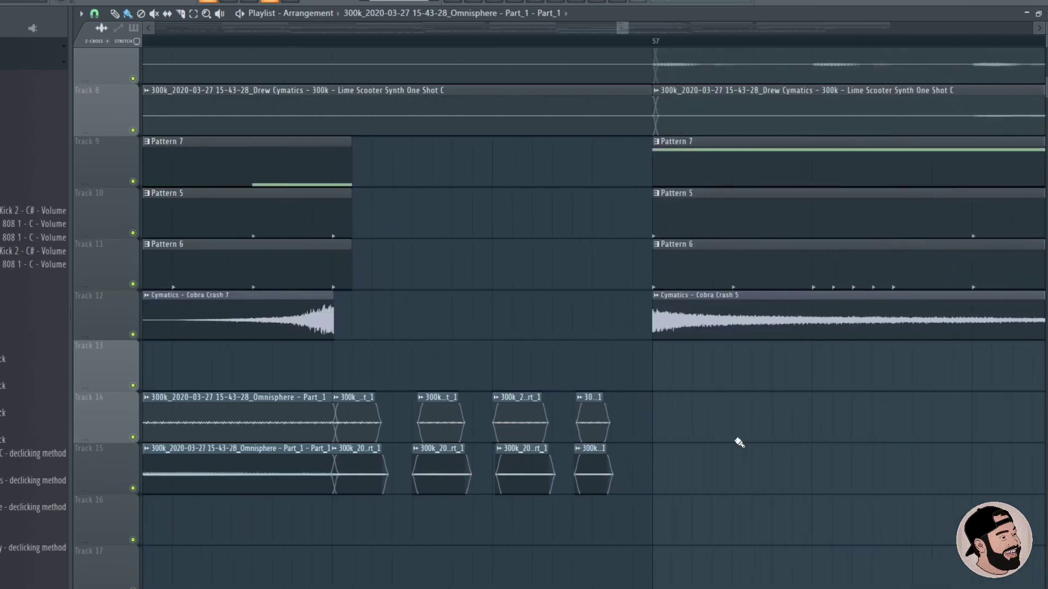
scroll(573, 457, "up", 2)
scroll(611, 435, "down", 3)
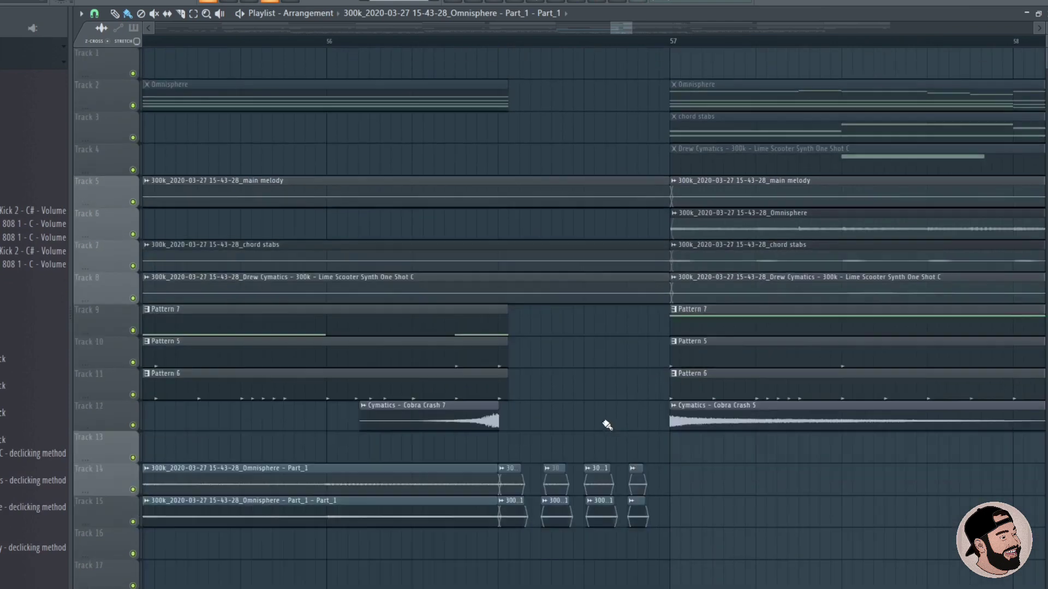
scroll(608, 425, "down", 1)
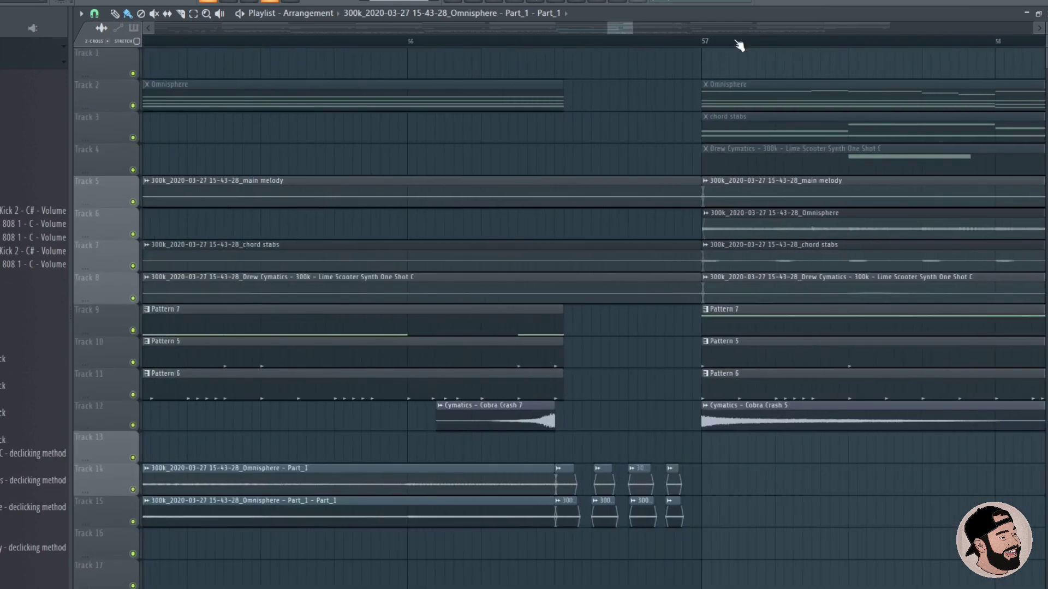
scroll(720, 355, "down", 3)
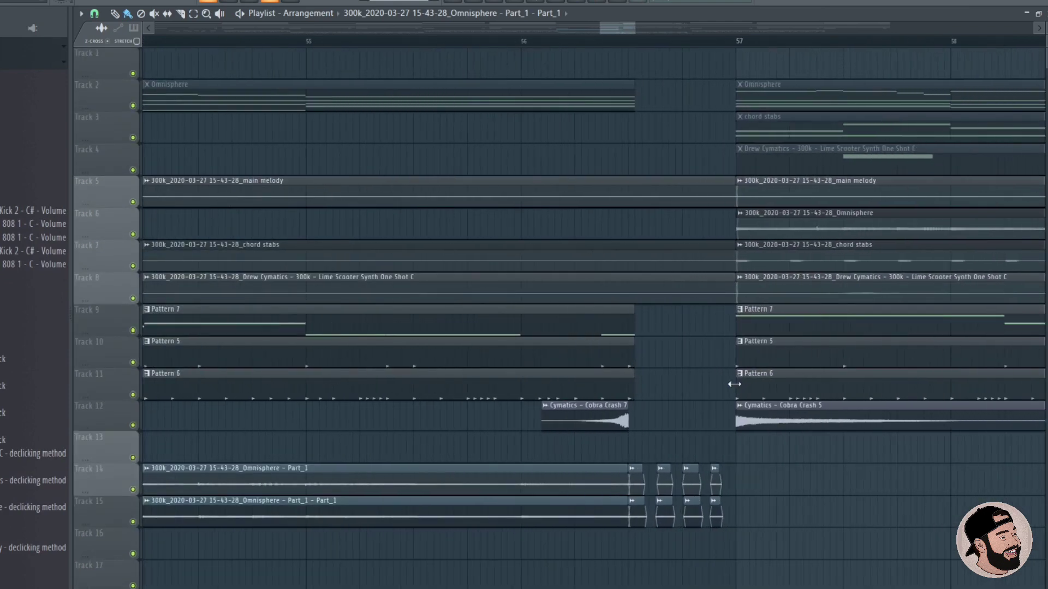
scroll(724, 375, "down", 1)
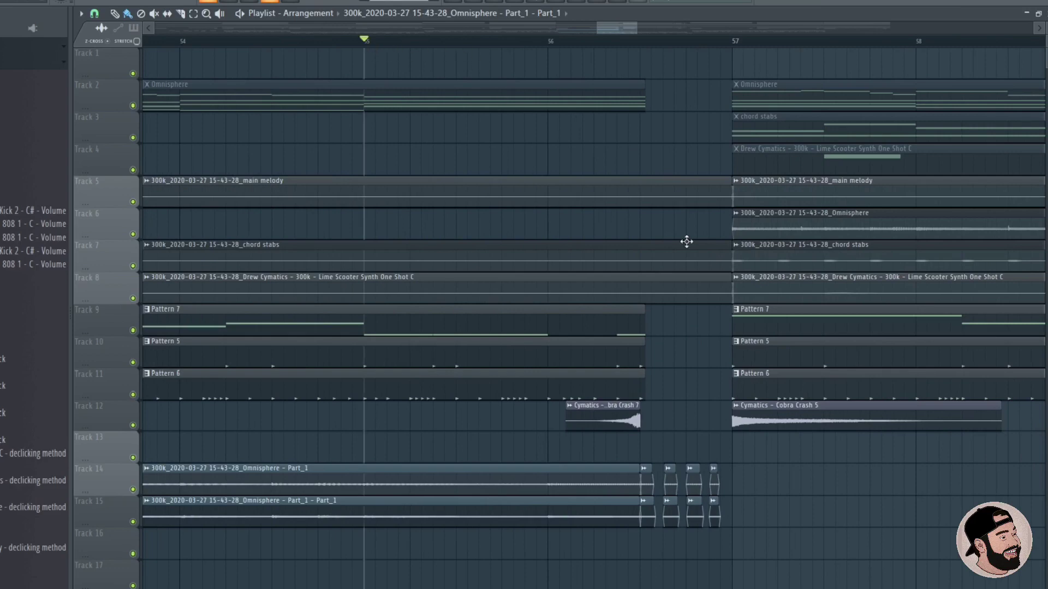
key("space")
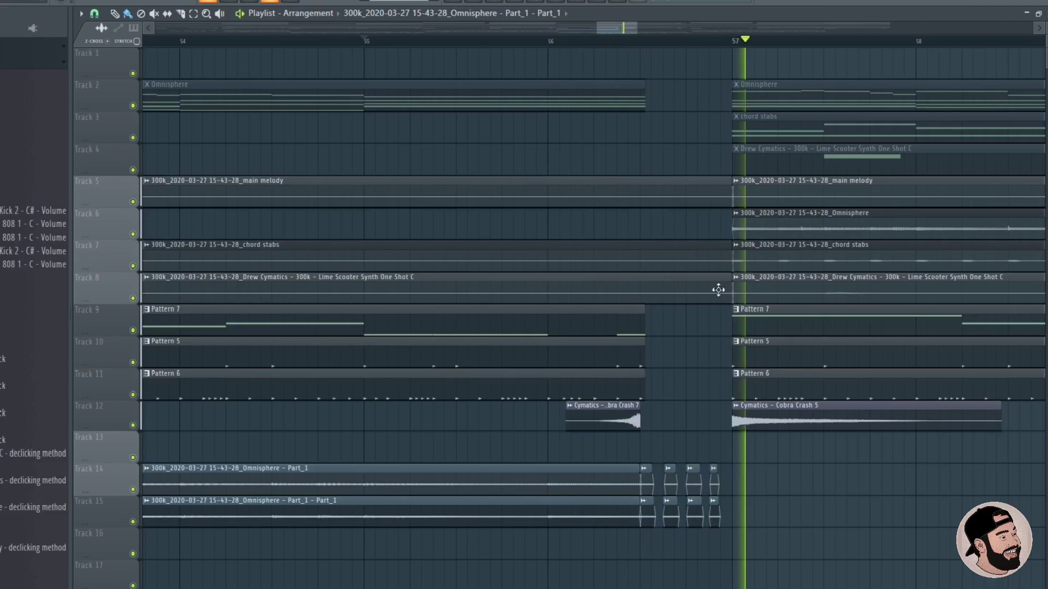
- Duplicate the last slice pair on tracks 14–15 to its right with Ctrl+B
scroll(718, 290, "up", 10)
left_click(670, 525)
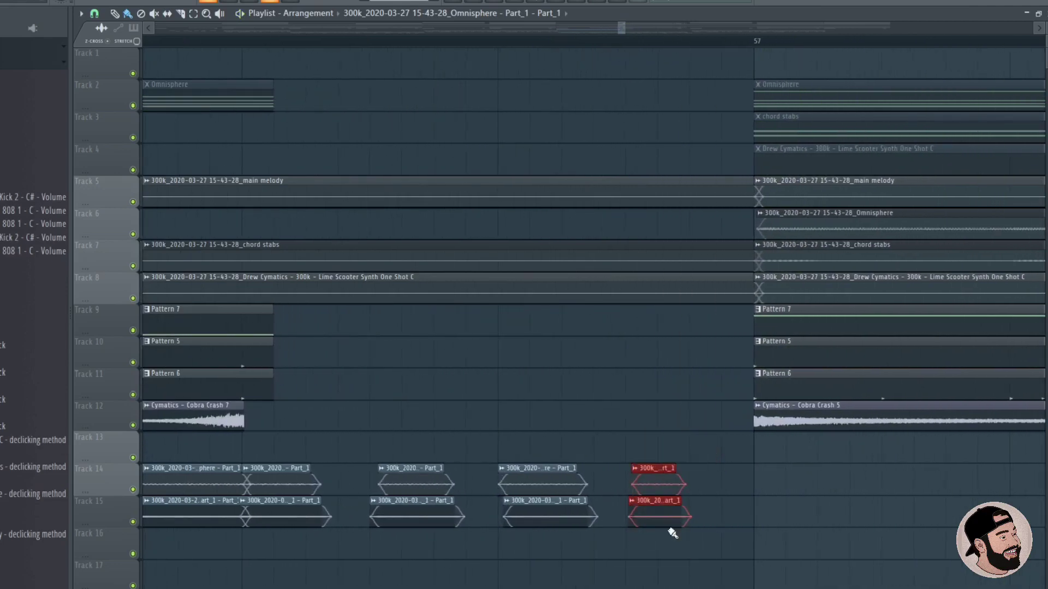
scroll(672, 534, "up", 2)
key("ctrl+b")
left_click_drag(650, 429, 753, 531)
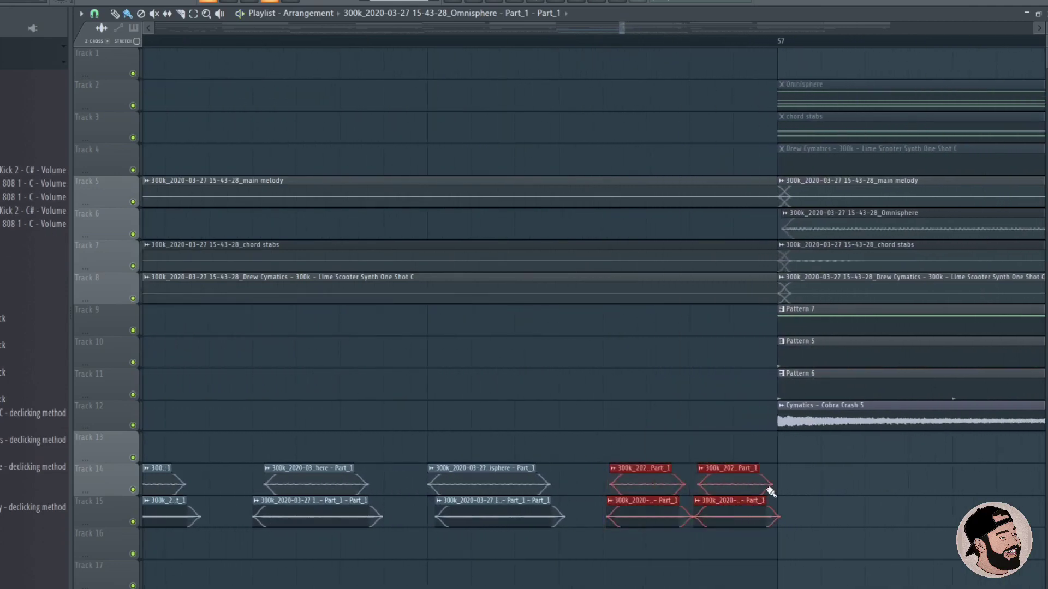
scroll(846, 500, "down", 4)
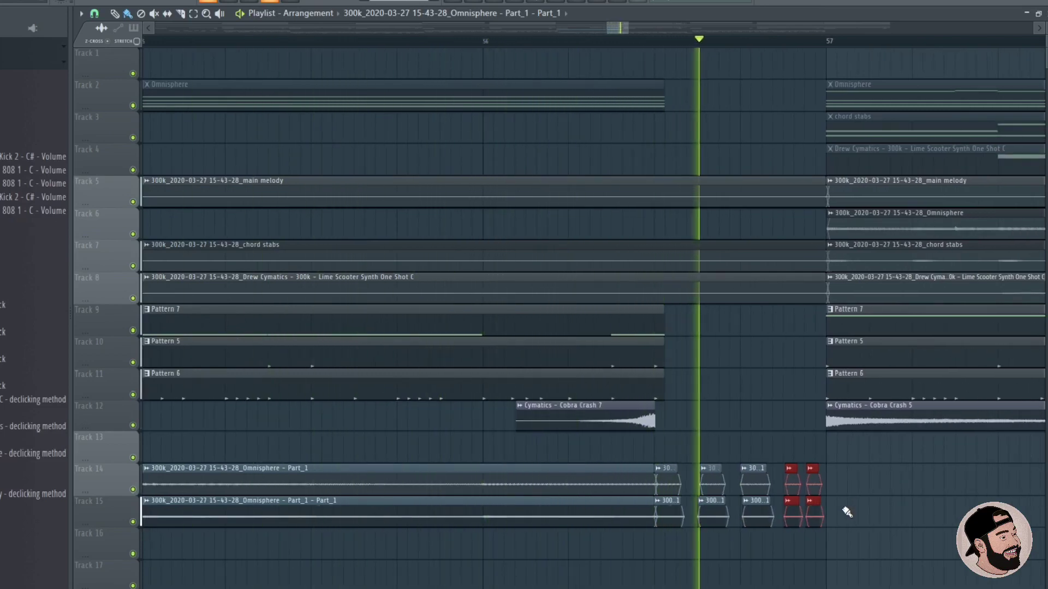
scroll(861, 485, "down", 3)
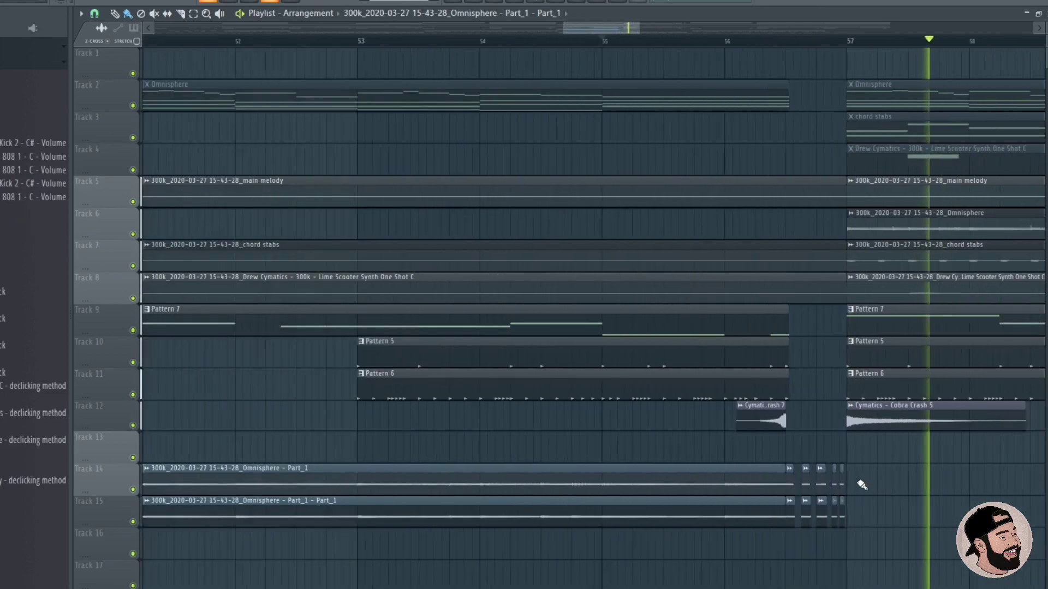
scroll(862, 484, "down", 2)
key("space")
scroll(862, 485, "down", 6)
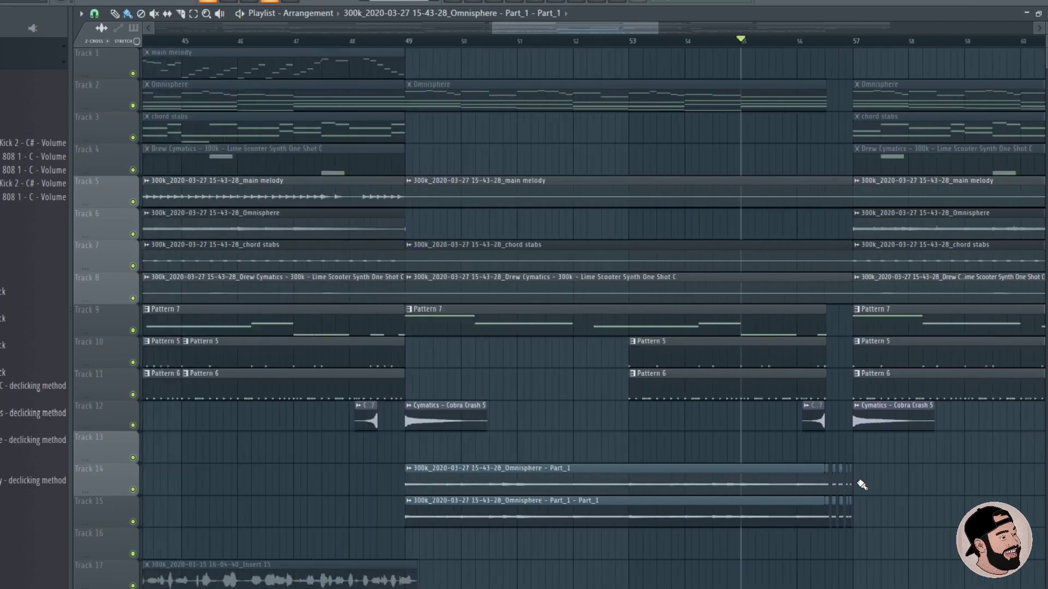
scroll(858, 489, "down", 2)
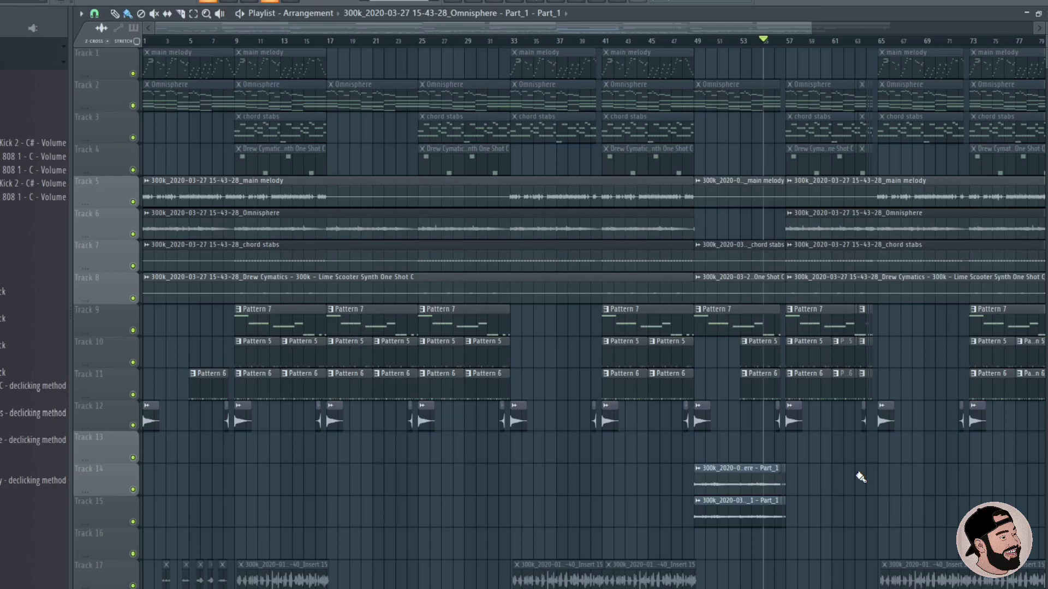
scroll(861, 478, "down", 2)
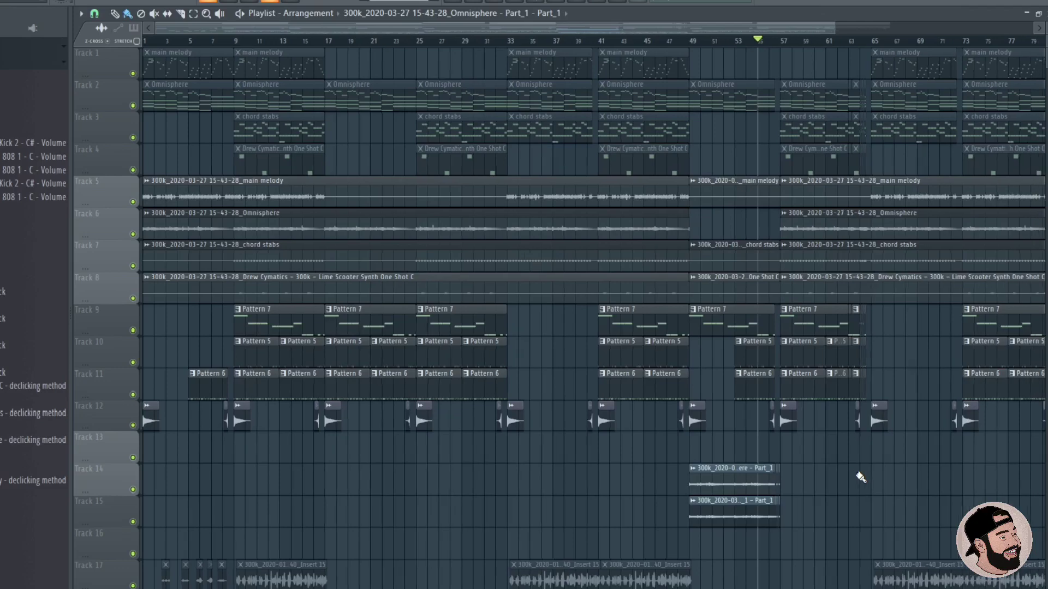
scroll(295, 377, "up", 8)
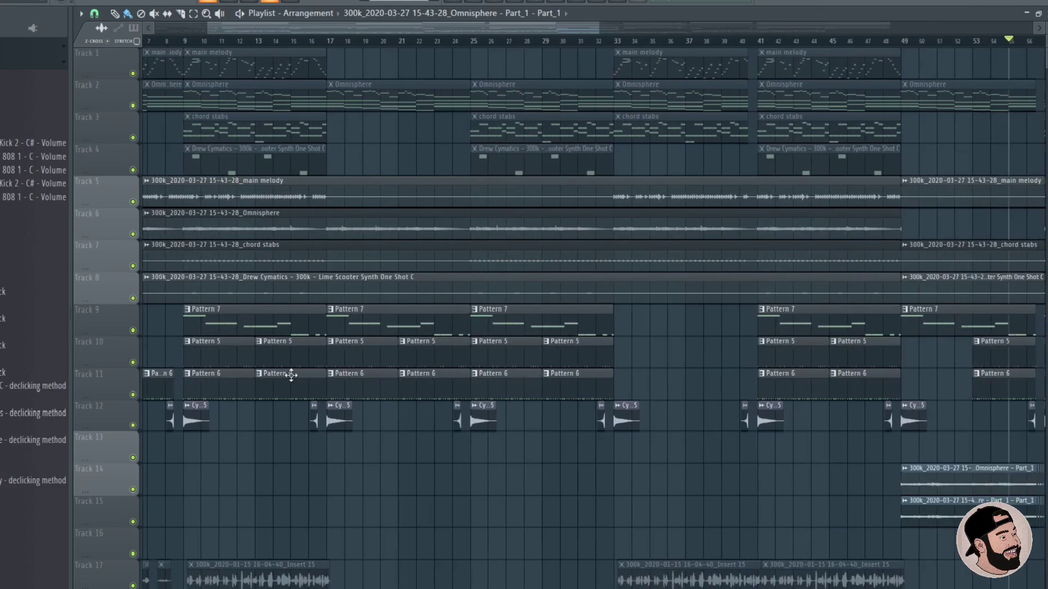
scroll(423, 325, "down", 8)
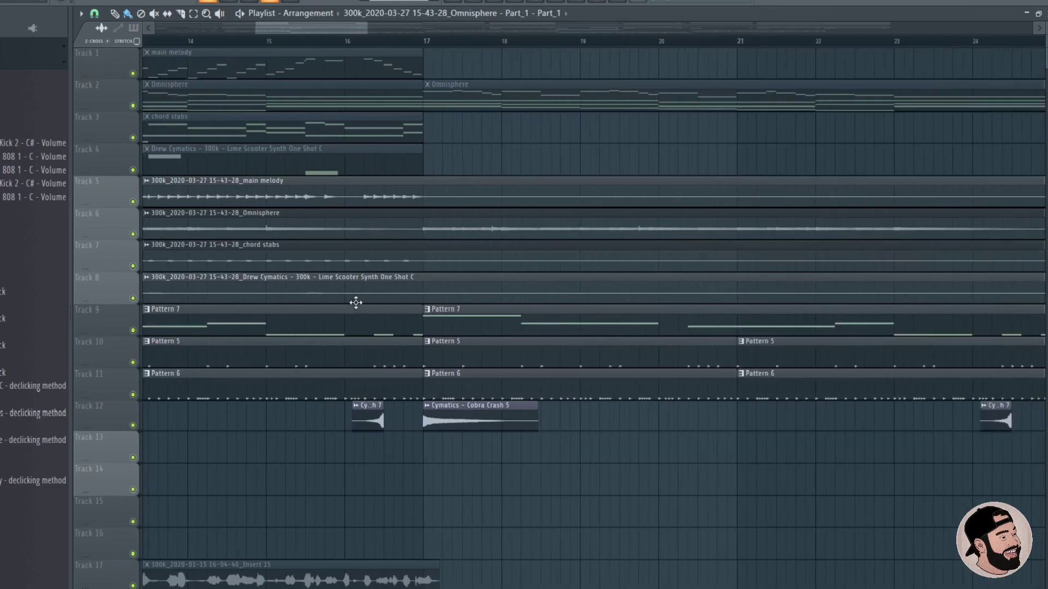
scroll(445, 317, "up", 4)
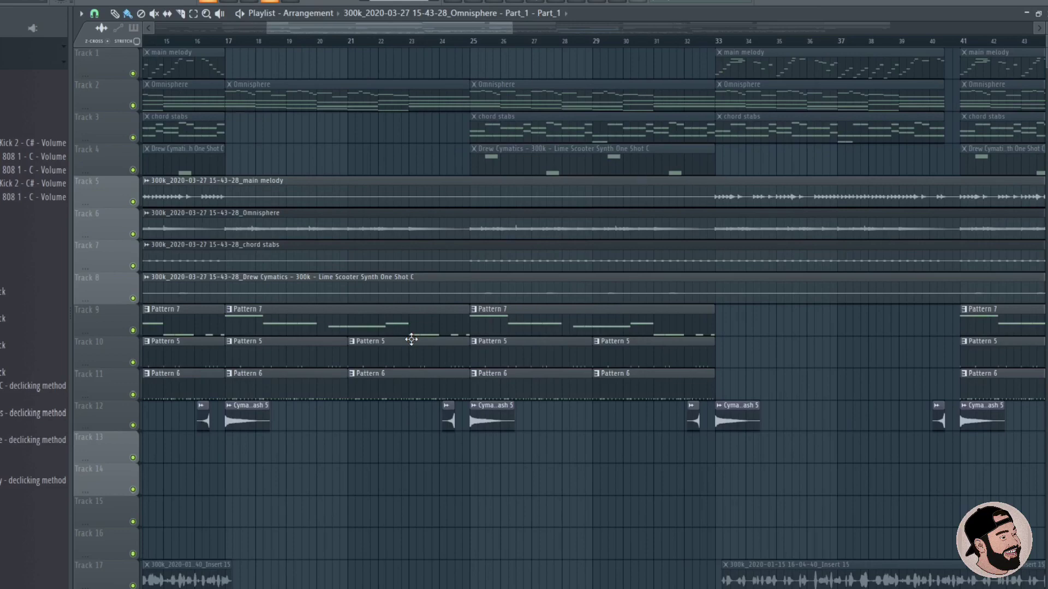
scroll(412, 340, "down", 2)
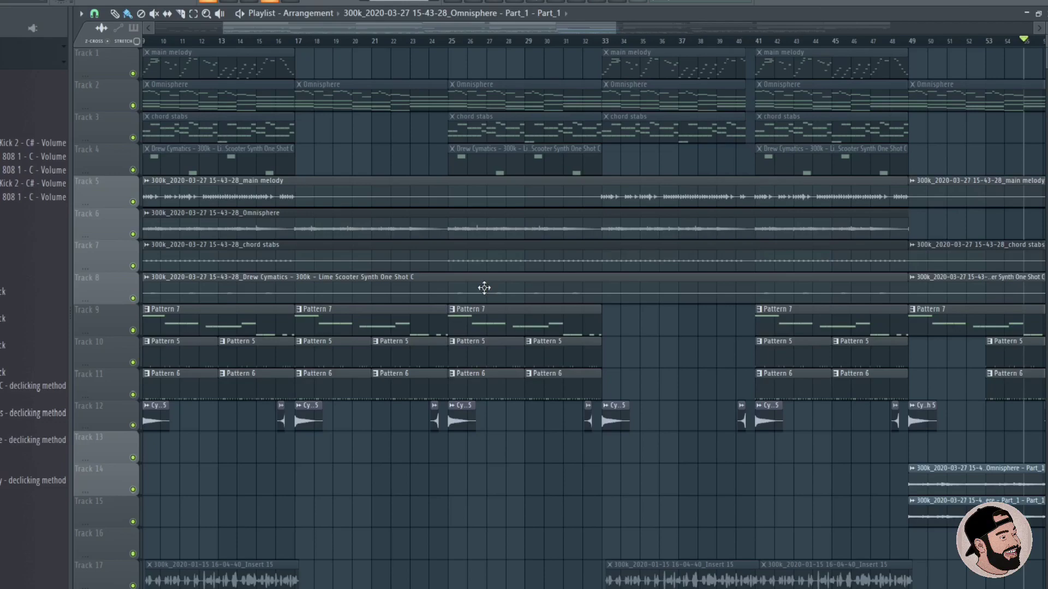
- Trim the clips on tracks 5–11 so they end just before bar 33
scroll(435, 311, "up", 4)
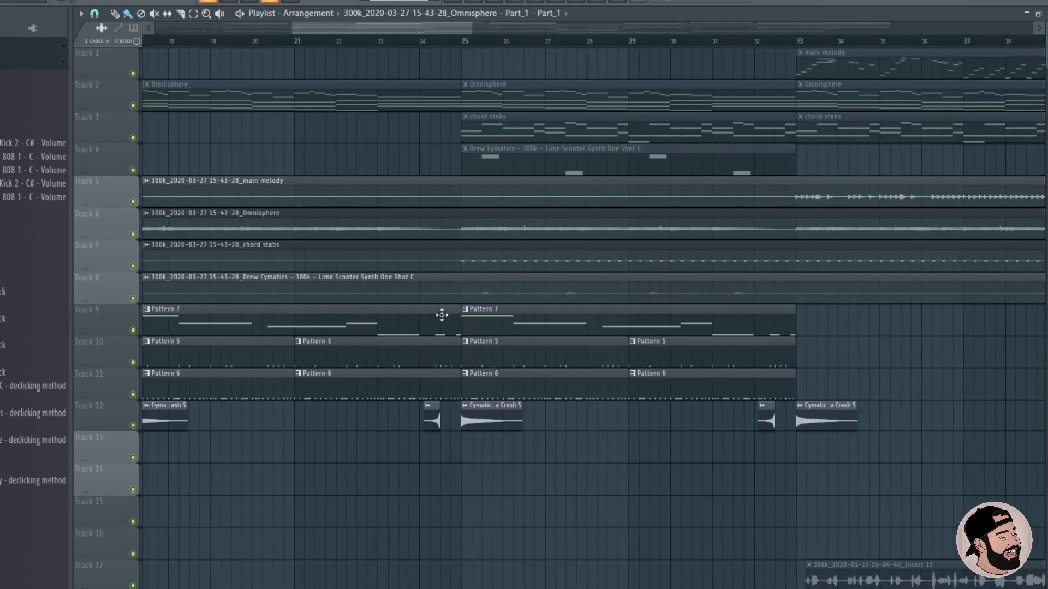
scroll(436, 311, "up", 2)
scroll(714, 311, "up", 3)
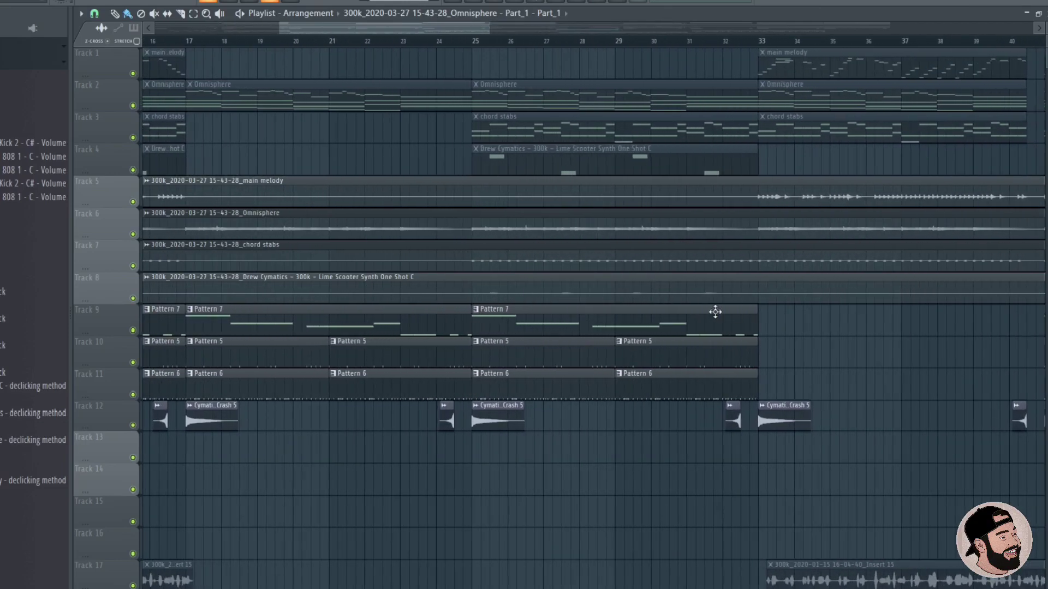
left_click(519, 40)
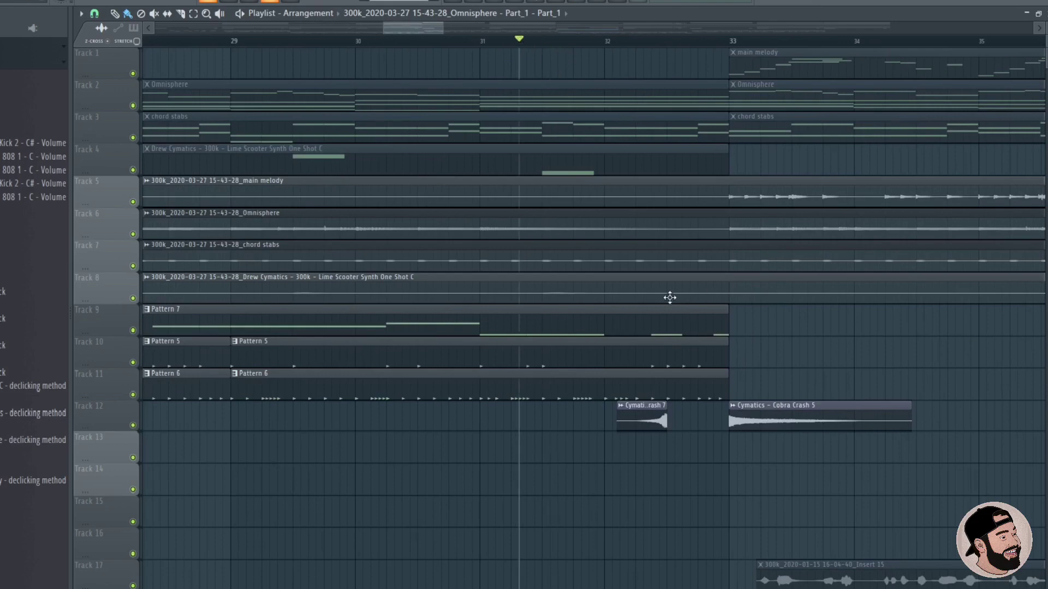
left_click_drag(701, 442, 736, 305)
scroll(730, 264, "up", 3)
left_click_drag(687, 431, 556, 188)
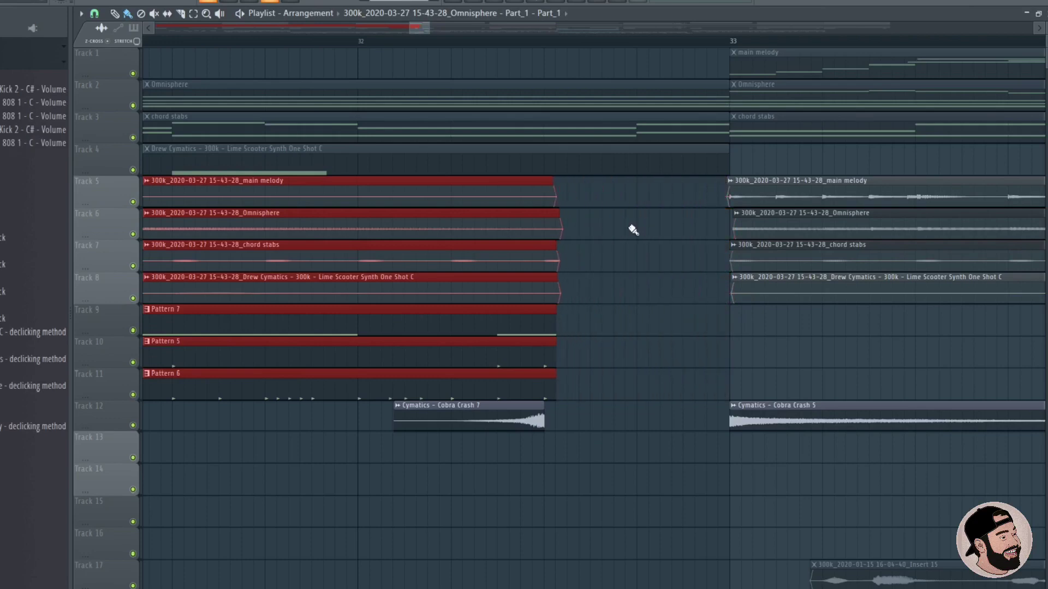
left_click(630, 226)
- Play from bar 31 to check the silent gap before the drop
key("space")
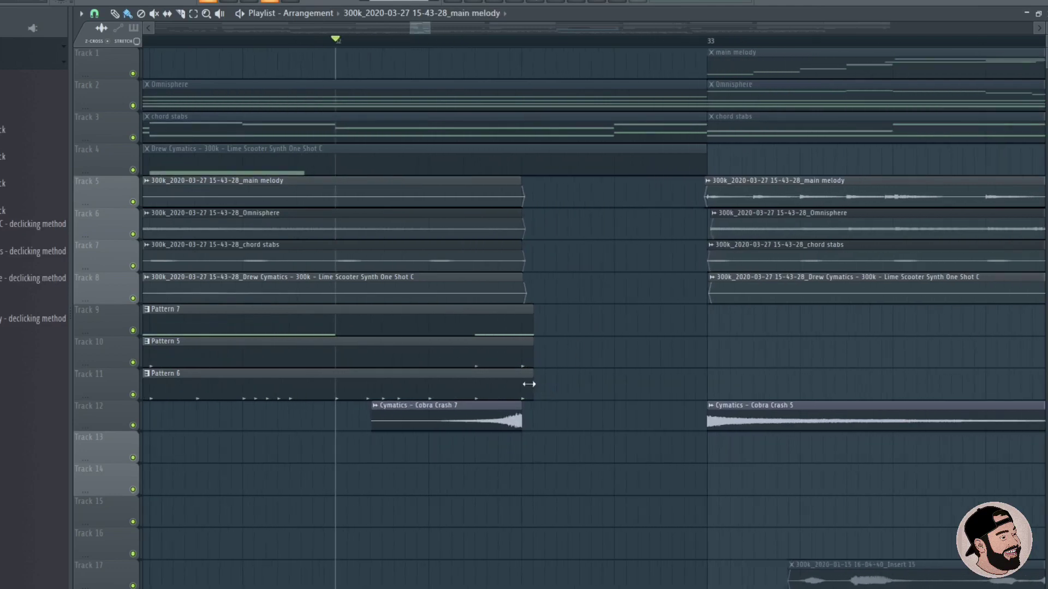
scroll(663, 311, "down", 3)
left_click(337, 41)
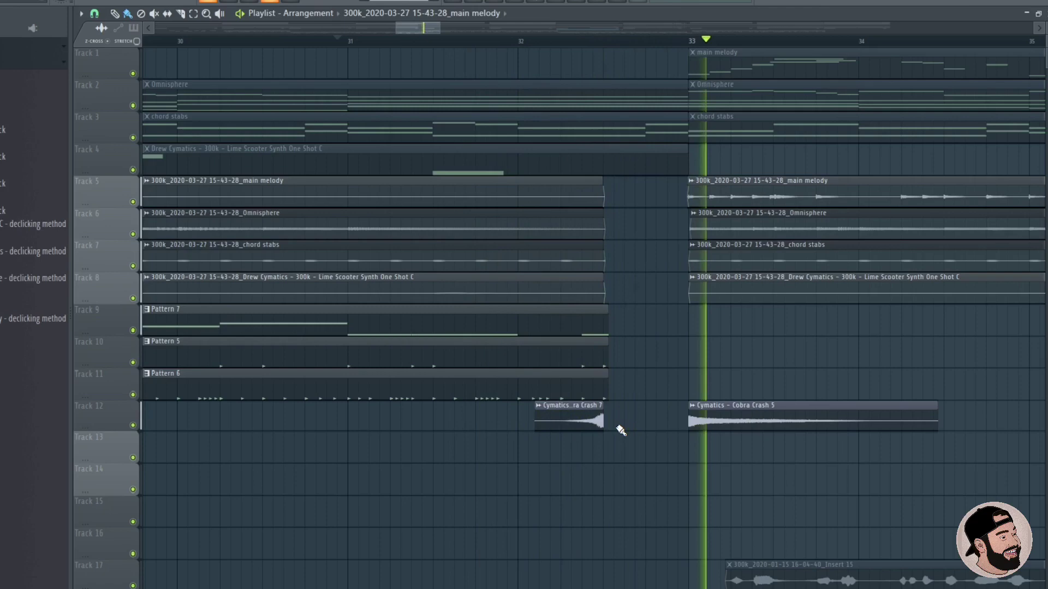
scroll(772, 371, "down", 3)
key("space")
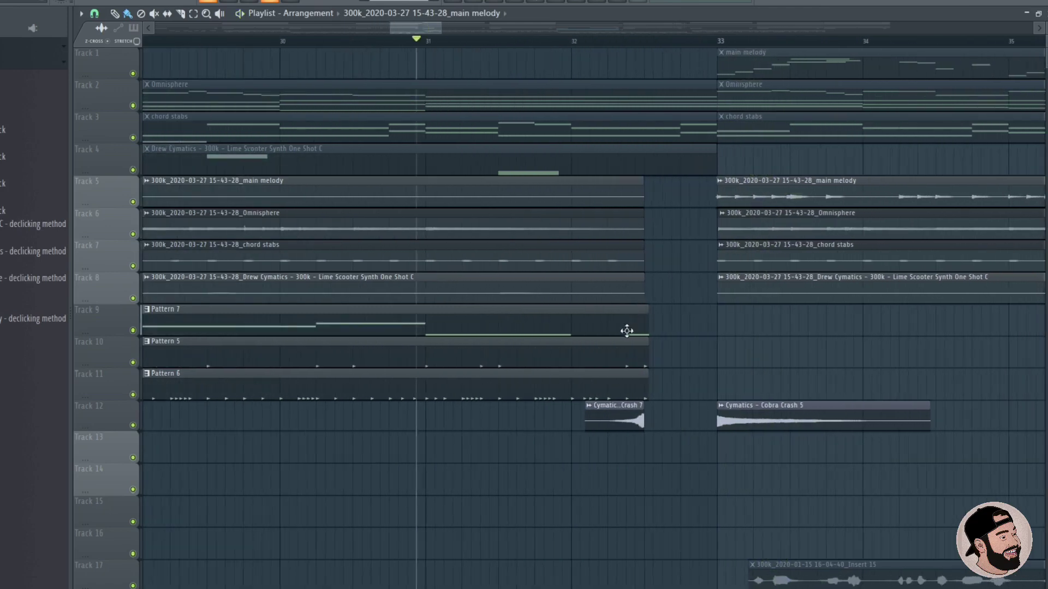
- Open Pattern 7's notes and move and widen the Channel rack over them
double_click(627, 327)
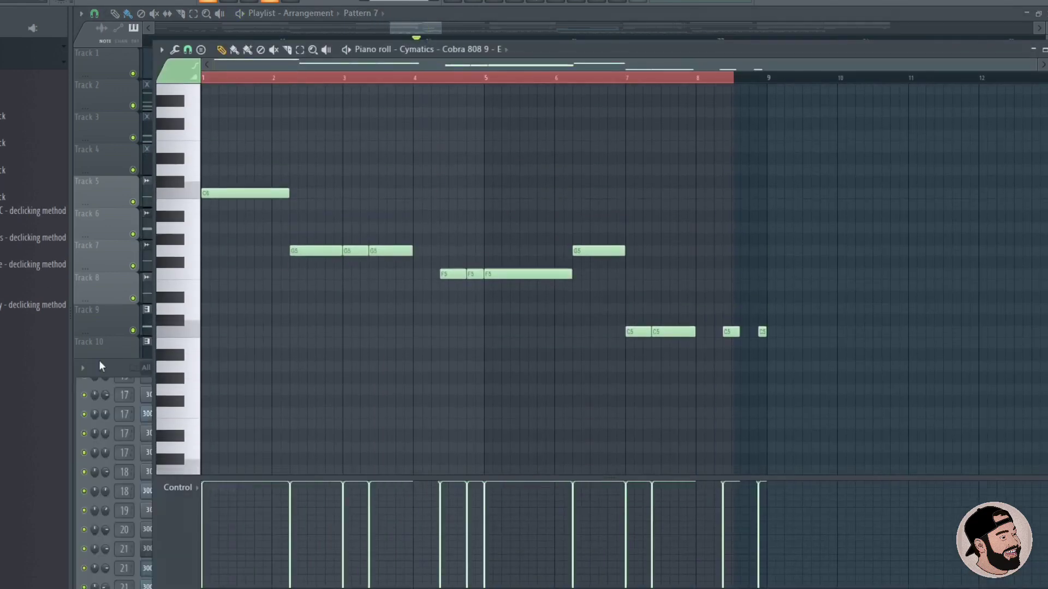
left_click(120, 369)
left_click_drag(358, 349, 374, 232)
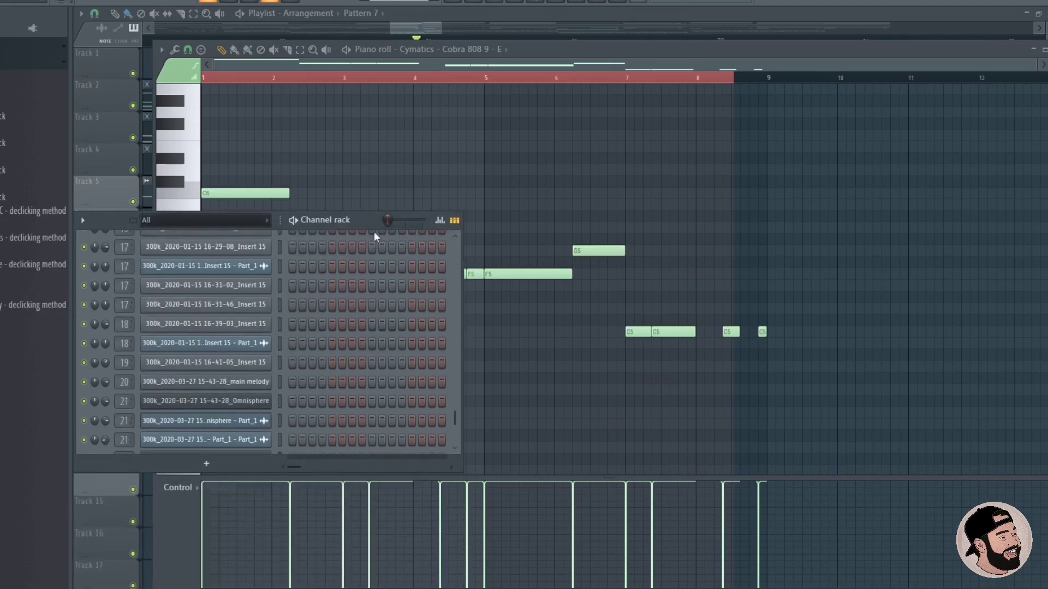
scroll(368, 280, "up", 2)
scroll(368, 280, "down", 3)
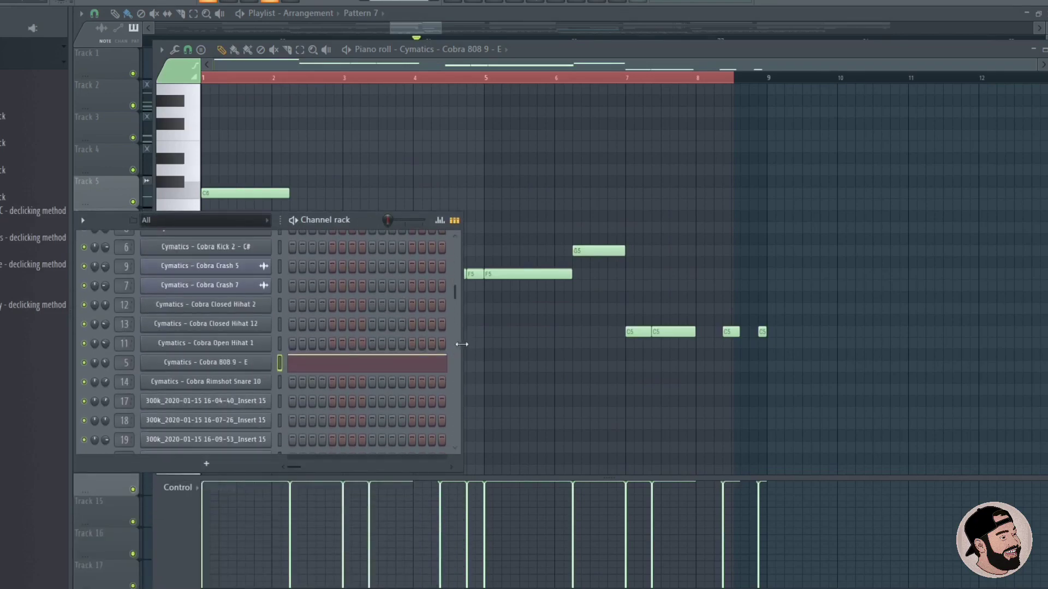
left_click_drag(462, 344, 900, 343)
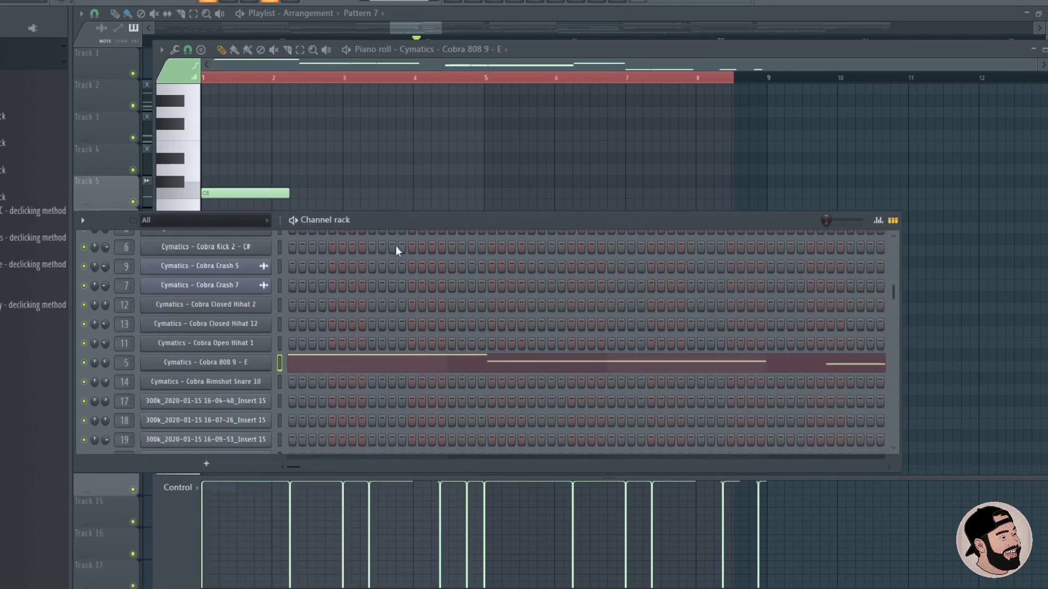
- Open the Cobra 808 9 - E channel settings, showing cut group 3 by 3 and root E5
left_click_drag(397, 220, 403, 164)
scroll(589, 225, "up", 3)
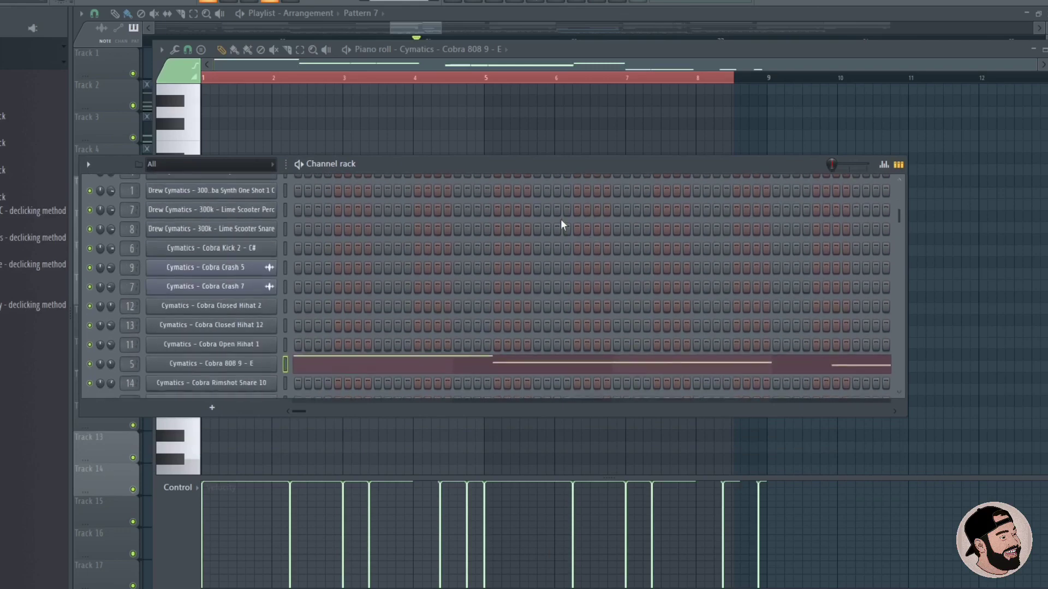
scroll(419, 248, "down", 3)
left_click(263, 307)
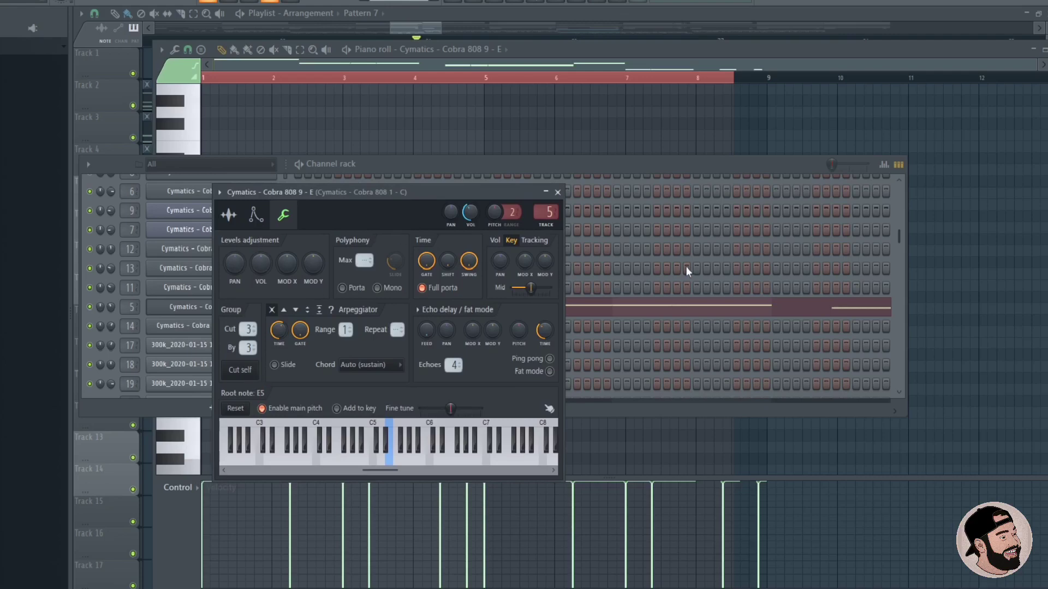
- Enable the 808's volume envelope with zero attack, decay, sustain and release and a long hold
left_click(256, 215)
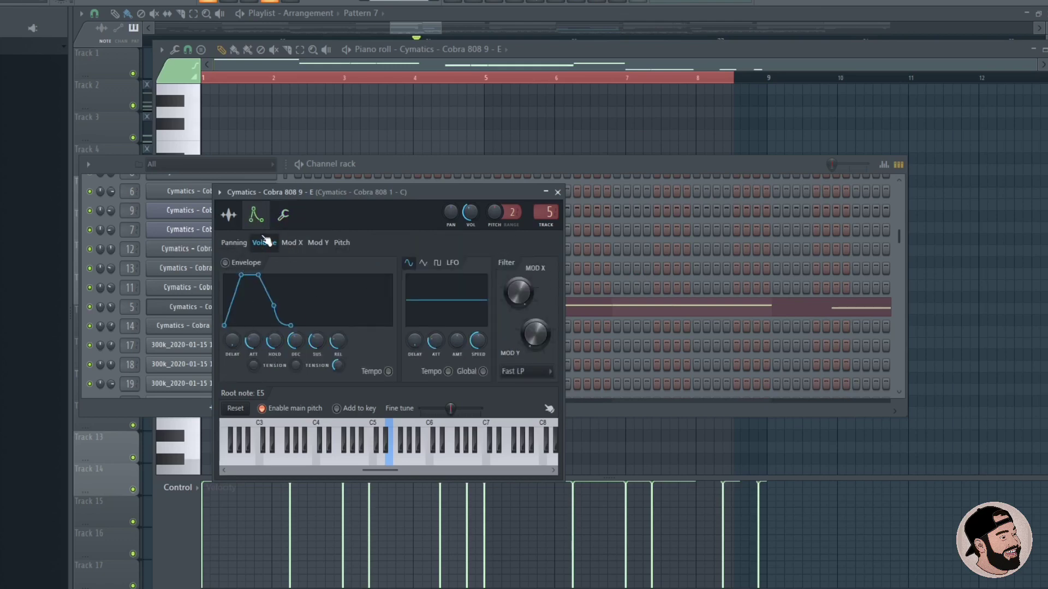
left_click_drag(260, 357, 259, 374)
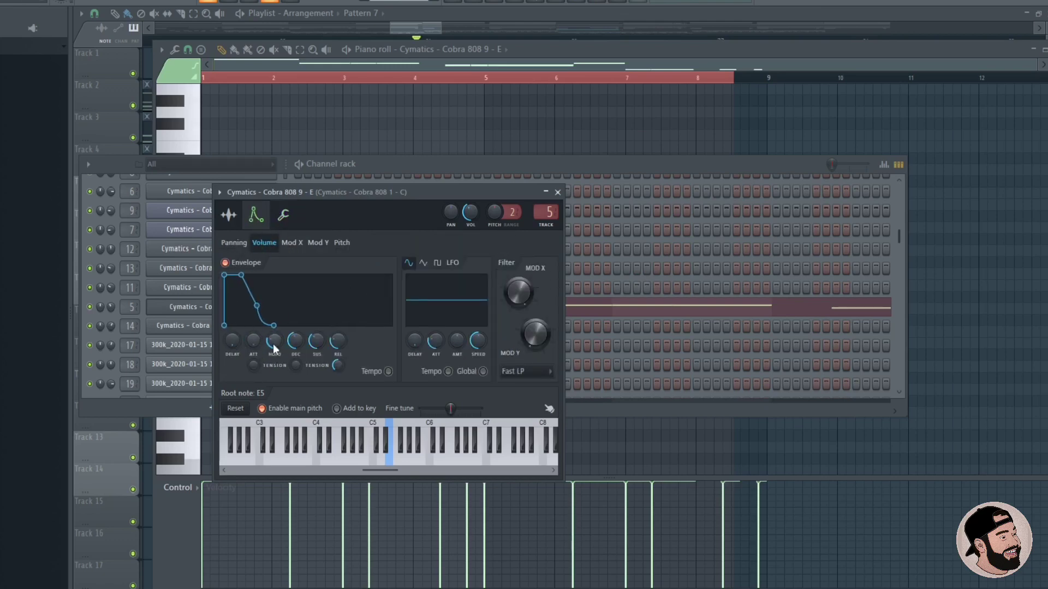
scroll(275, 349, "up", 6)
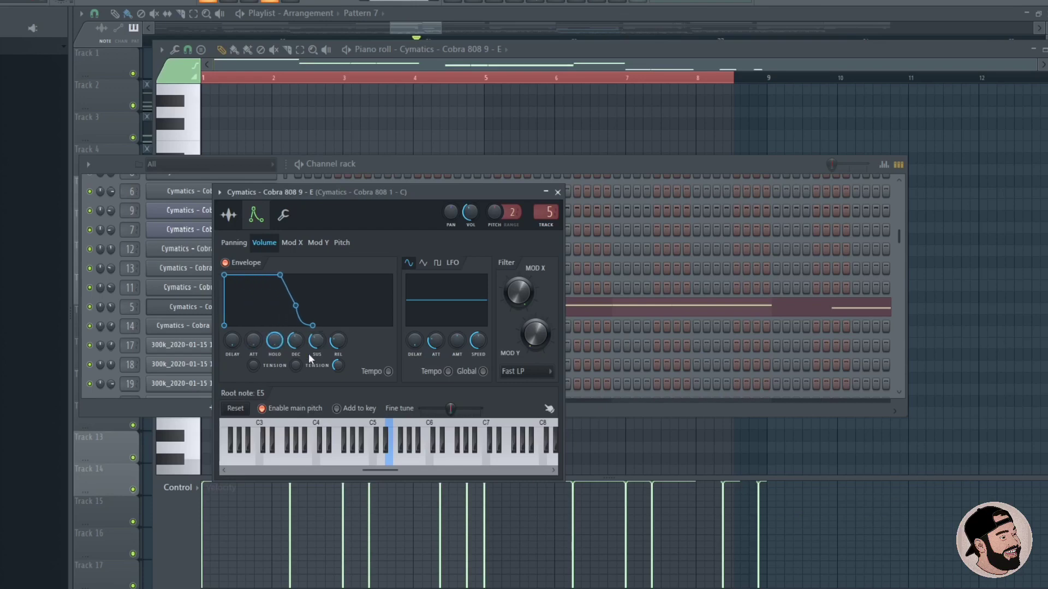
scroll(295, 341, "down", 5)
scroll(317, 341, "down", 4)
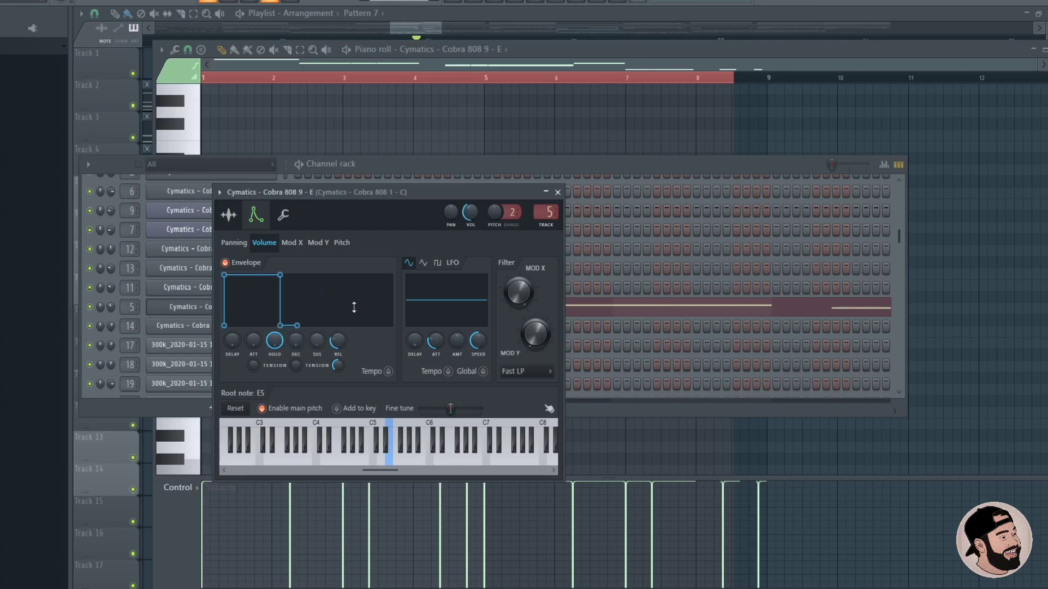
scroll(339, 341, "down", 3)
- Close the 808 channel settings and lengthen the last G5 note in Pattern 7
left_click(557, 192)
left_click(623, 133)
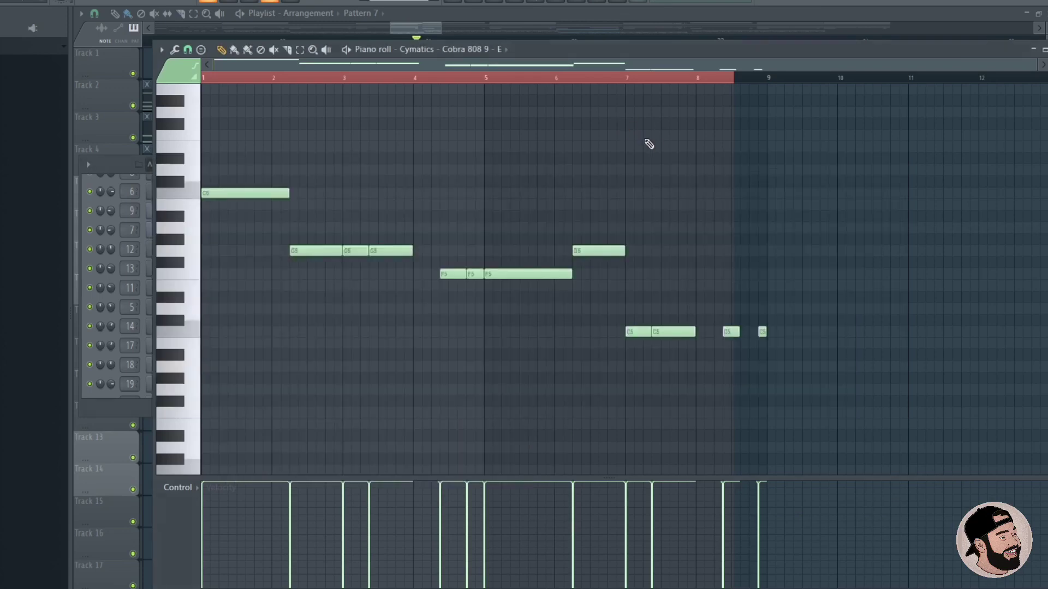
scroll(265, 227, "up", 3)
scroll(414, 232, "down", 3)
scroll(408, 310, "up", 4)
scroll(452, 262, "down", 3)
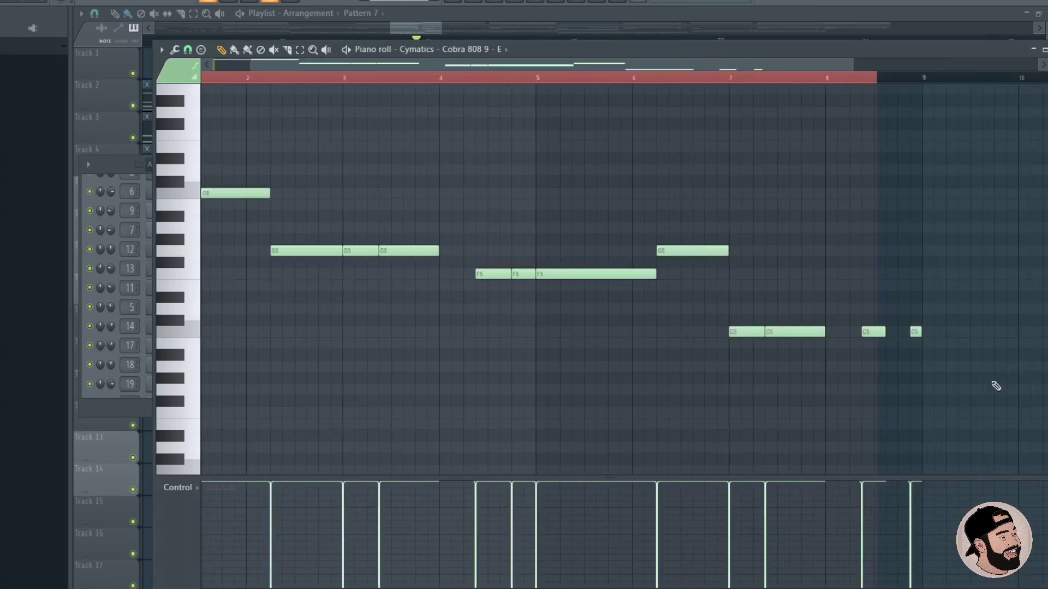
scroll(745, 353, "up", 2)
scroll(565, 352, "up", 3)
left_click_drag(331, 321, 397, 324)
- Stretch the second and third C5 notes right to close their gaps, then return to the Playlist
scroll(546, 349, "down", 3)
scroll(650, 370, "up", 3)
scroll(866, 417, "up", 2)
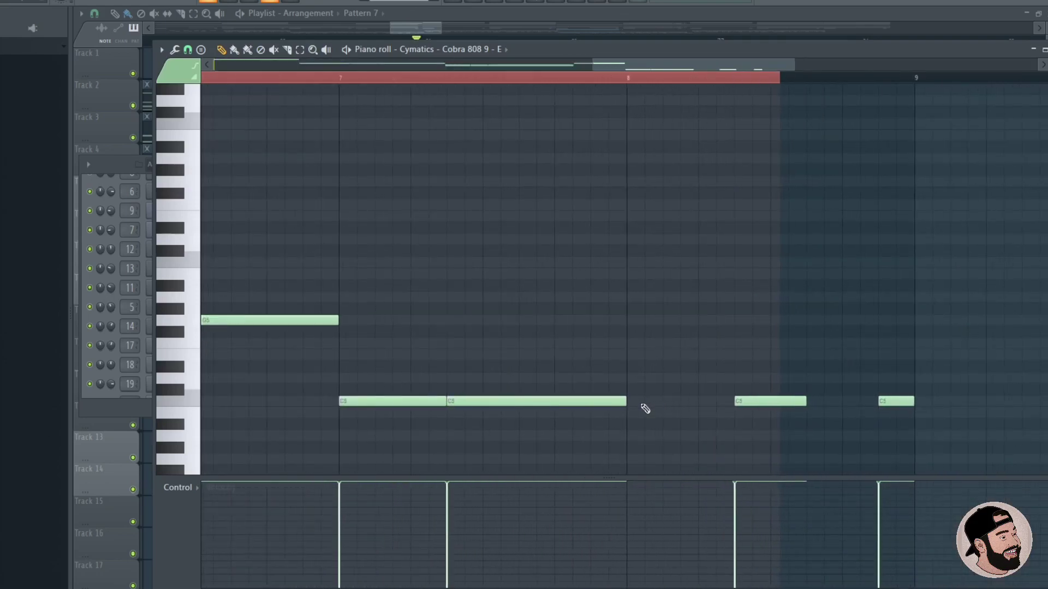
left_click_drag(627, 404, 732, 403)
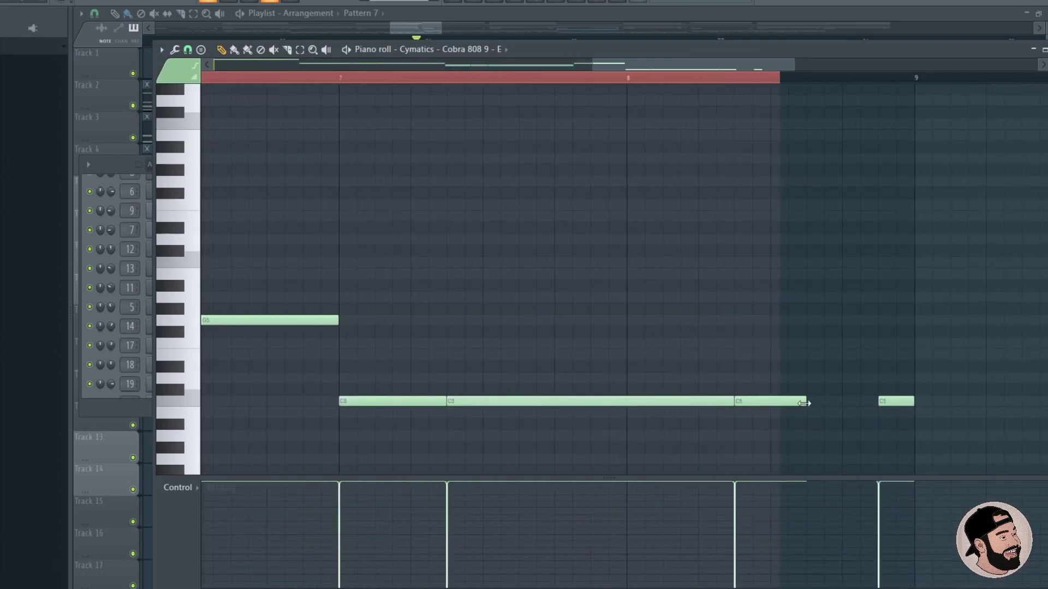
left_click_drag(806, 403, 869, 405)
scroll(771, 282, "down", 4)
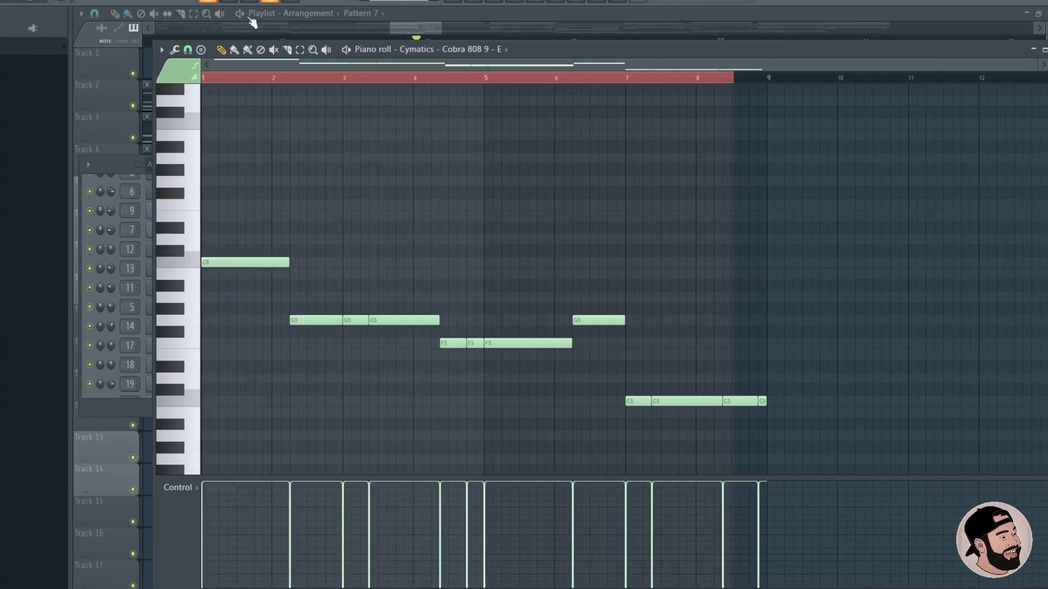
left_click(416, 38)
left_click_drag(422, 42, 430, 44)
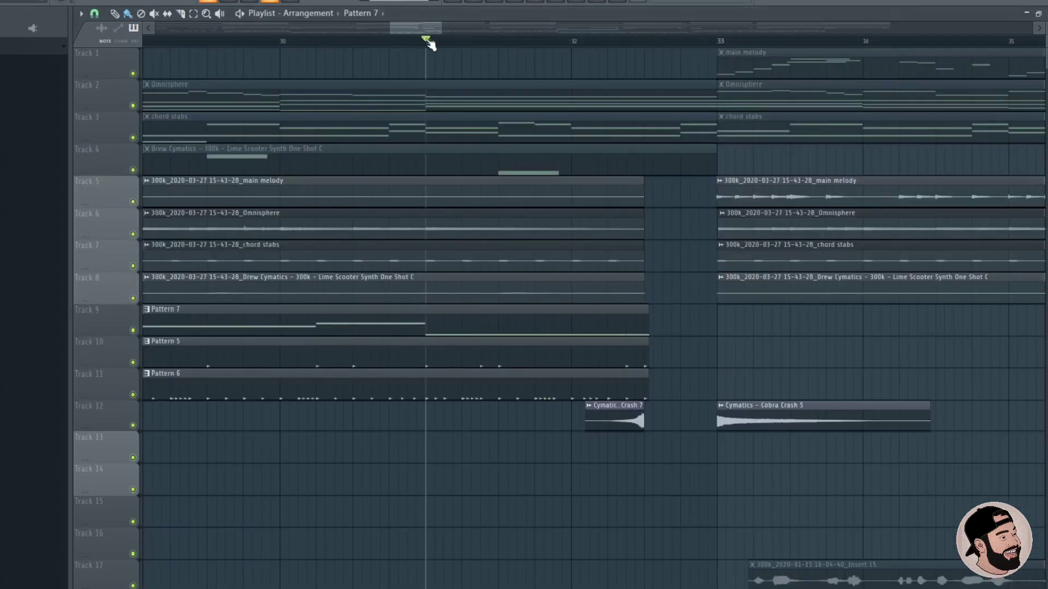
key("space")
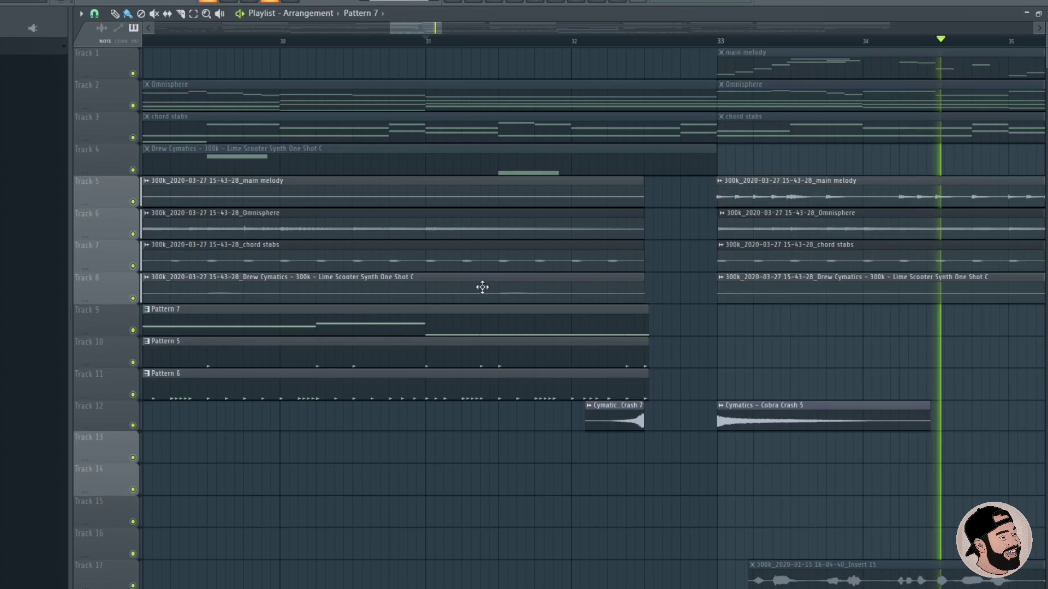
scroll(475, 285, "down", 8)
key("space")
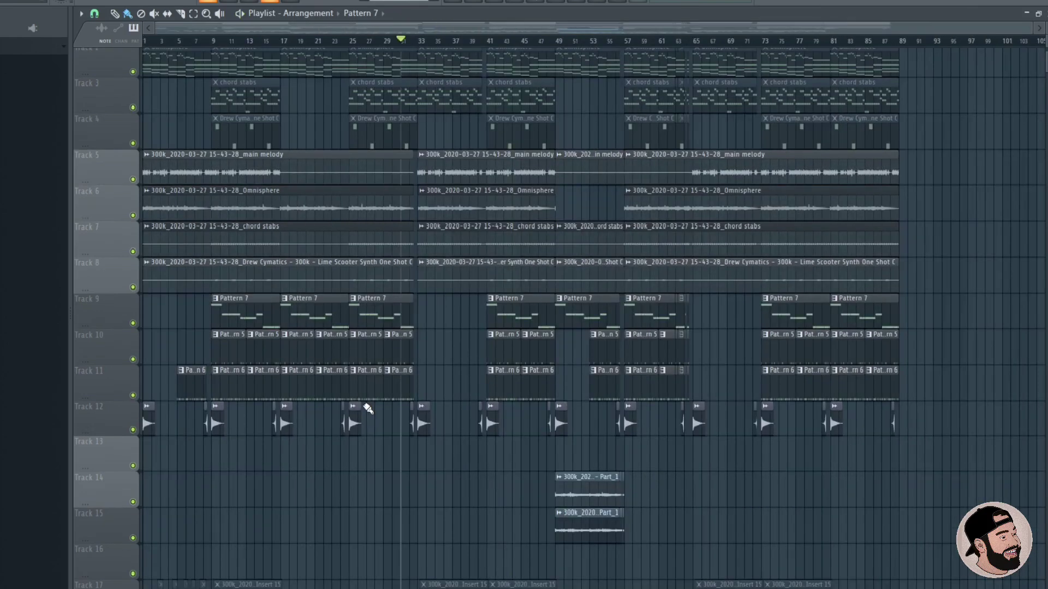